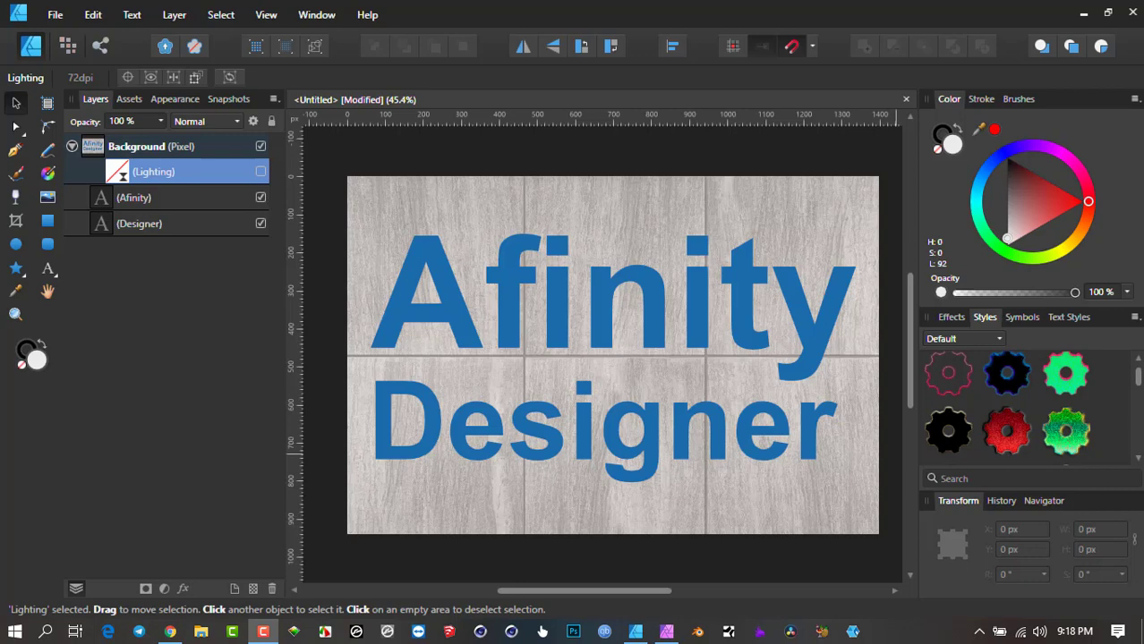
Switch to Affinity Photo and create a new 800 × 800 px document with a transparent background.
click(667, 632)
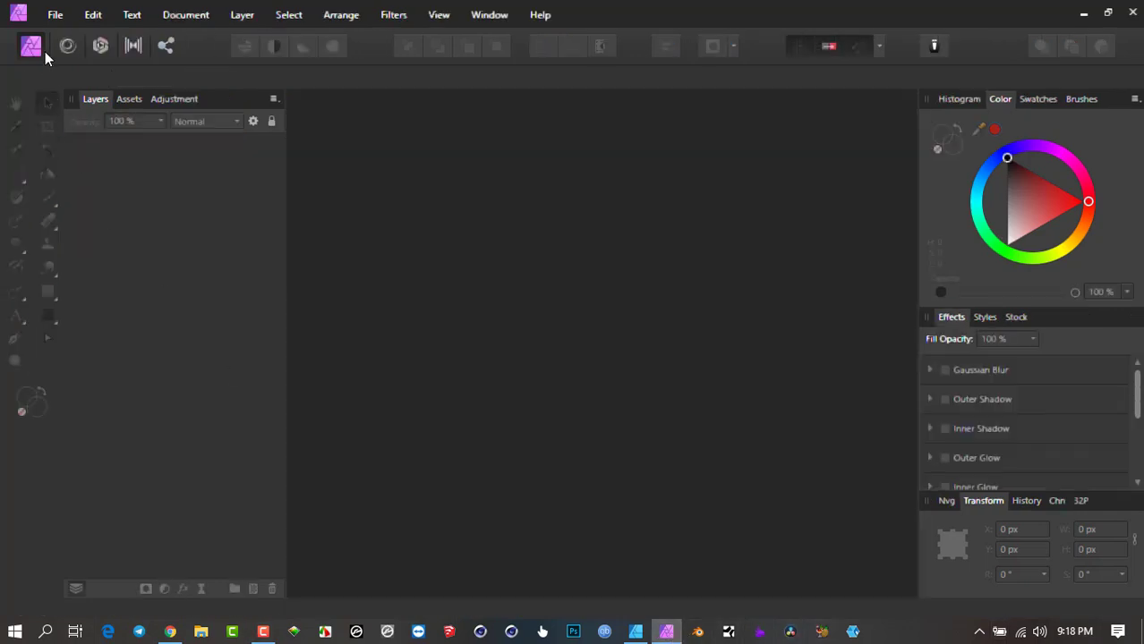
click(59, 17)
click(63, 54)
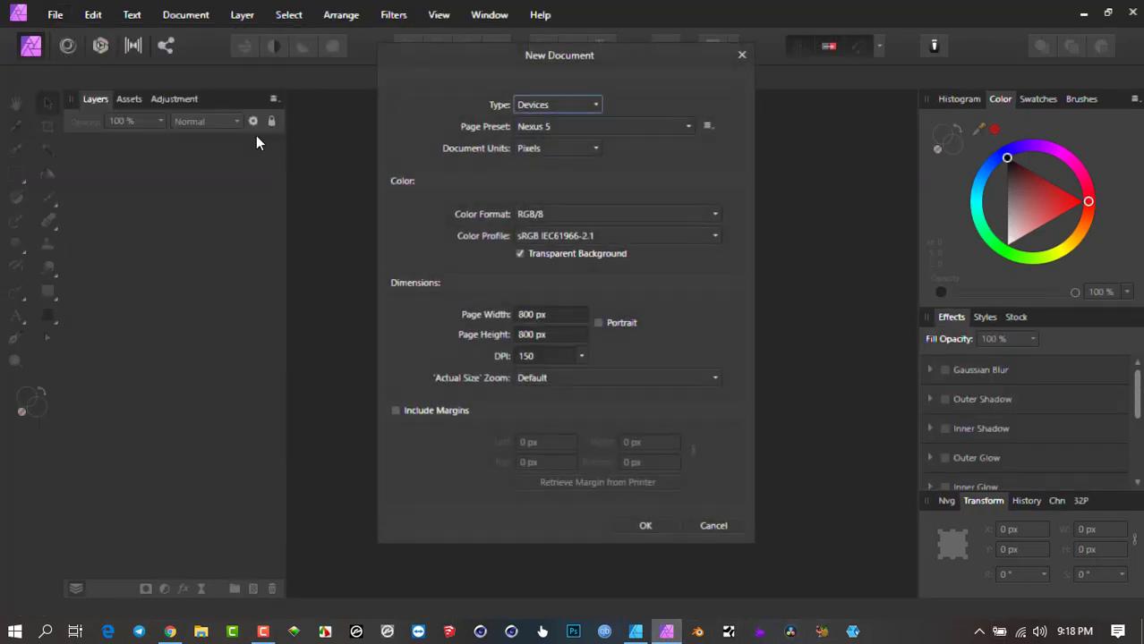
click(645, 525)
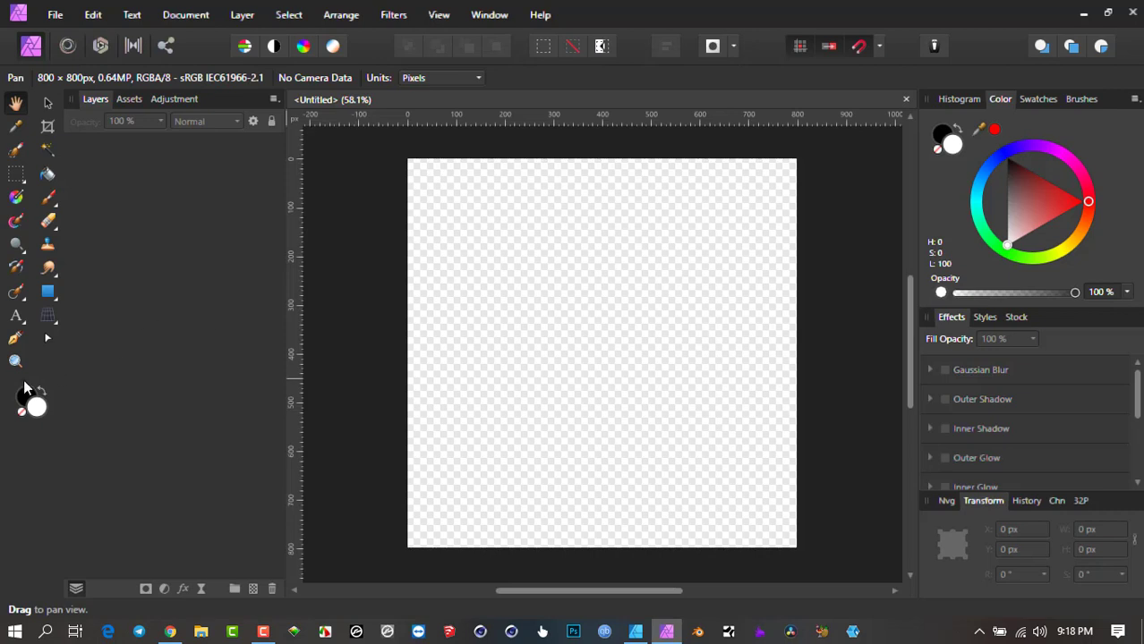
Draw a black-filled rectangle about 711 × 573 px across the upper part of the canvas.
click(48, 291)
drag(414, 182, 761, 460)
key(x)
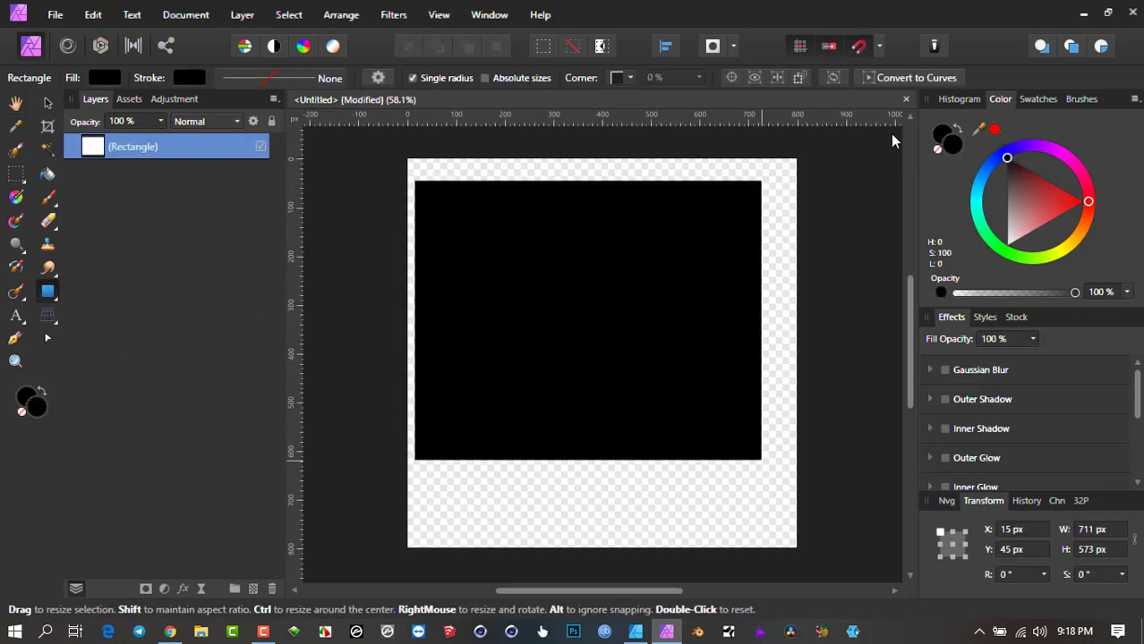
Add a live Lighting filter to the rectangle and extend its spot light toward the upper left, to a distance of about 34%.
click(200, 590)
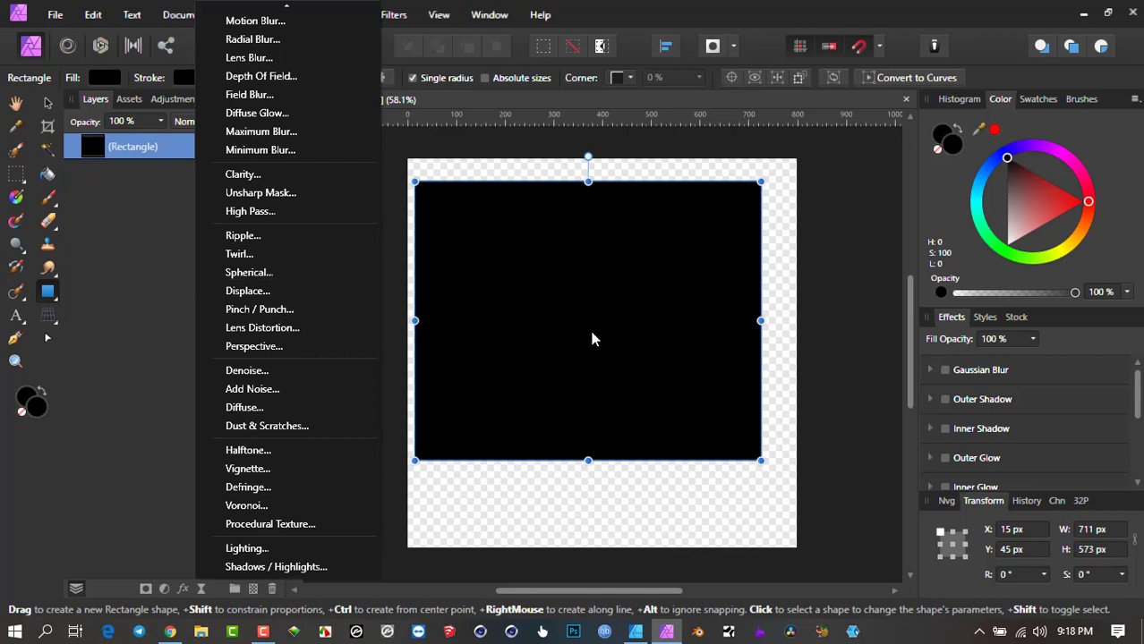
click(273, 547)
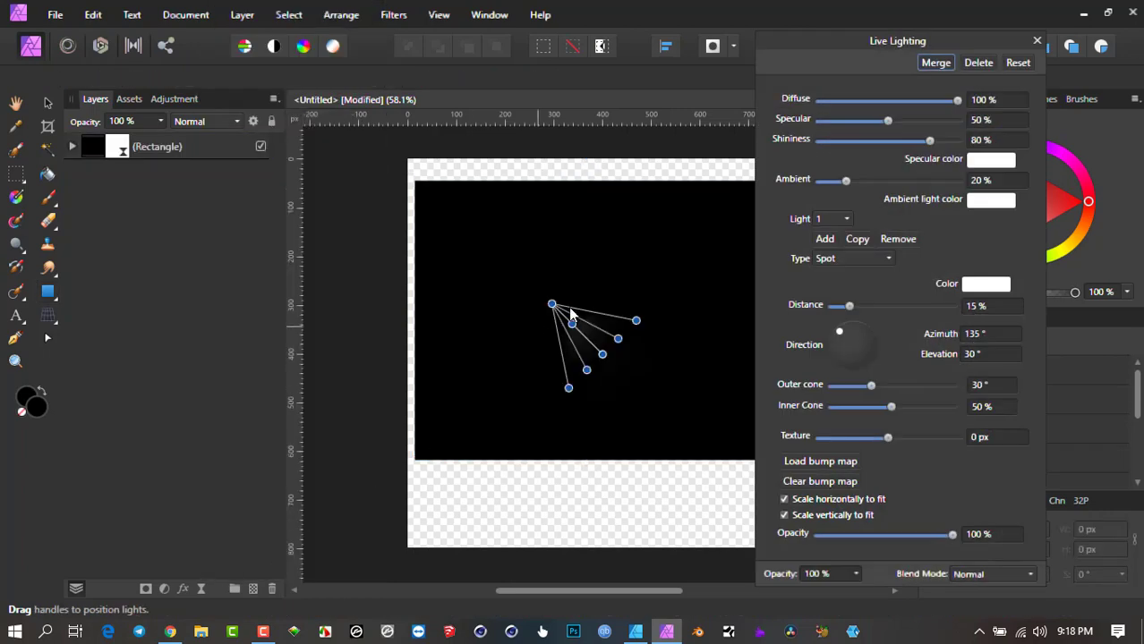
drag(551, 305, 483, 242)
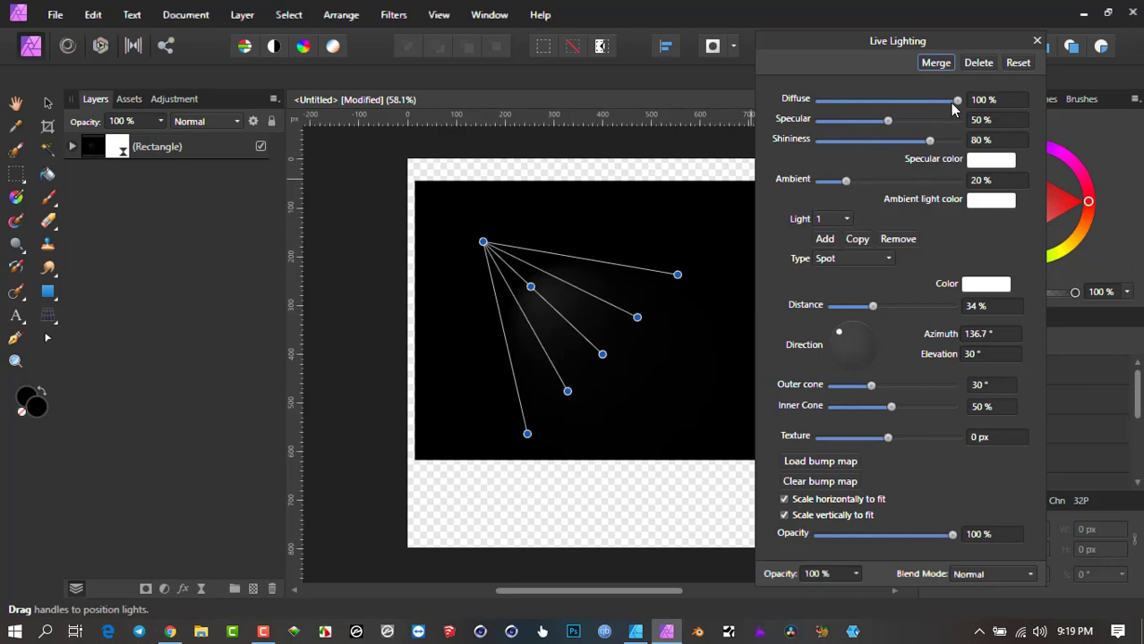
Set the lighting's diffuse to 99%, specular to 78% and ambient to about 43%.
mouse_move(956, 100)
mouse_down()
mouse_move(860, 119)
mouse_move(957, 118)
mouse_up()
drag(887, 120, 924, 139)
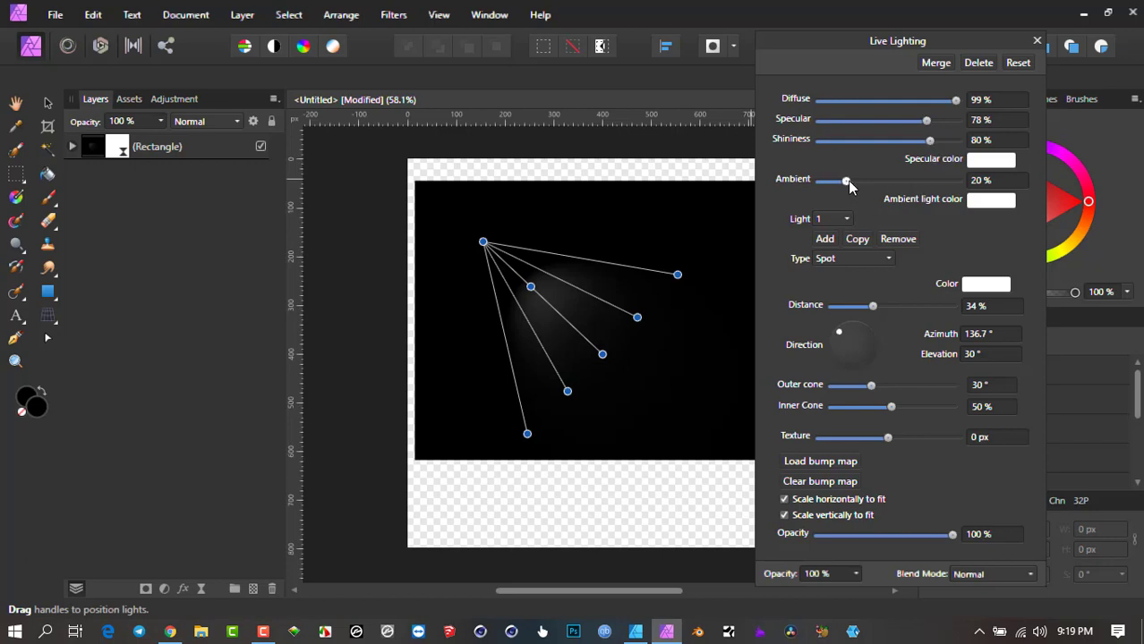
drag(847, 179, 880, 191)
Select the rectangle and change its fill to a dark saturated red with about 43 lightness.
click(48, 104)
click(455, 187)
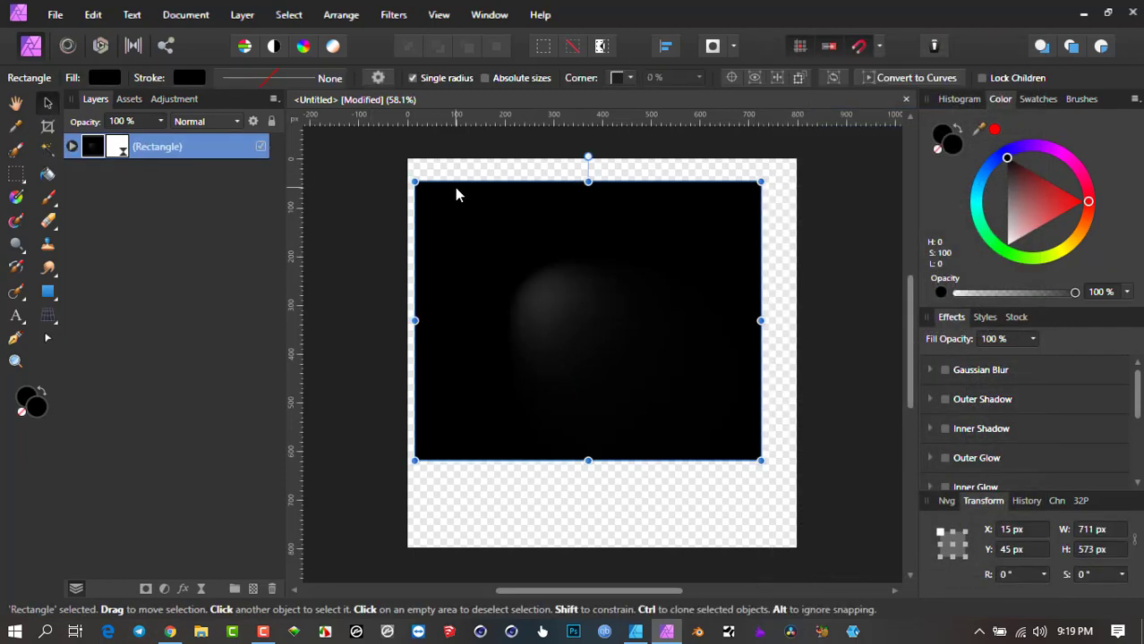
drag(1034, 215, 1072, 195)
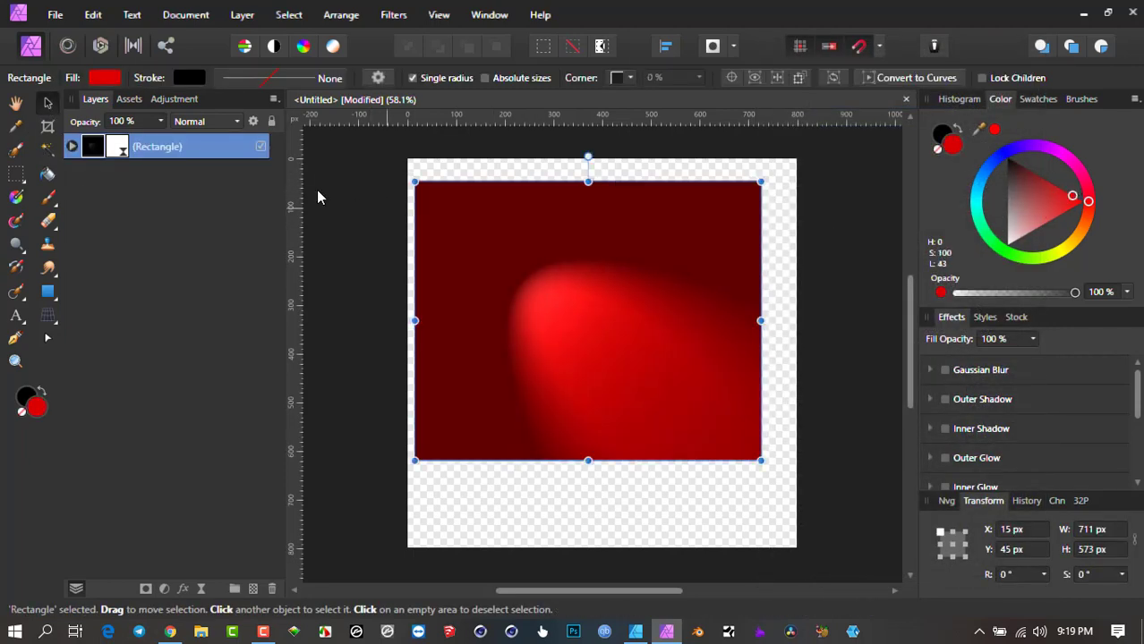
Reopen the rectangle's Lighting filter settings and raise the ambient light to 48%.
double_click(118, 146)
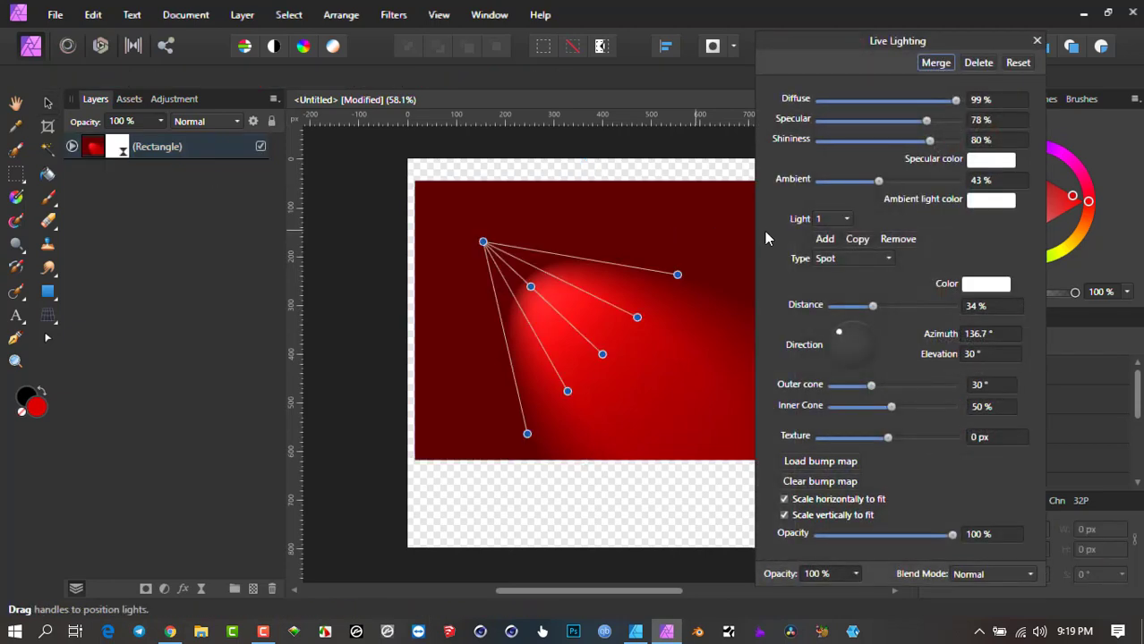
mouse_move(877, 184)
mouse_down()
mouse_move(927, 185)
mouse_move(891, 192)
mouse_move(928, 199)
mouse_move(873, 197)
mouse_move(902, 198)
mouse_move(883, 187)
mouse_up()
Try the Point and Directional types for light 1, and return it to Spot.
click(886, 261)
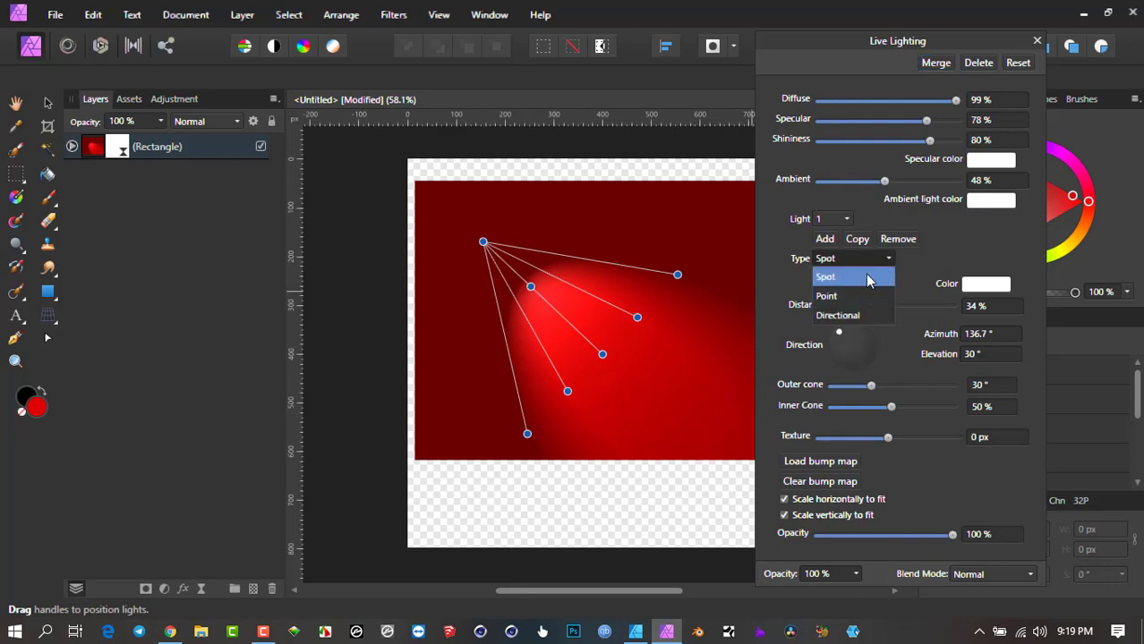
click(854, 297)
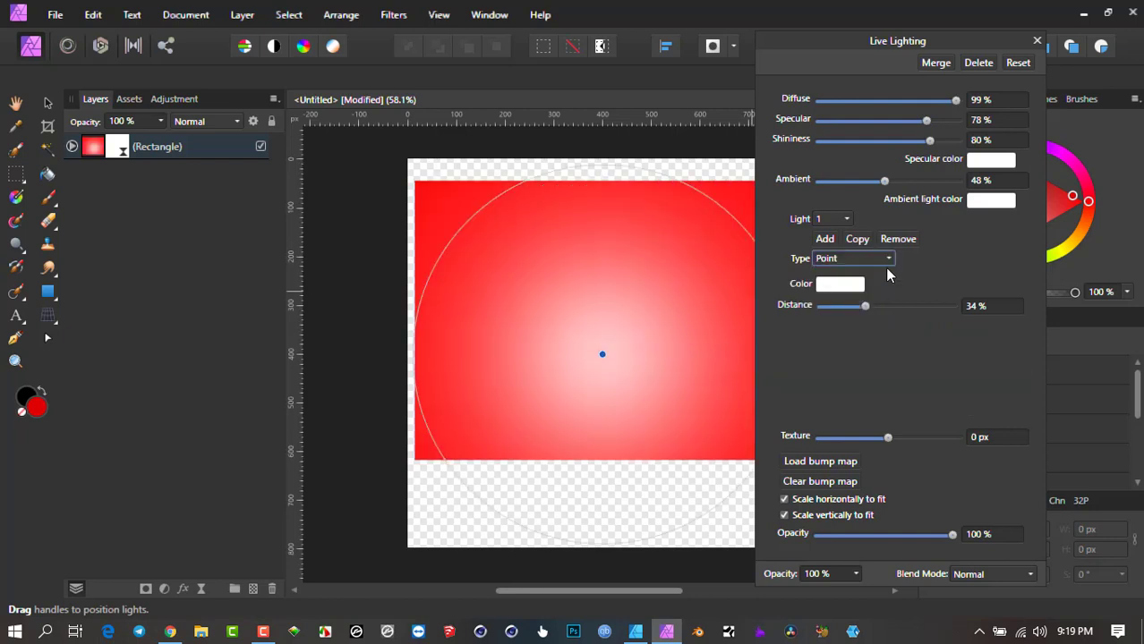
click(888, 262)
click(841, 315)
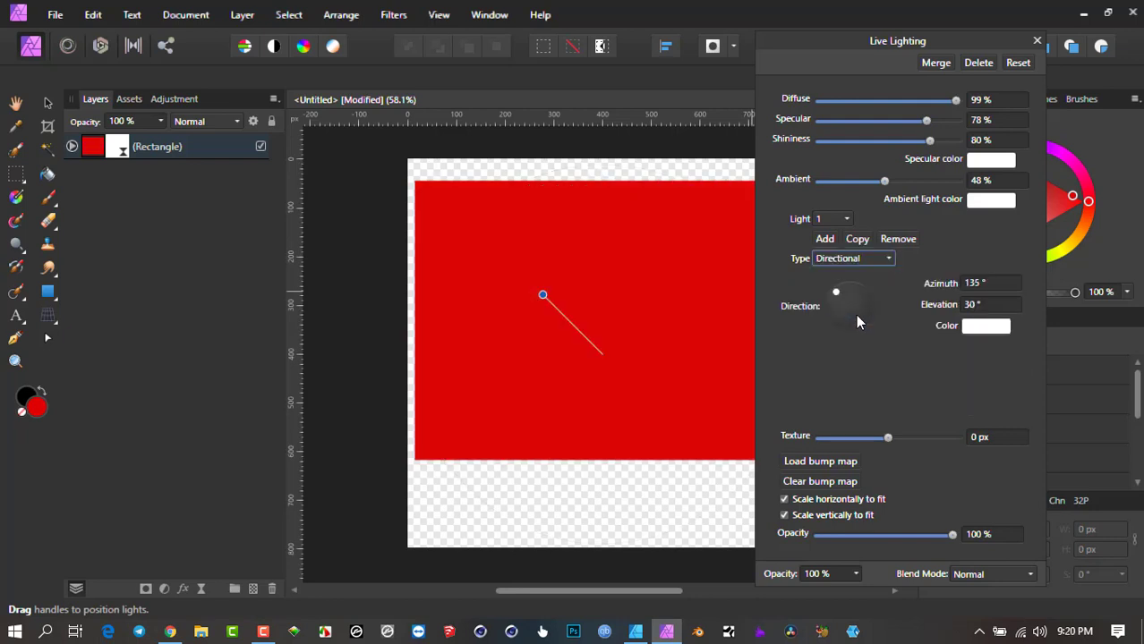
click(885, 256)
click(860, 272)
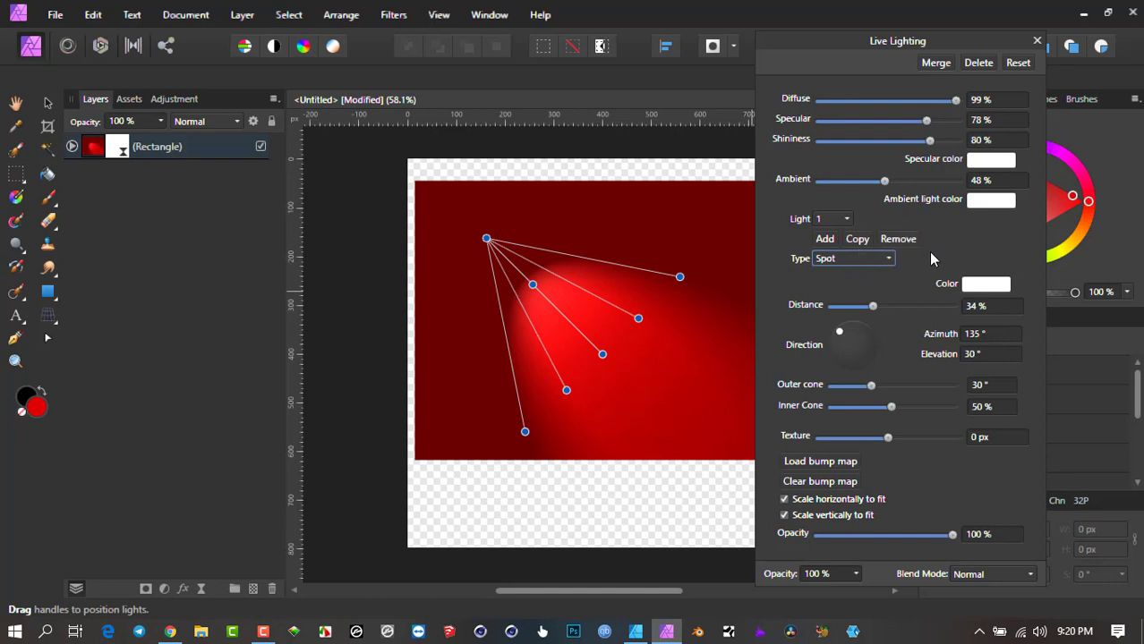
Add a second spot light shining from the rectangle's upper right and narrow its outer cone to about 17.7°.
click(825, 240)
drag(549, 304, 715, 174)
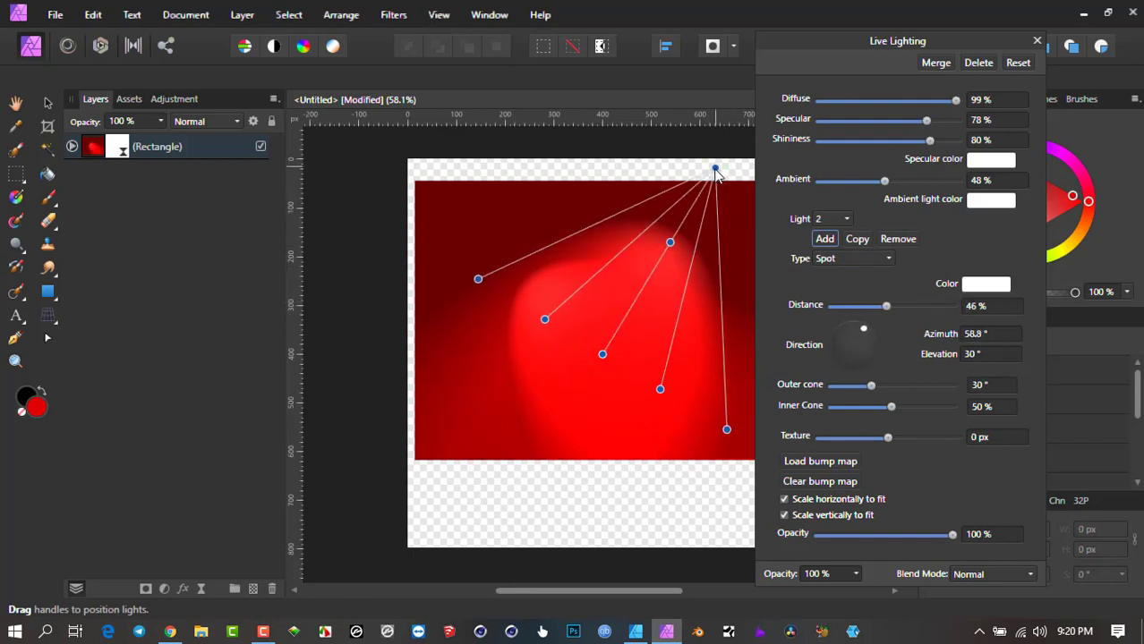
drag(475, 277, 535, 315)
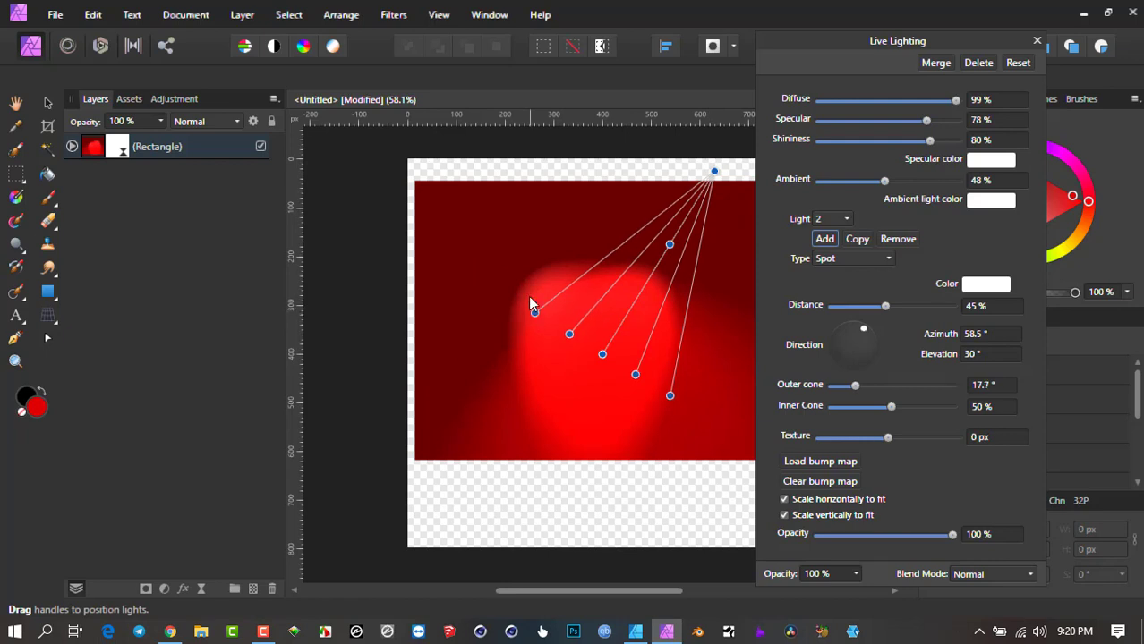
Move light 1's source closer to the rectangle's upper-left corner and narrow its outer cone to about 17.7°.
click(846, 218)
click(834, 243)
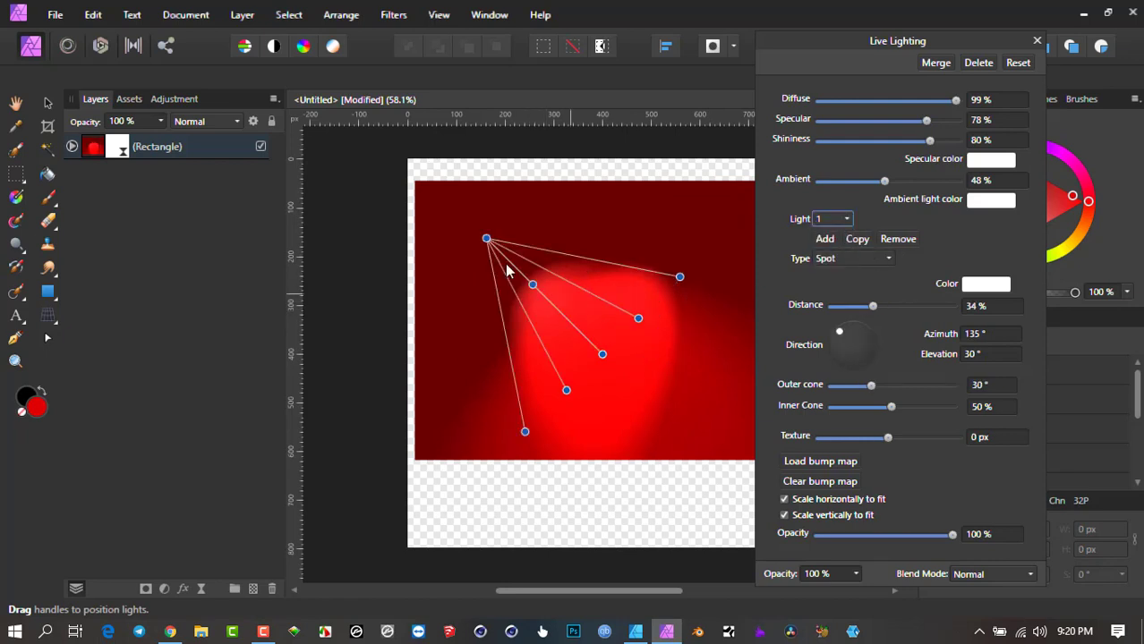
drag(486, 240, 449, 203)
drag(704, 251, 661, 304)
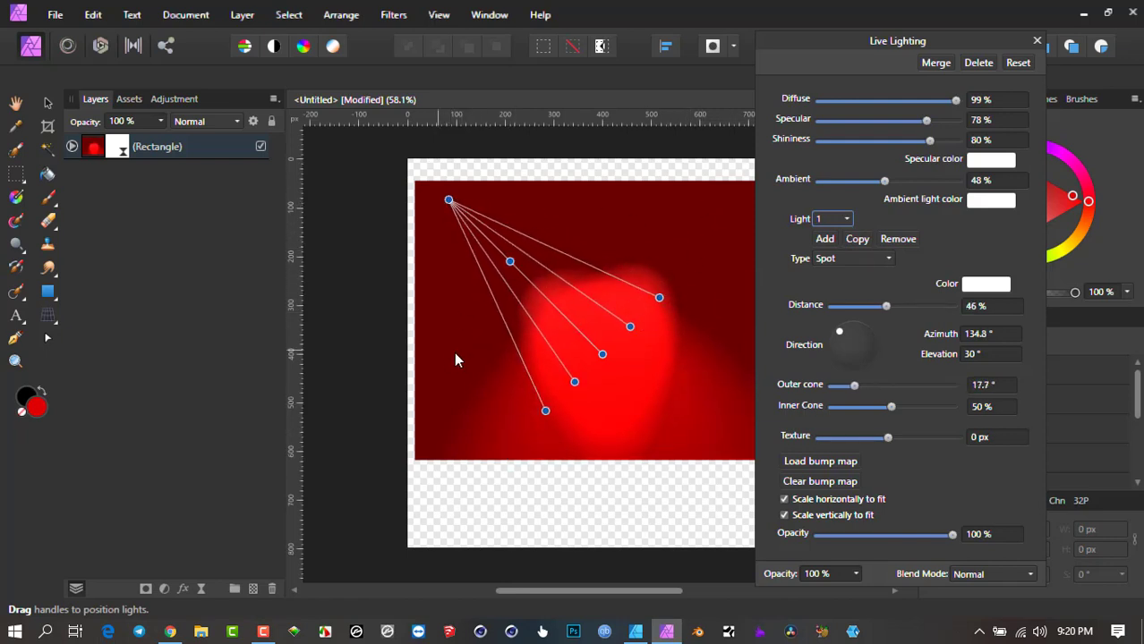
Remove light 2 from the Lighting filter.
click(847, 218)
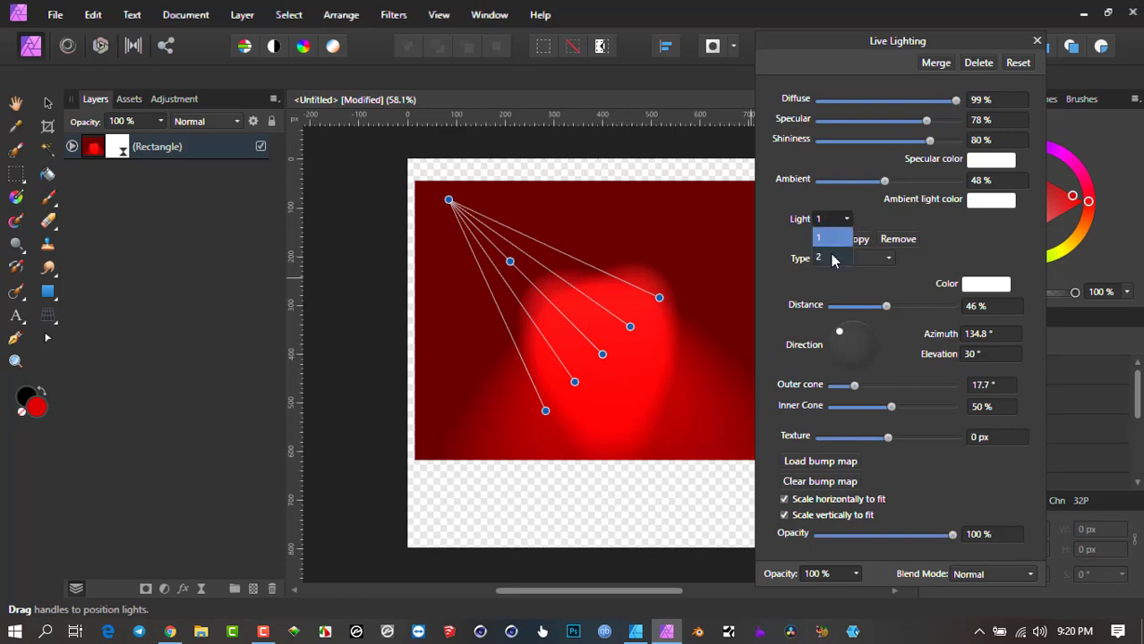
click(829, 257)
click(890, 240)
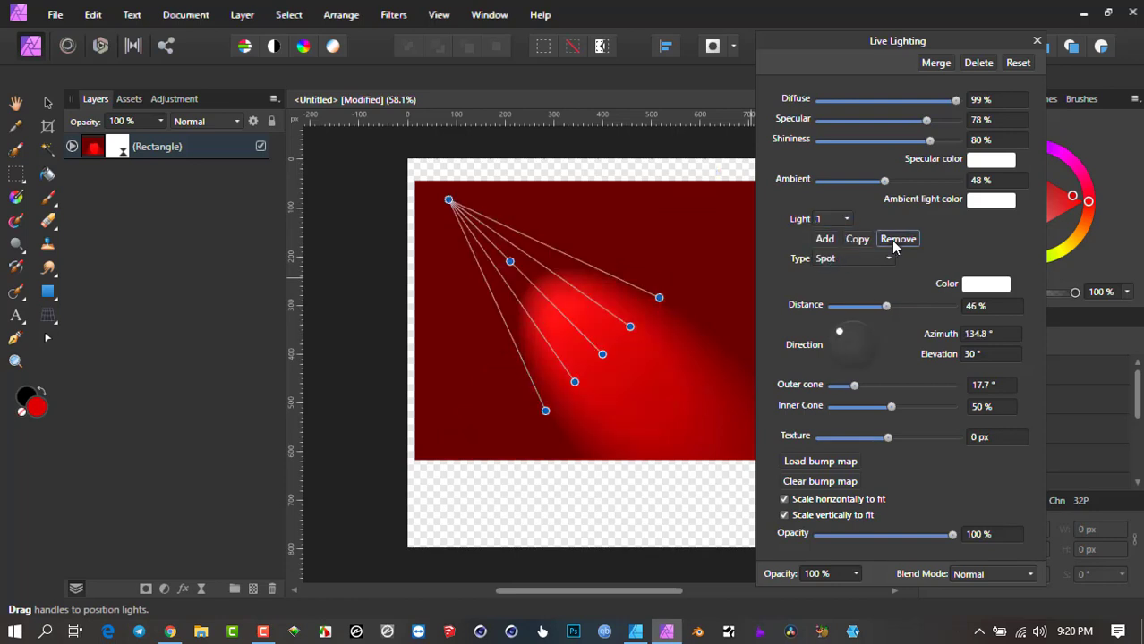
Reposition light 1's source, widen its outer cone to about 25.5° and reduce its distance to 25%.
drag(450, 203, 485, 218)
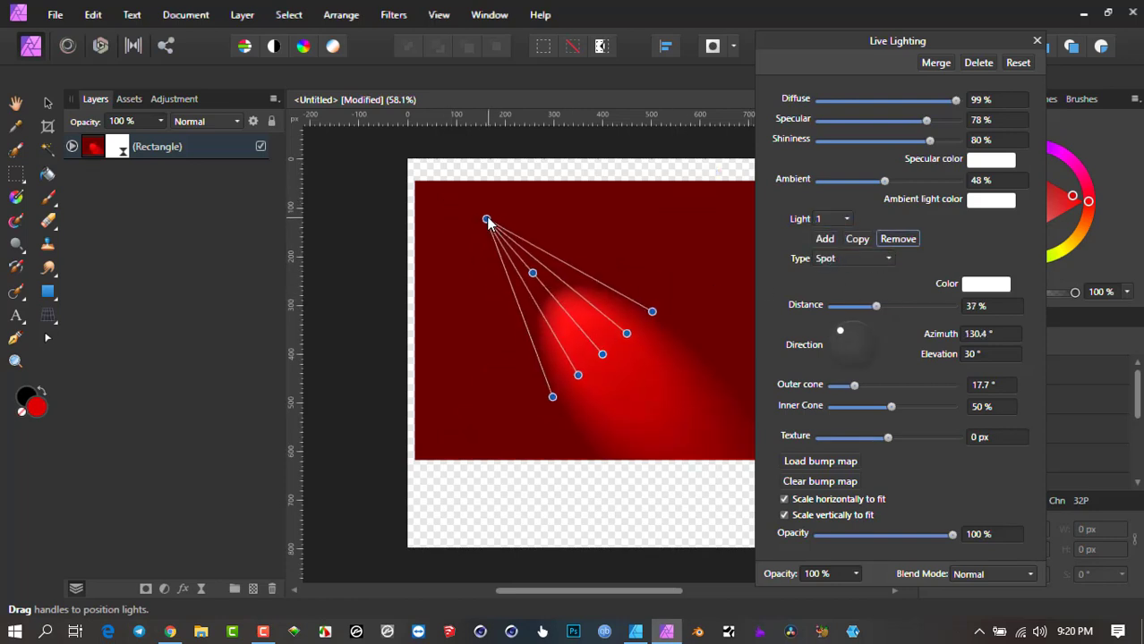
drag(659, 298, 676, 288)
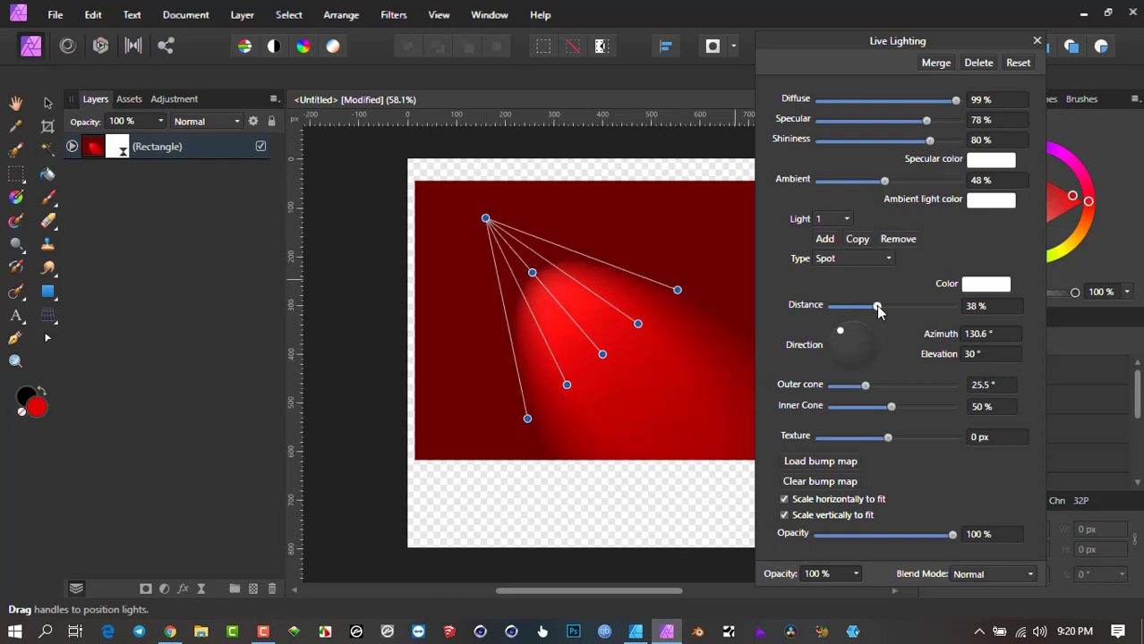
drag(878, 307, 860, 308)
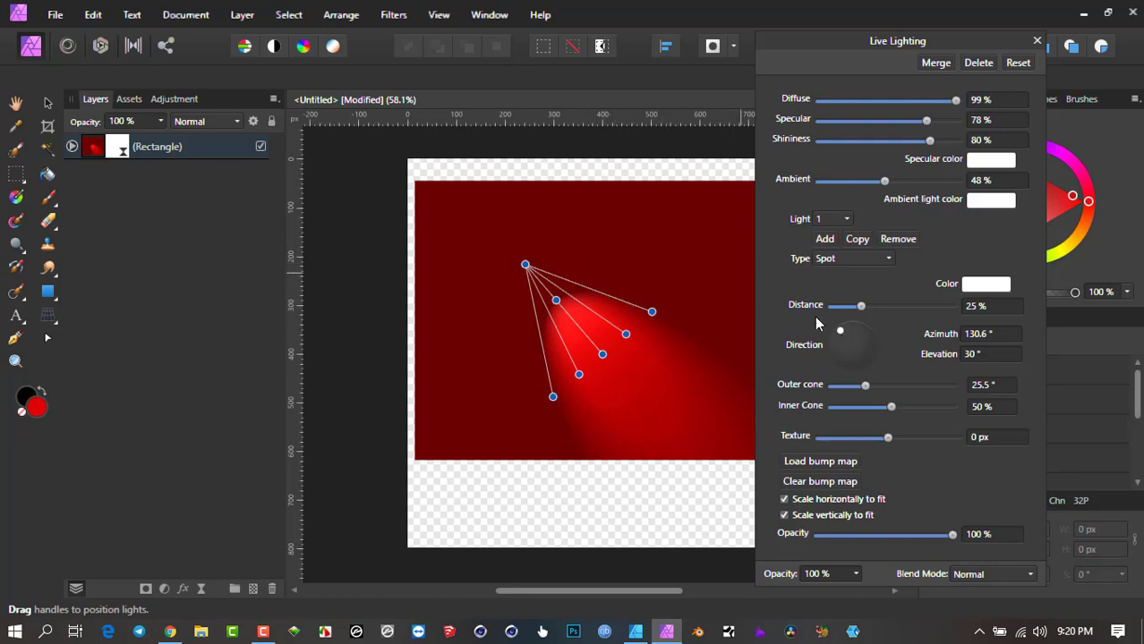
Adjust the spot light's direction to azimuth 130° and elevation 36.4°, with a distance of 30%.
click(852, 343)
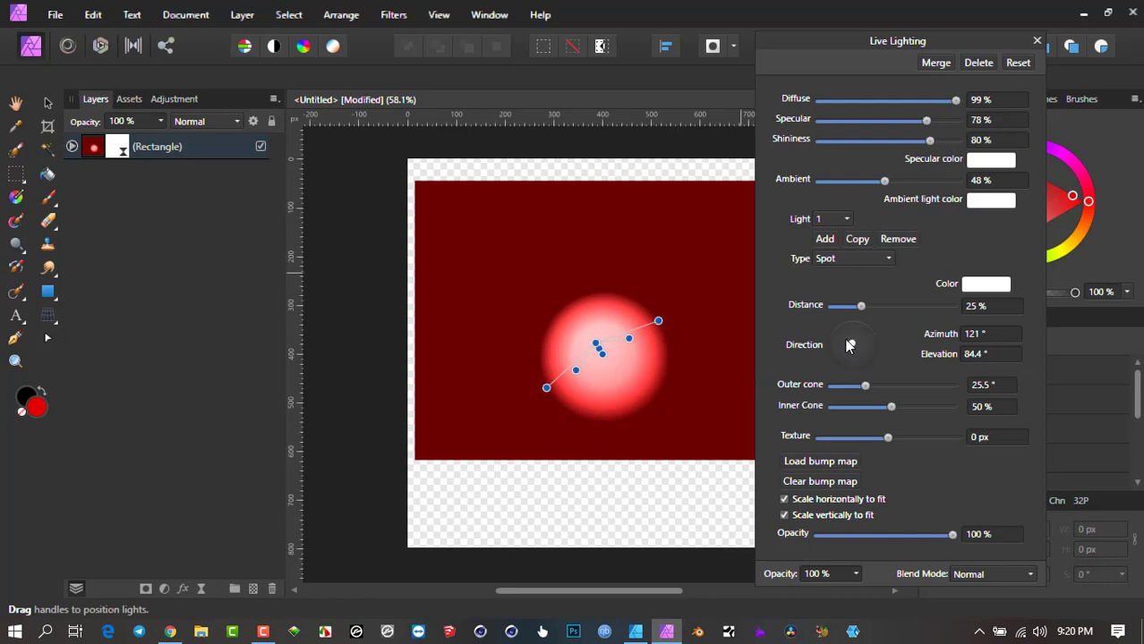
drag(861, 306, 839, 331)
click(830, 339)
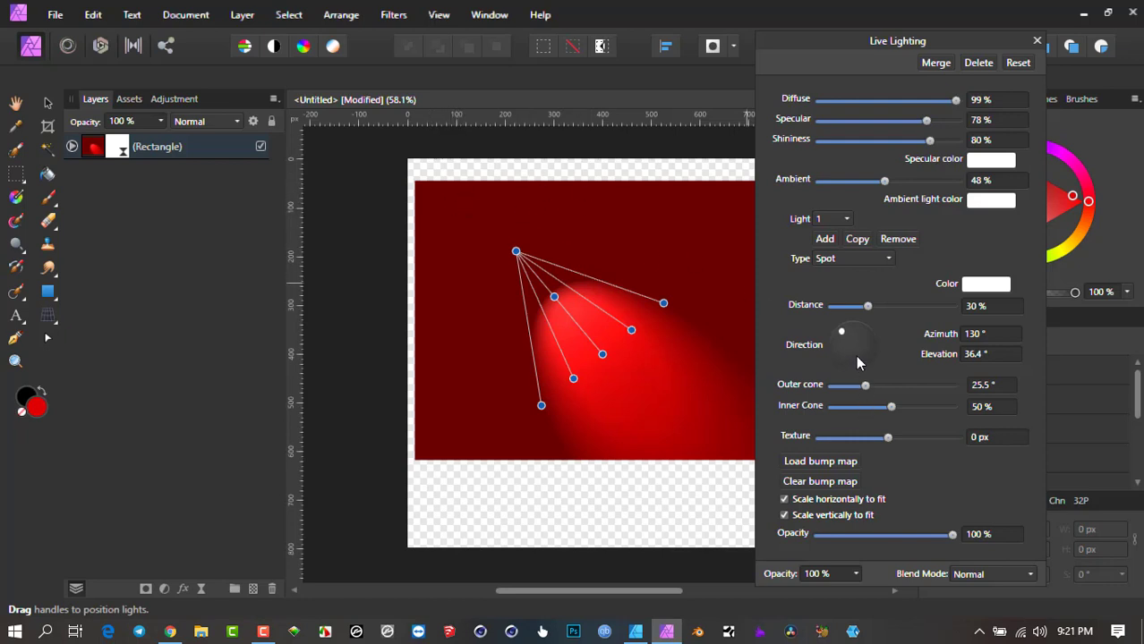
Narrow the outer cone to 22.3°, pull the light source outward to a 40% distance, and close the lighting settings.
drag(880, 381, 861, 387)
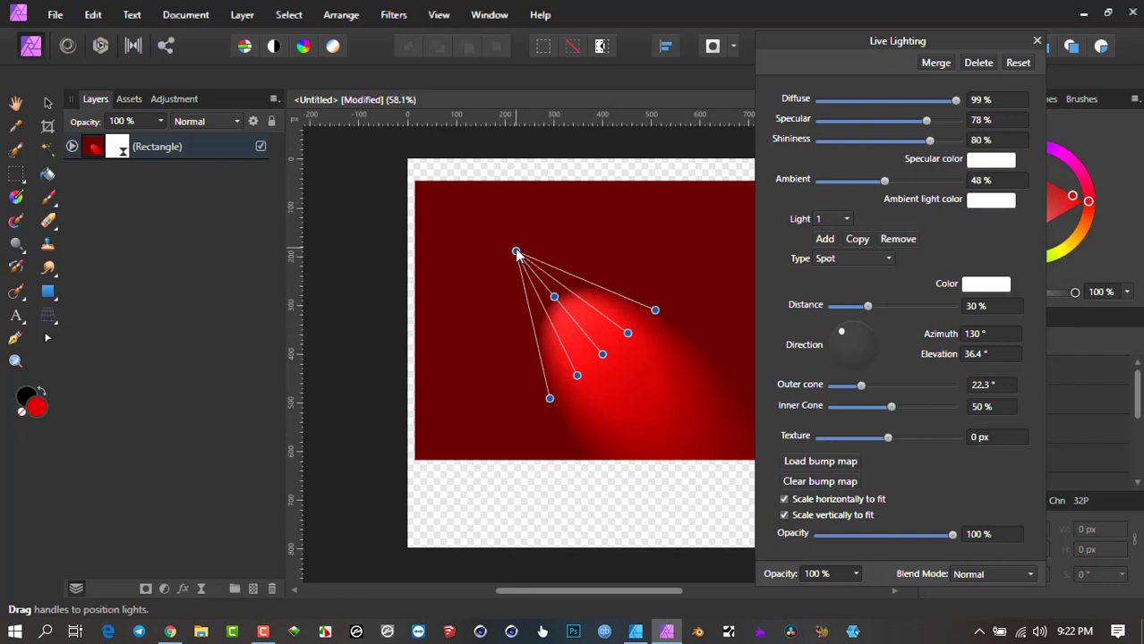
drag(516, 252, 479, 226)
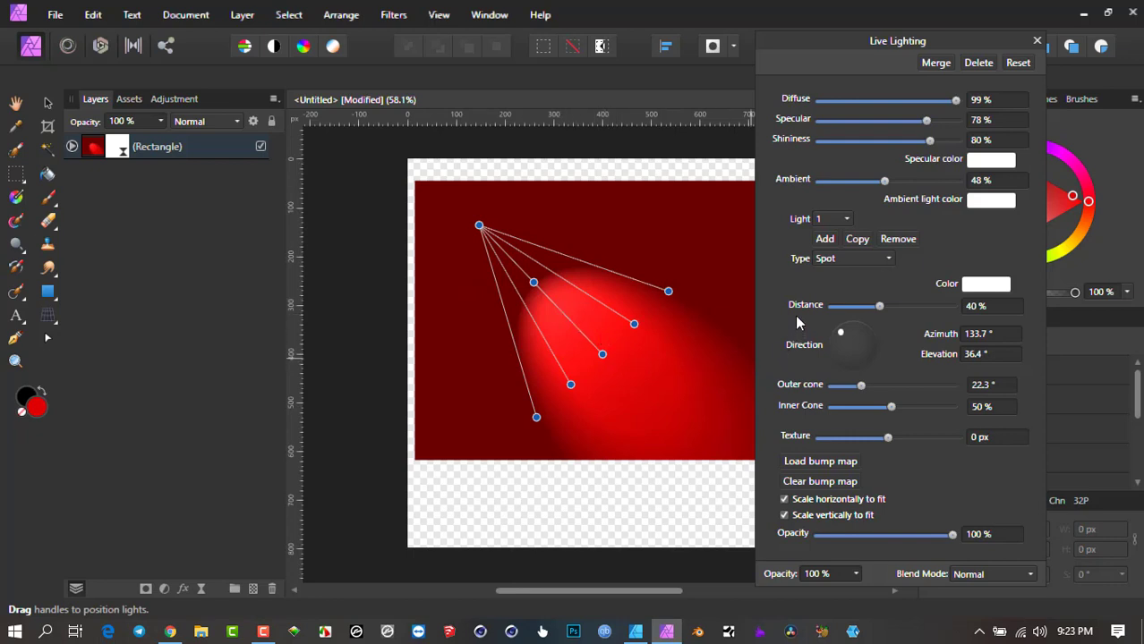
click(1037, 45)
Switch to Affinity Designer and shift the "Afinity" text slightly to the right over the wood background.
click(636, 631)
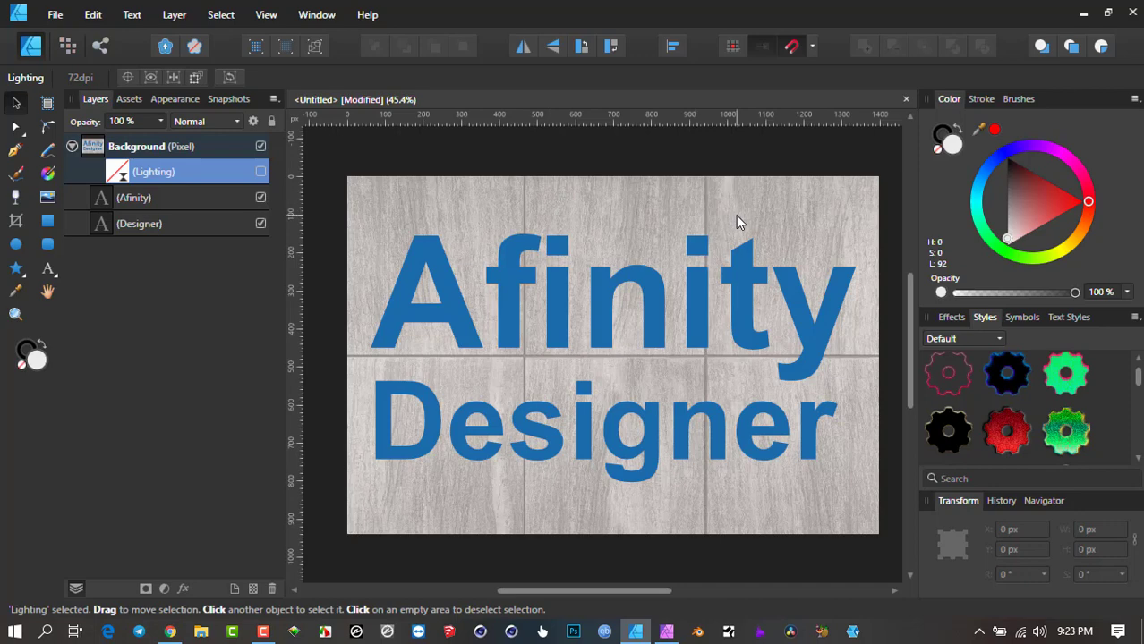
click(562, 300)
mouse_move(561, 302)
mouse_down()
mouse_move(571, 293)
mouse_move(569, 306)
mouse_up()
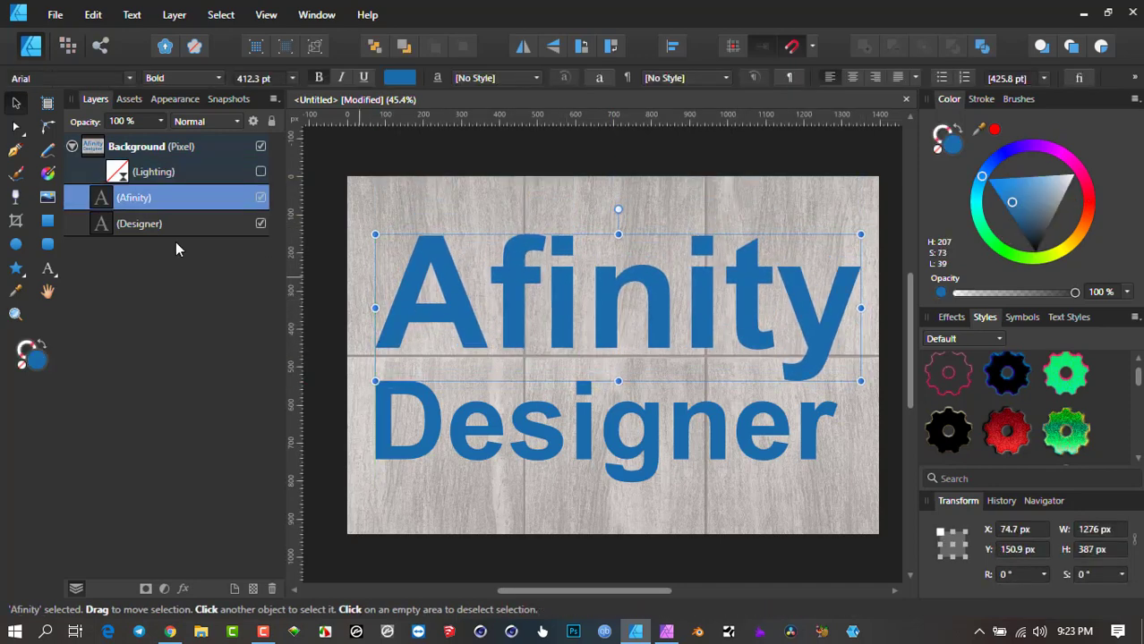
Turn on the visibility of the Lighting layer nested in the Background and inspect the textured result up close.
click(151, 174)
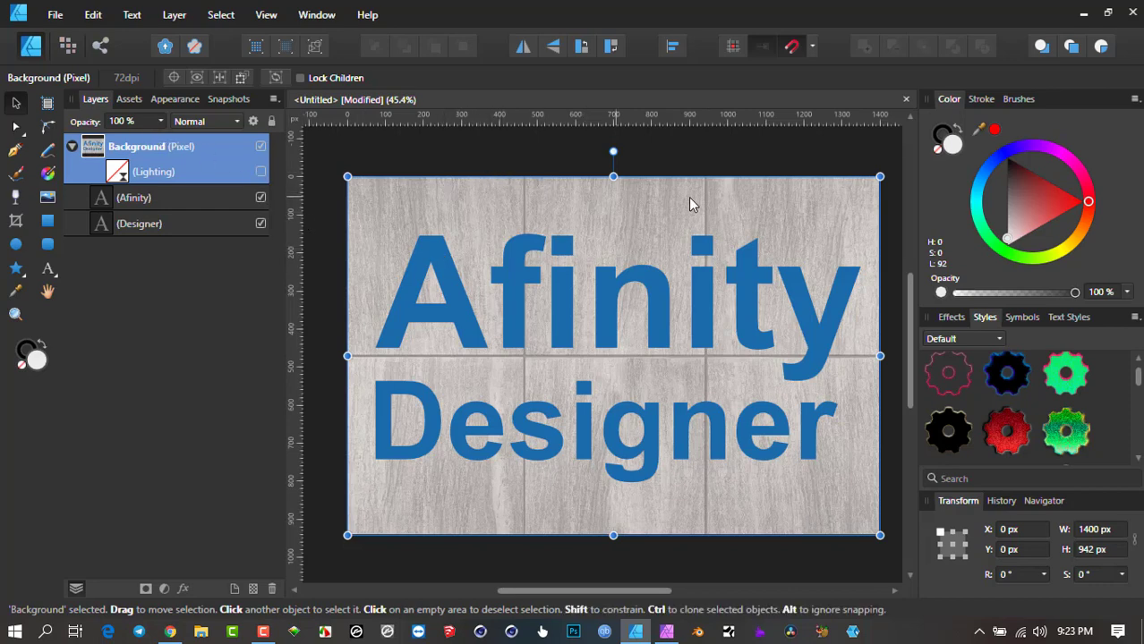
click(260, 172)
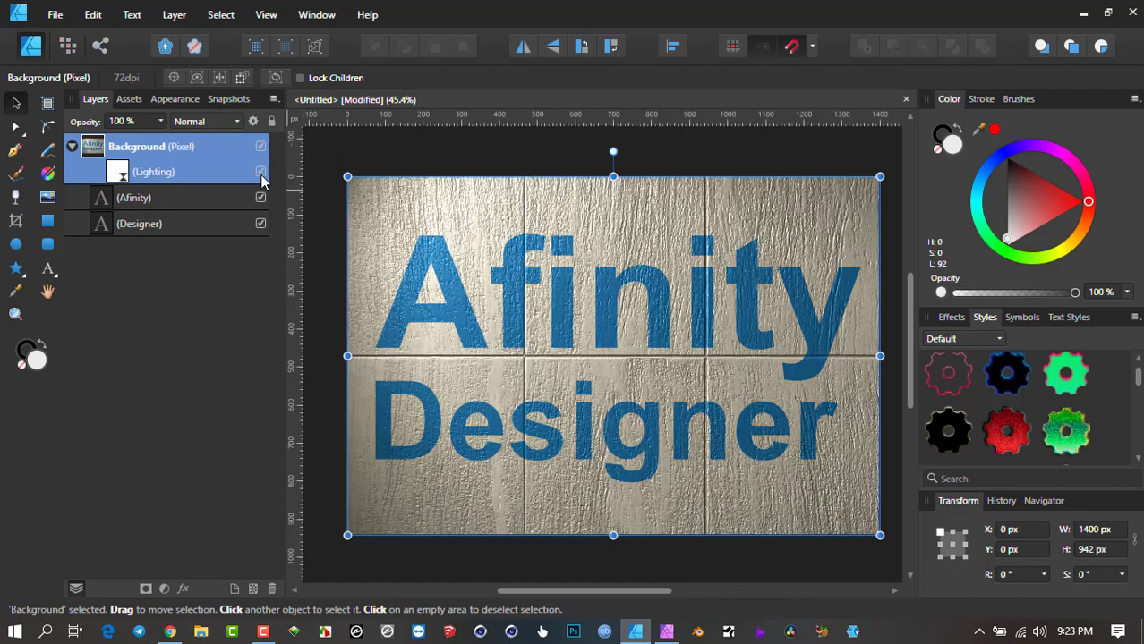
scroll(513, 347, up, 2)
scroll(562, 351, down, 2)
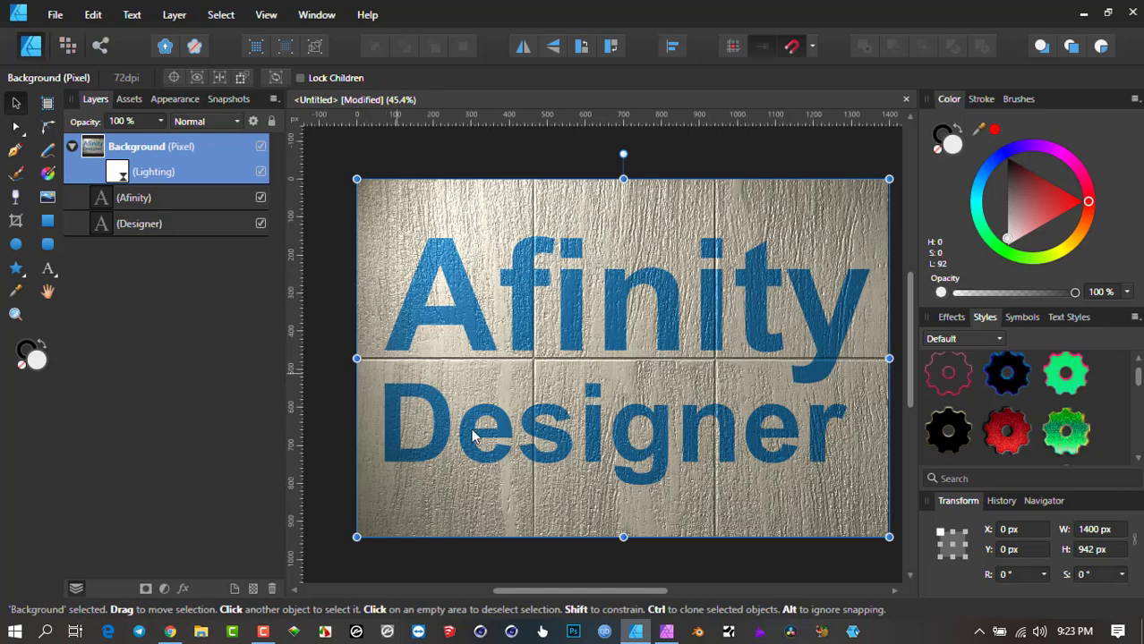
Open the Background's Lighting filter settings and arrange the dialog so all its options and the light handles are in view.
double_click(116, 176)
scroll(620, 284, down, 3)
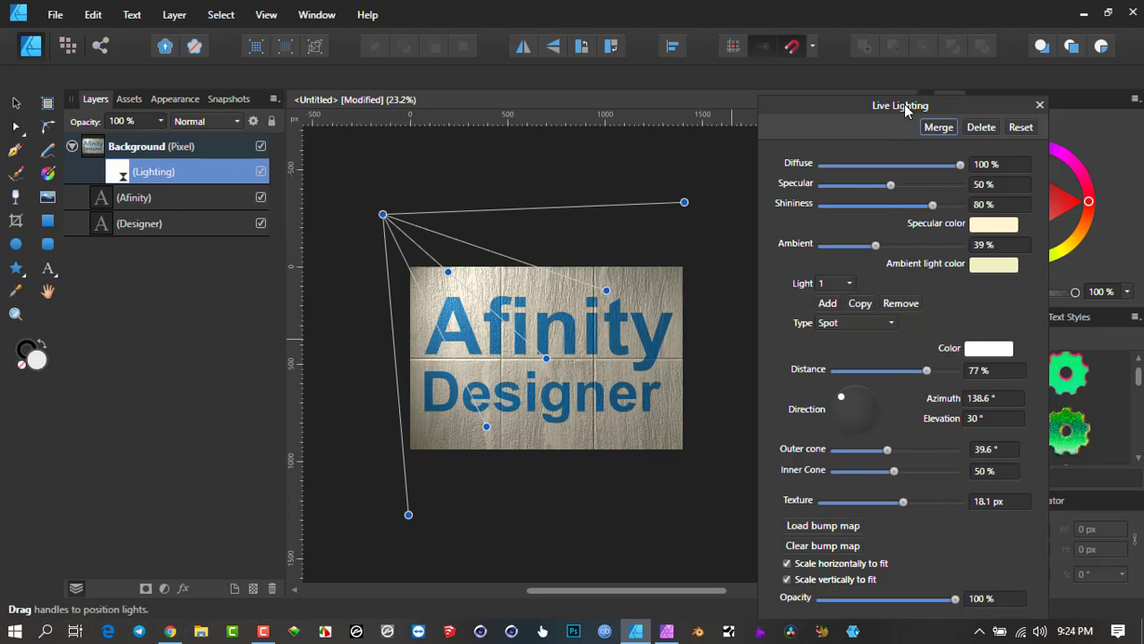
drag(905, 109, 913, 64)
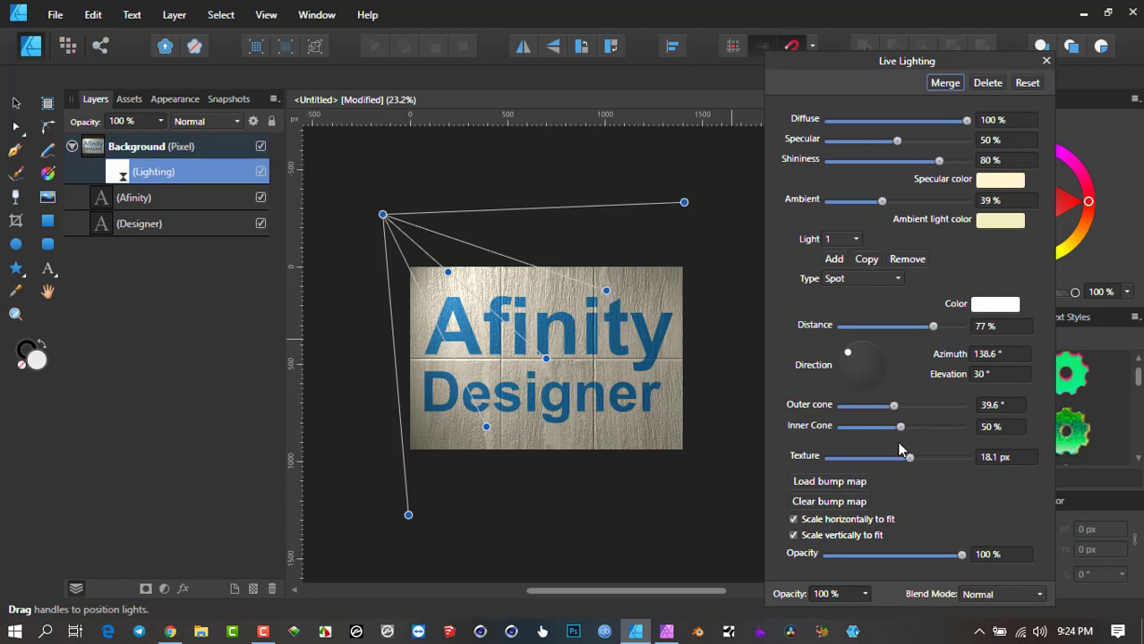
Try the Lighting filter's texture strength at 4.8 px and -32.5 px, and settle on 19.3 px.
drag(910, 464, 900, 459)
scroll(574, 399, up, 2)
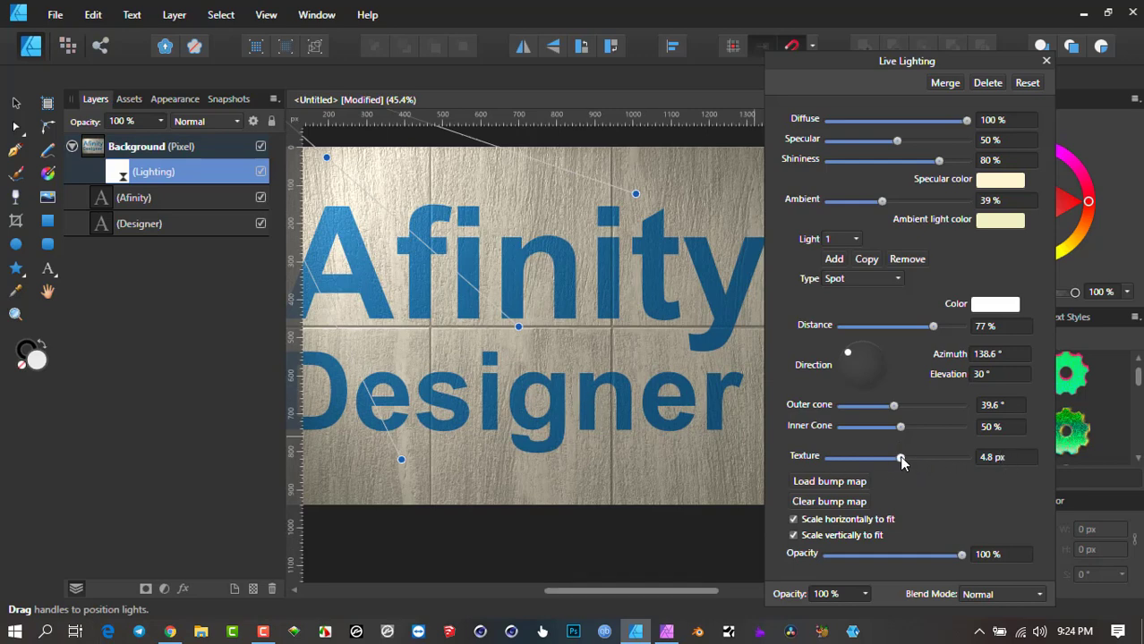
drag(899, 459, 875, 458)
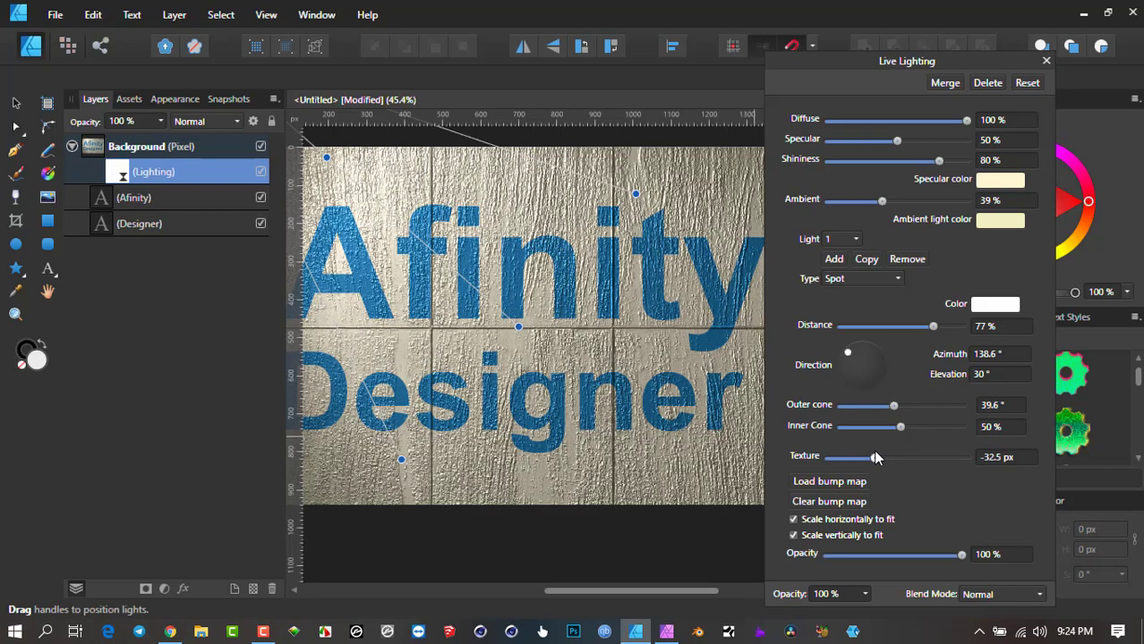
drag(874, 457, 876, 459)
drag(881, 457, 912, 462)
scroll(635, 384, down, 1)
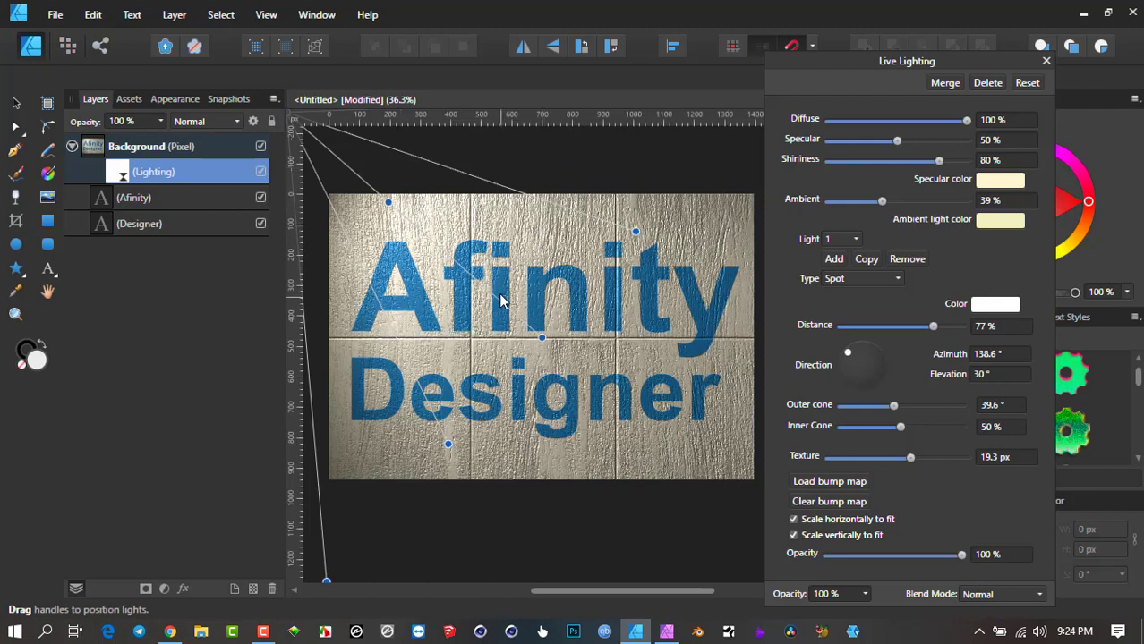
Shift the "Afinity" text right to X 124 px and scale it down to about 279 pt over the wood background.
click(125, 200)
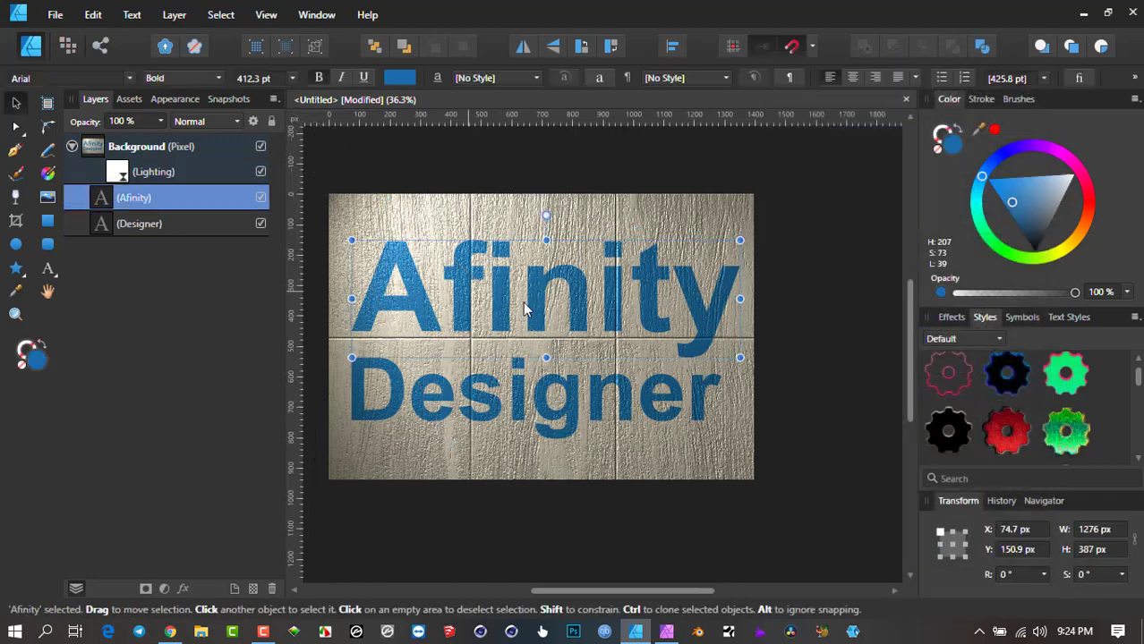
mouse_move(533, 304)
mouse_down()
mouse_move(551, 255)
mouse_move(537, 298)
mouse_up()
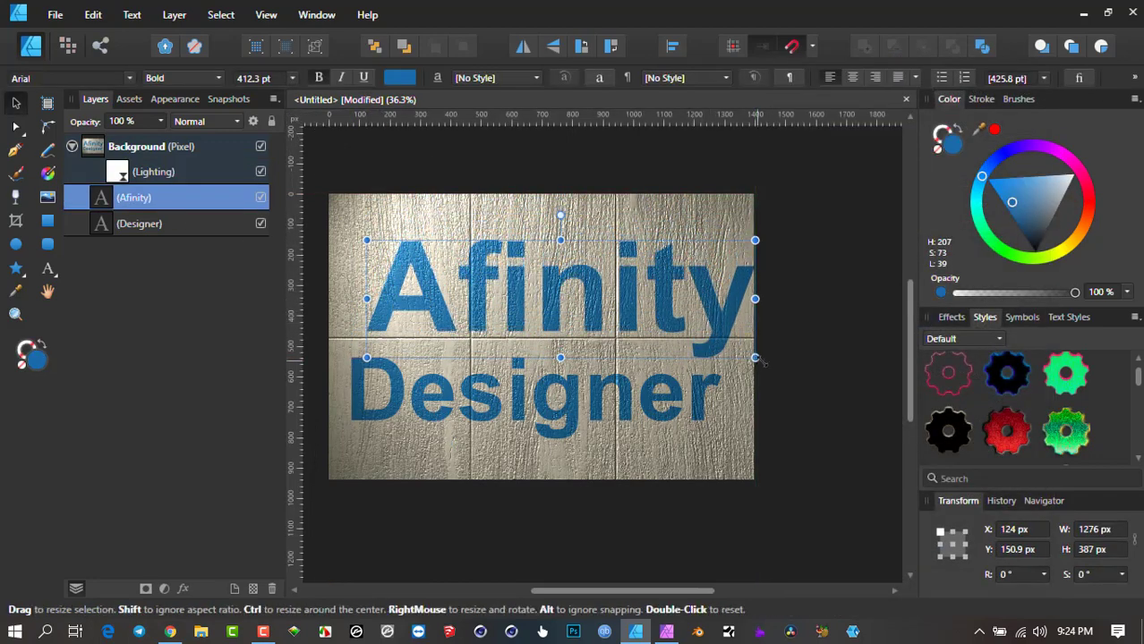
drag(754, 358, 629, 319)
scroll(552, 309, up, 4)
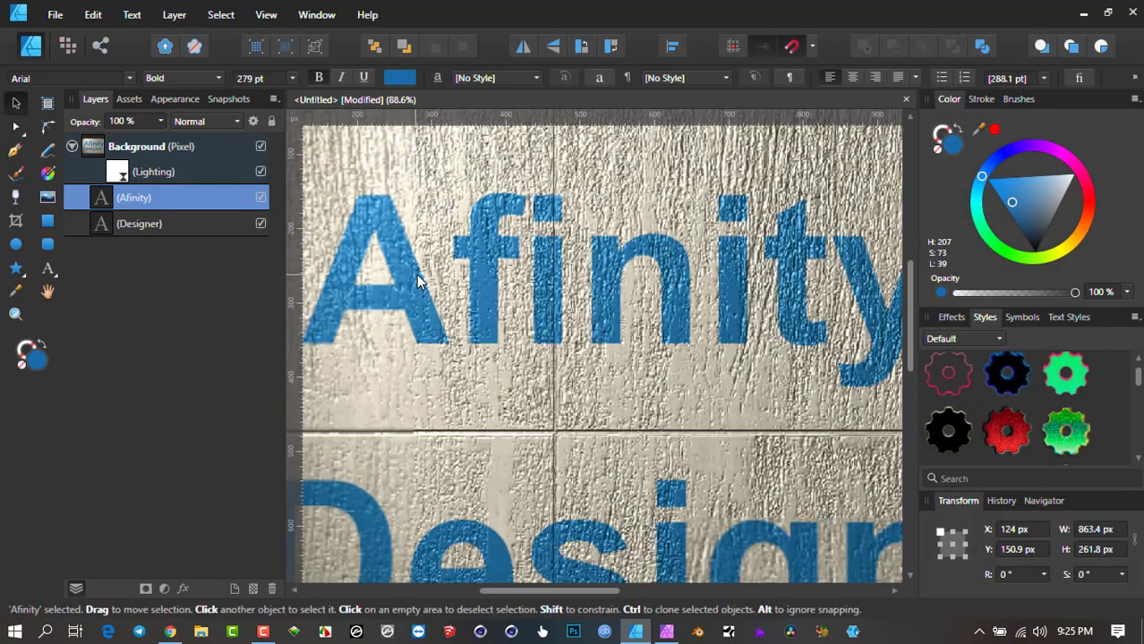
scroll(573, 302, down, 3)
scroll(598, 301, down, 1)
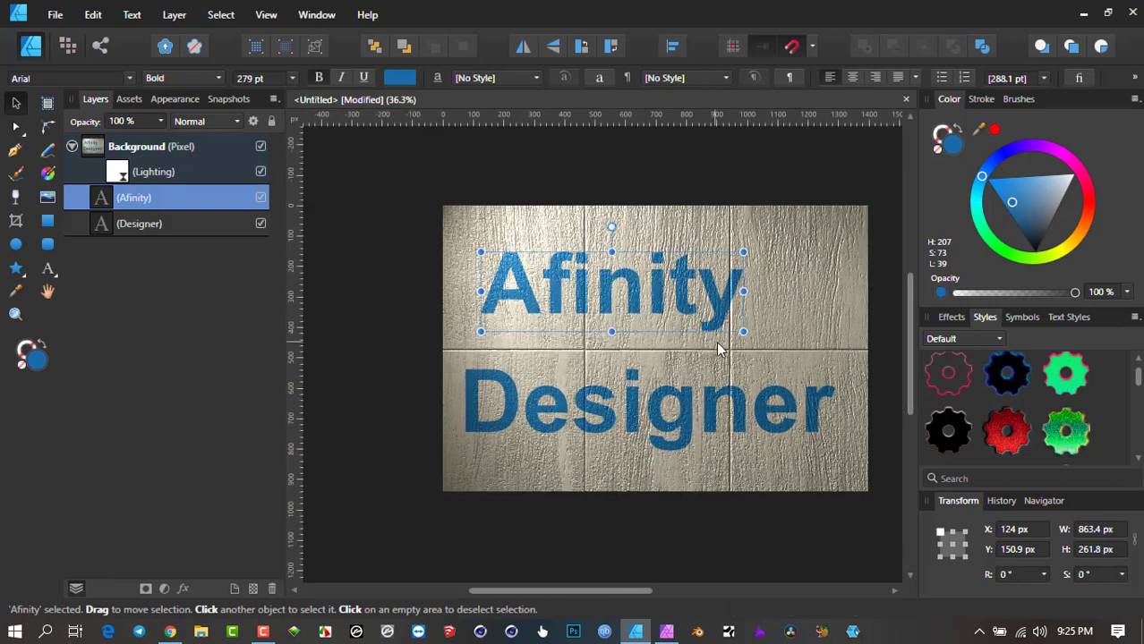
Enlarge the "Afinity" text to about 384 pt and move it to about X 102 px, Y 178 px above "Designer".
drag(760, 337, 842, 362)
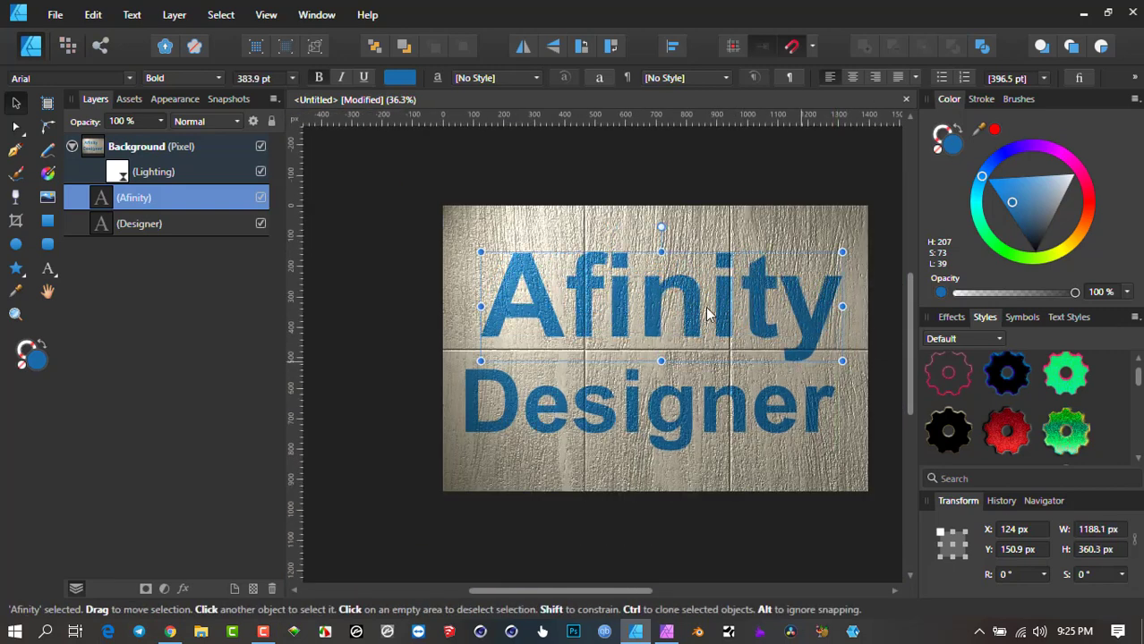
drag(666, 299, 660, 311)
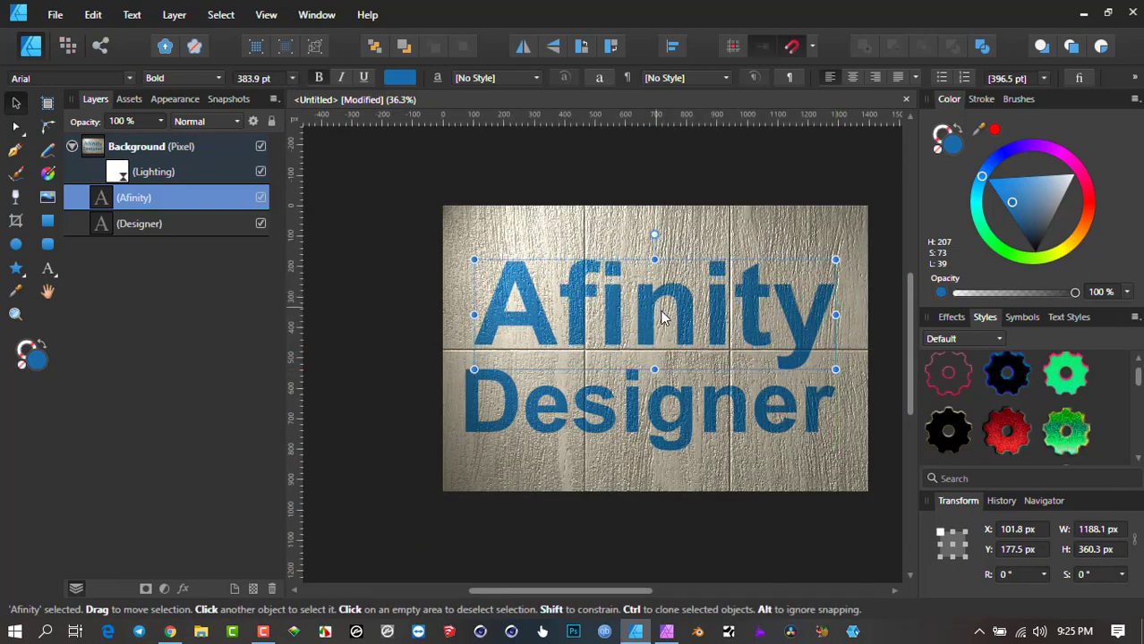
scroll(662, 313, right, 2)
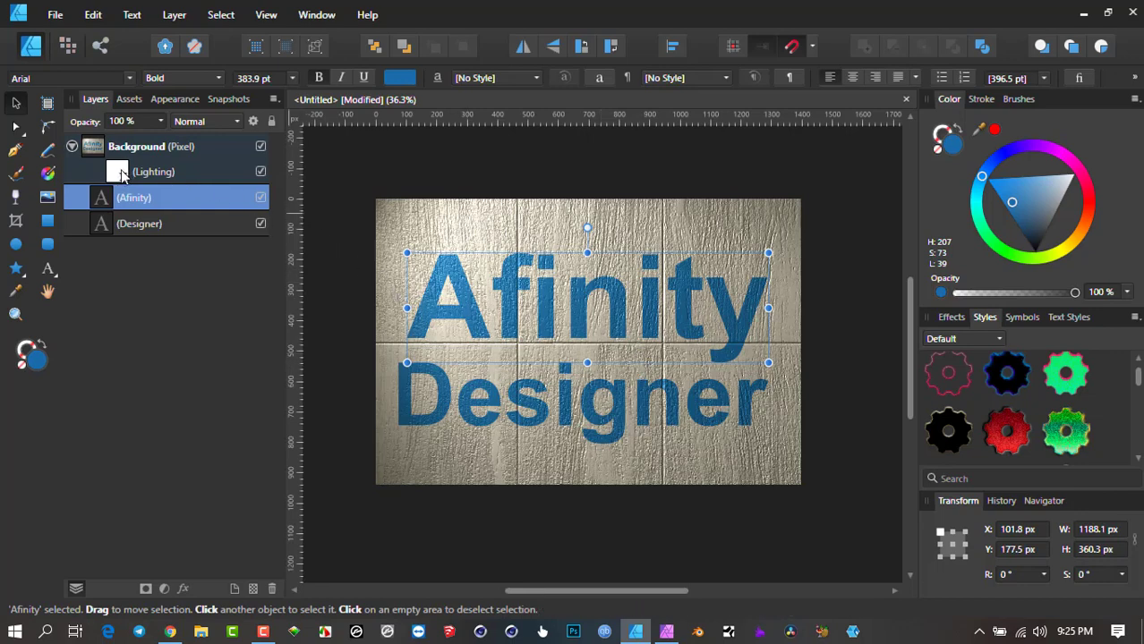
Open the Lighting filter's settings and move the light source beyond the artwork's upper-right corner, at 93% distance and 32.4° azimuth.
double_click(121, 175)
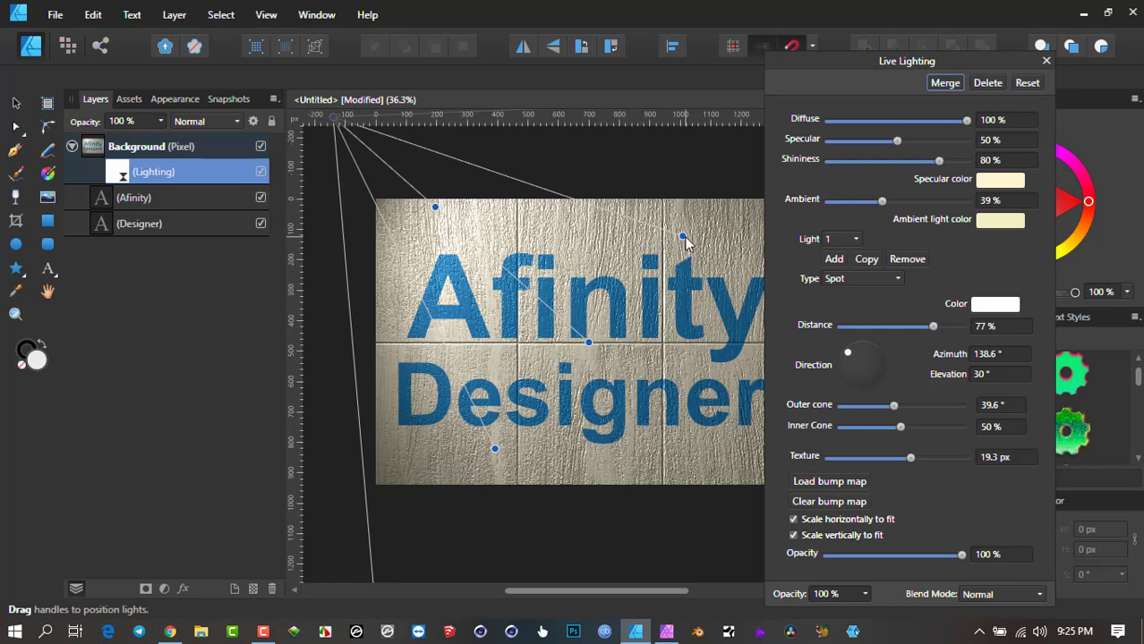
scroll(721, 235, up, 1)
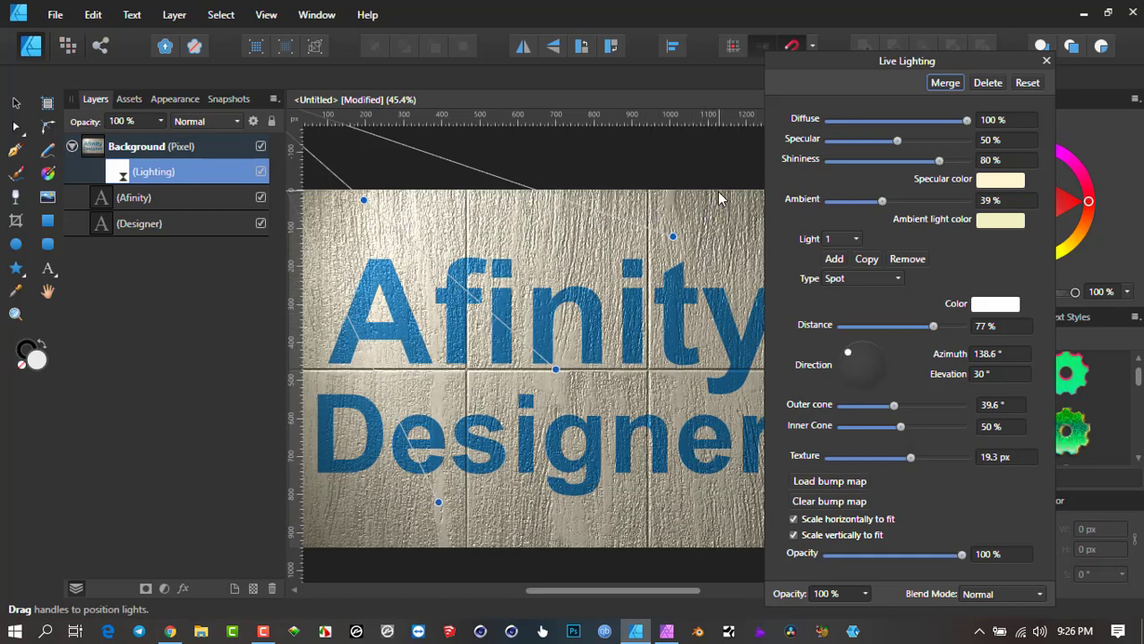
scroll(695, 234, down, 3)
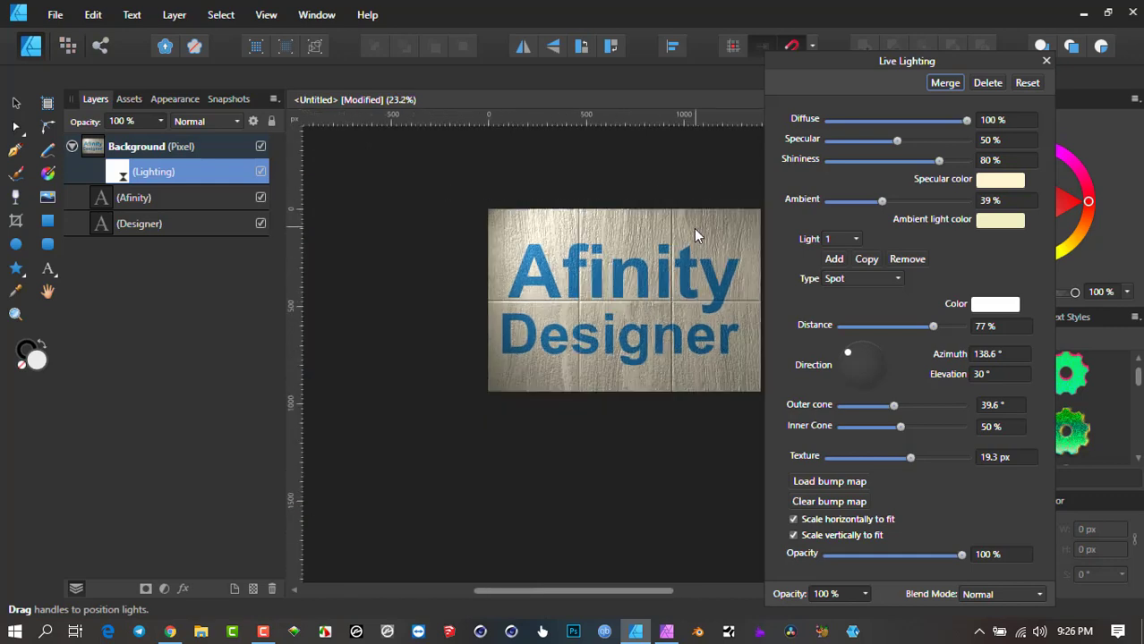
scroll(601, 267, up, 1)
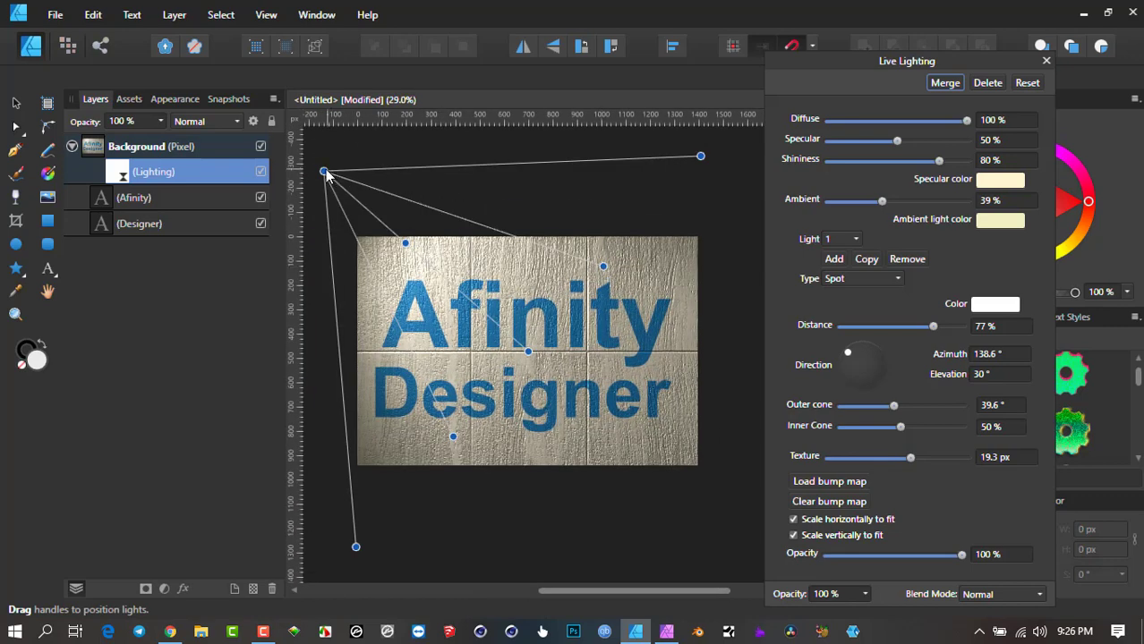
drag(325, 173, 808, 179)
scroll(670, 233, up, 1)
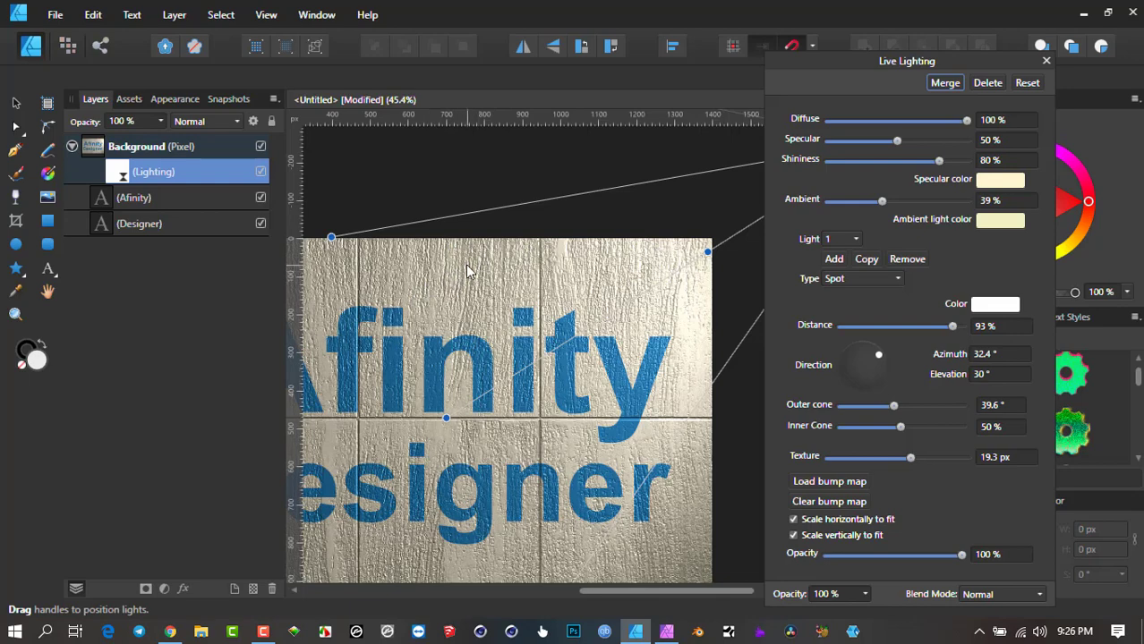
scroll(526, 272, down, 1)
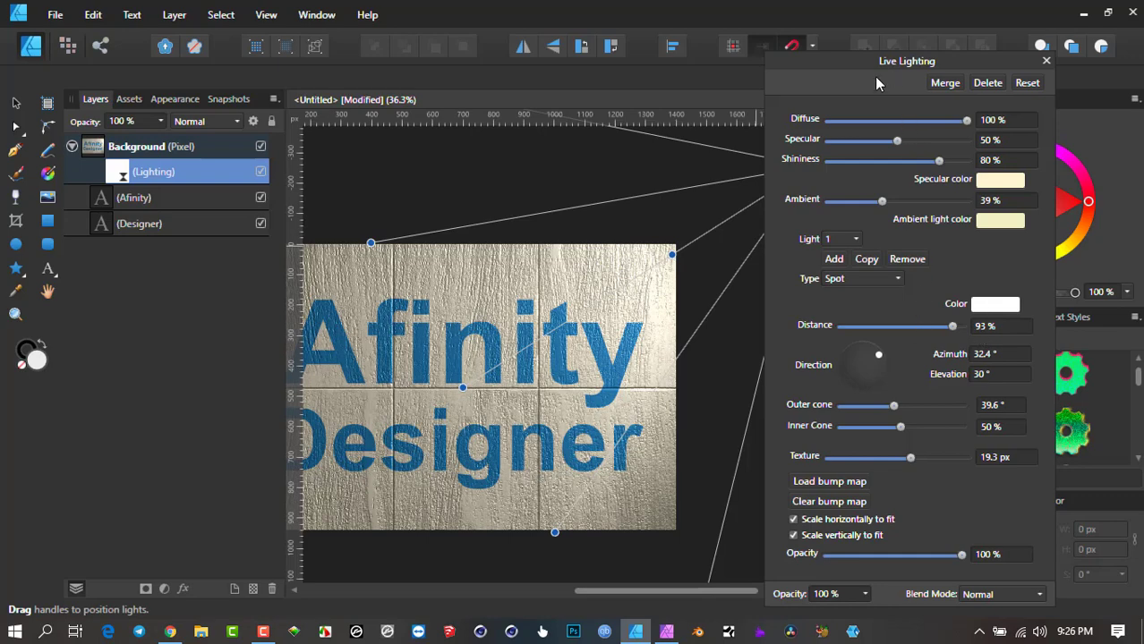
Close and reopen the Background's Lighting filter settings, and reduce the light distance to 77%.
drag(853, 62, 815, 79)
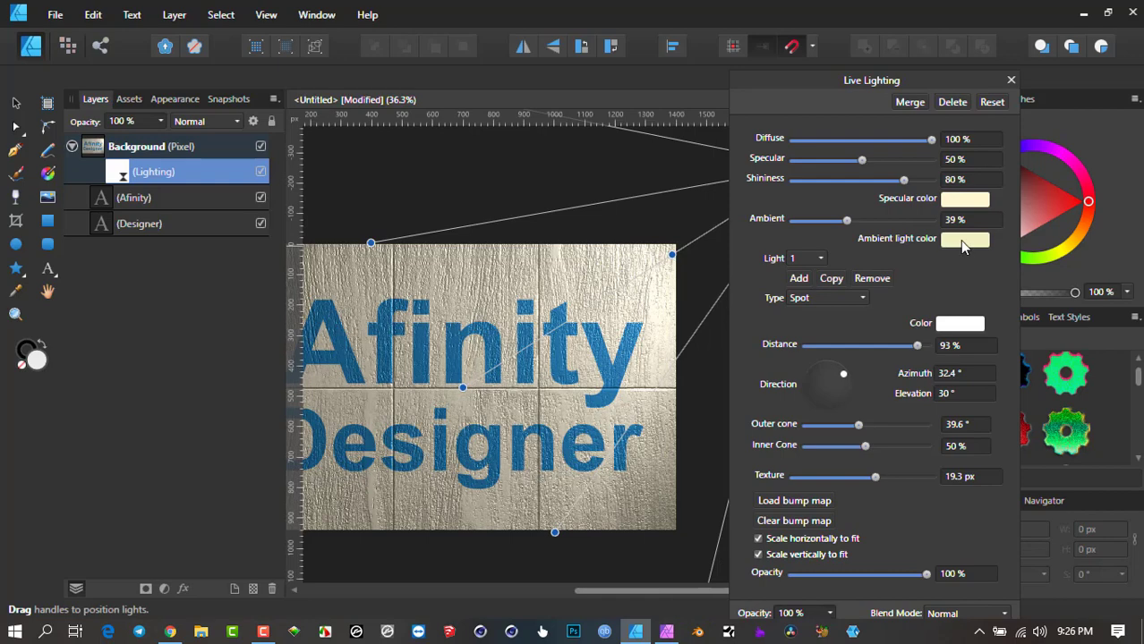
click(1010, 80)
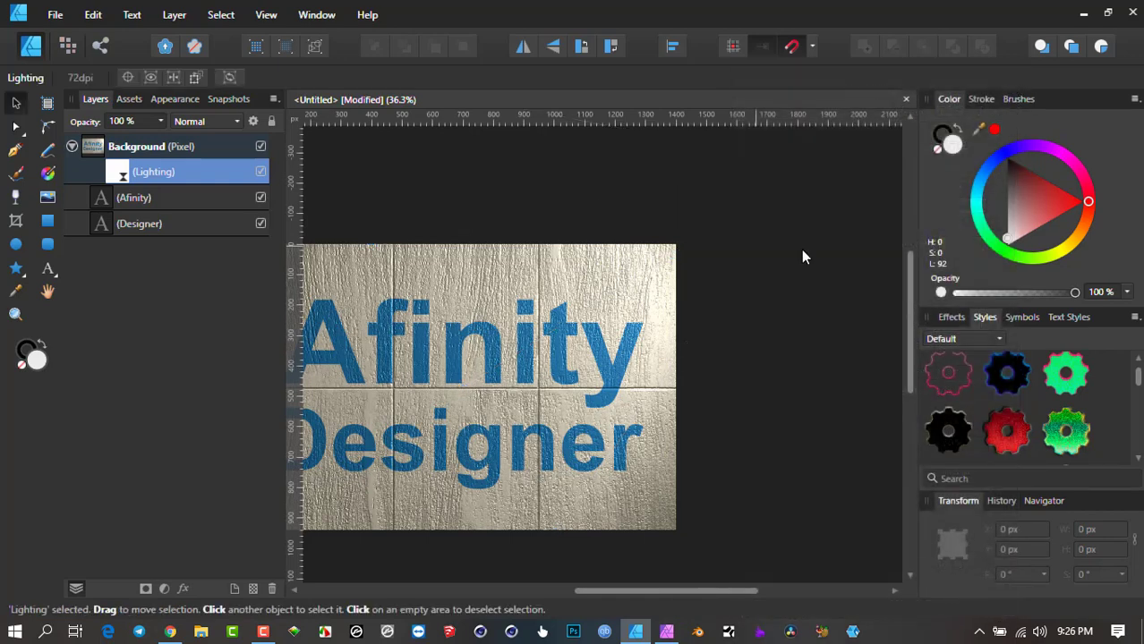
click(119, 172)
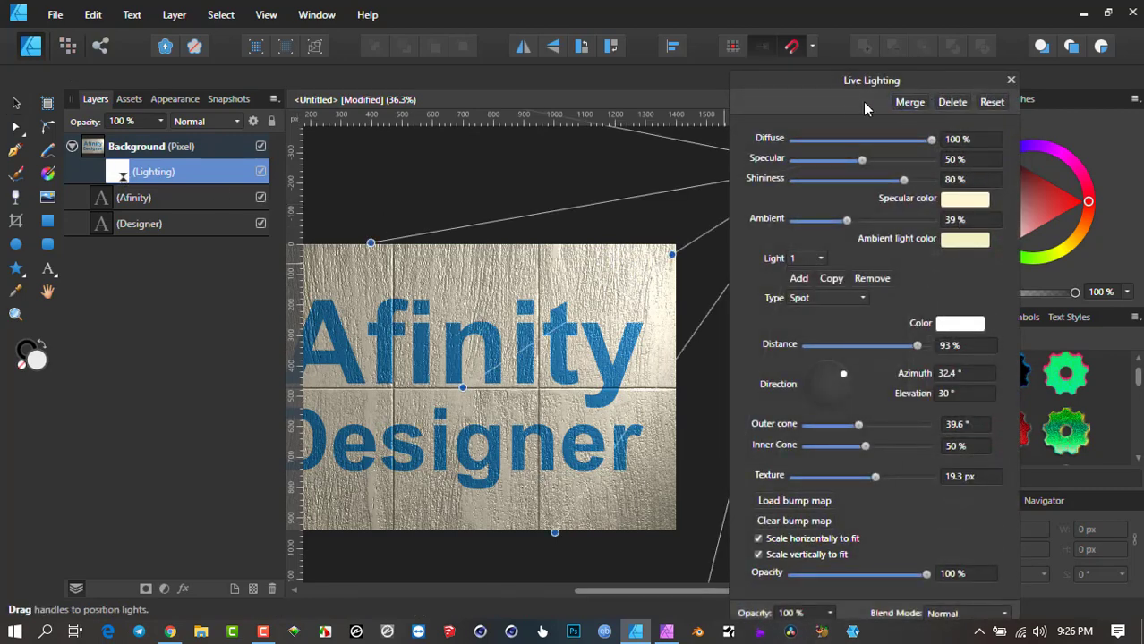
drag(850, 80, 792, 63)
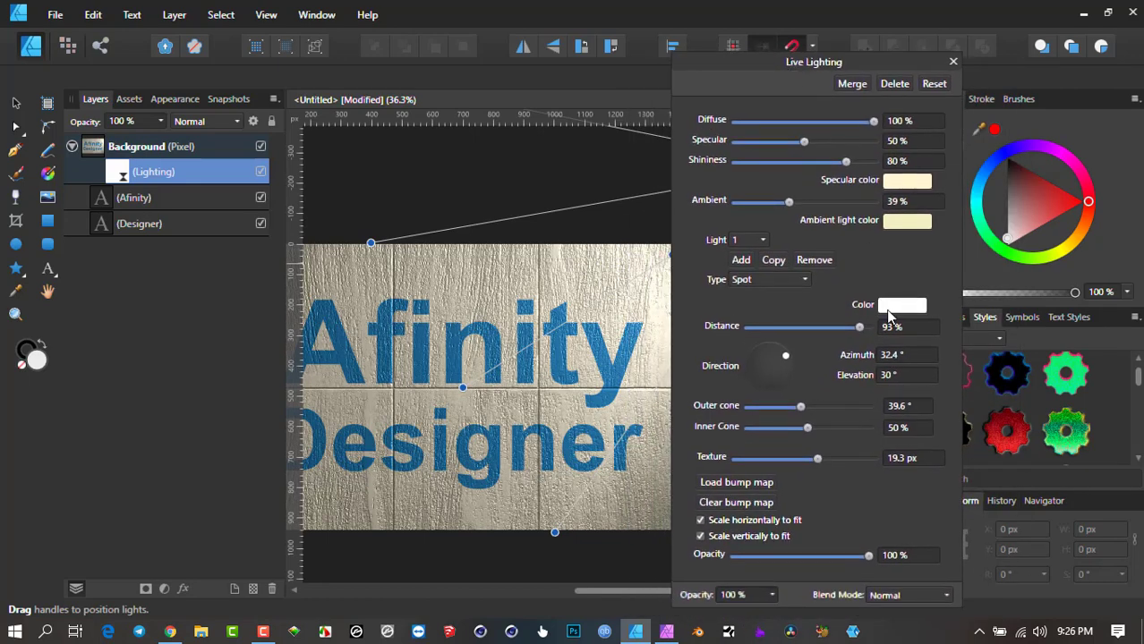
drag(859, 326, 839, 327)
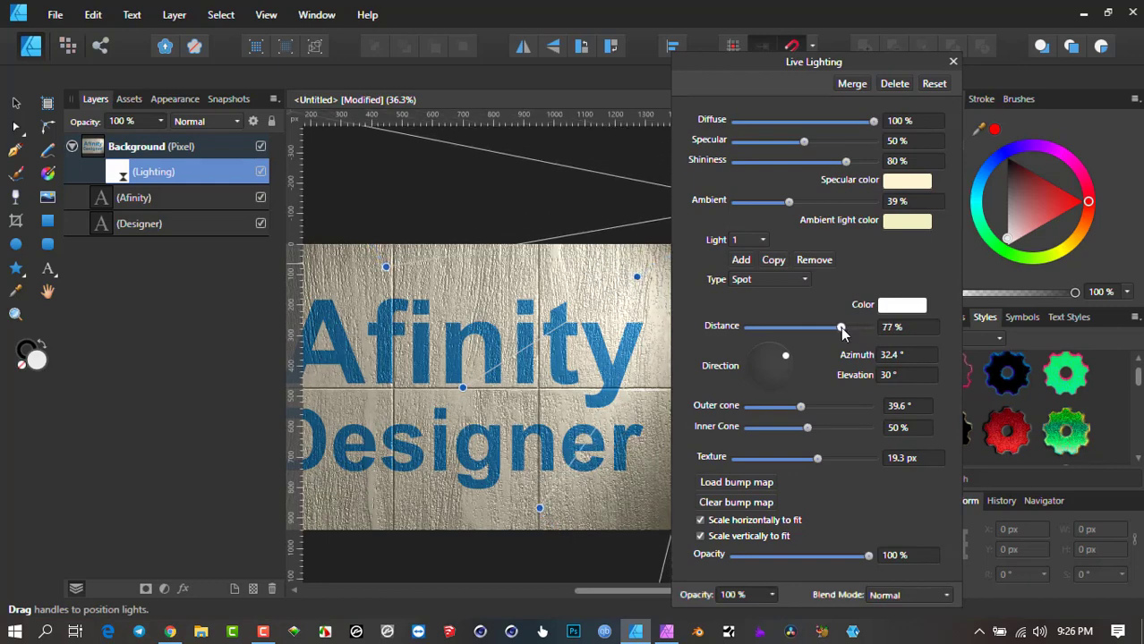
Look at the color pickers for the ambient light color and the specular color without changing either.
click(906, 223)
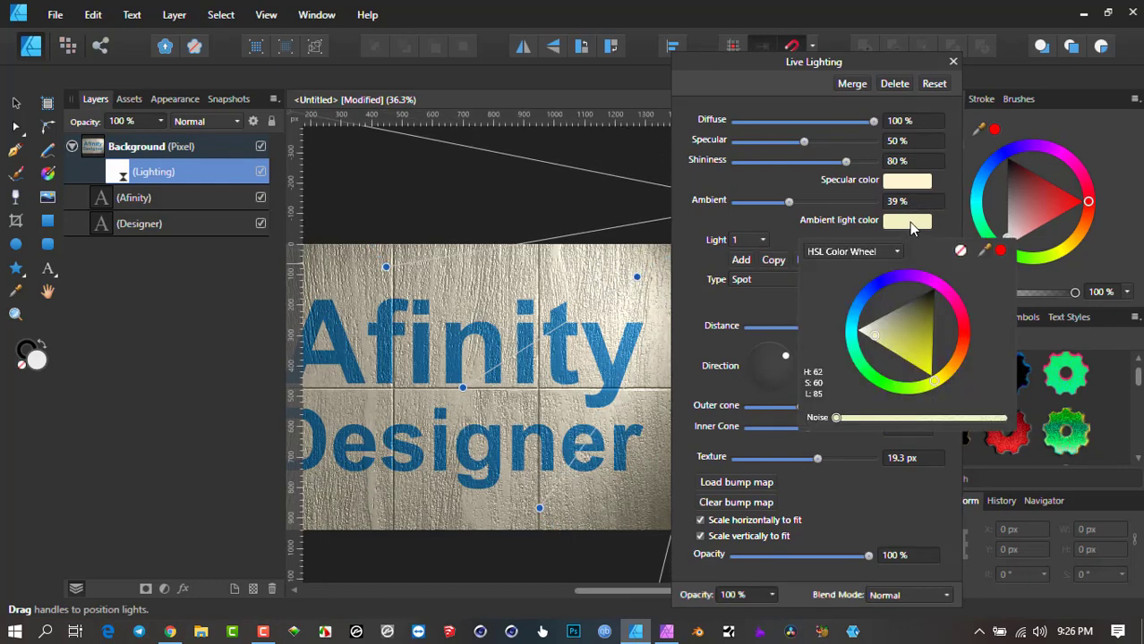
click(905, 183)
click(905, 183)
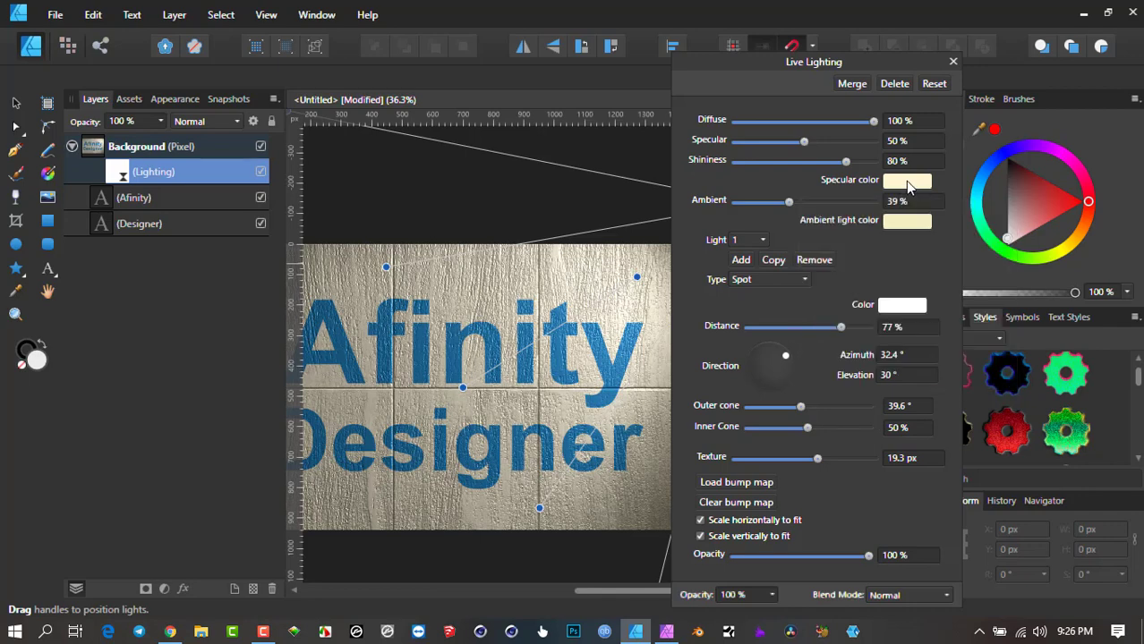
click(908, 185)
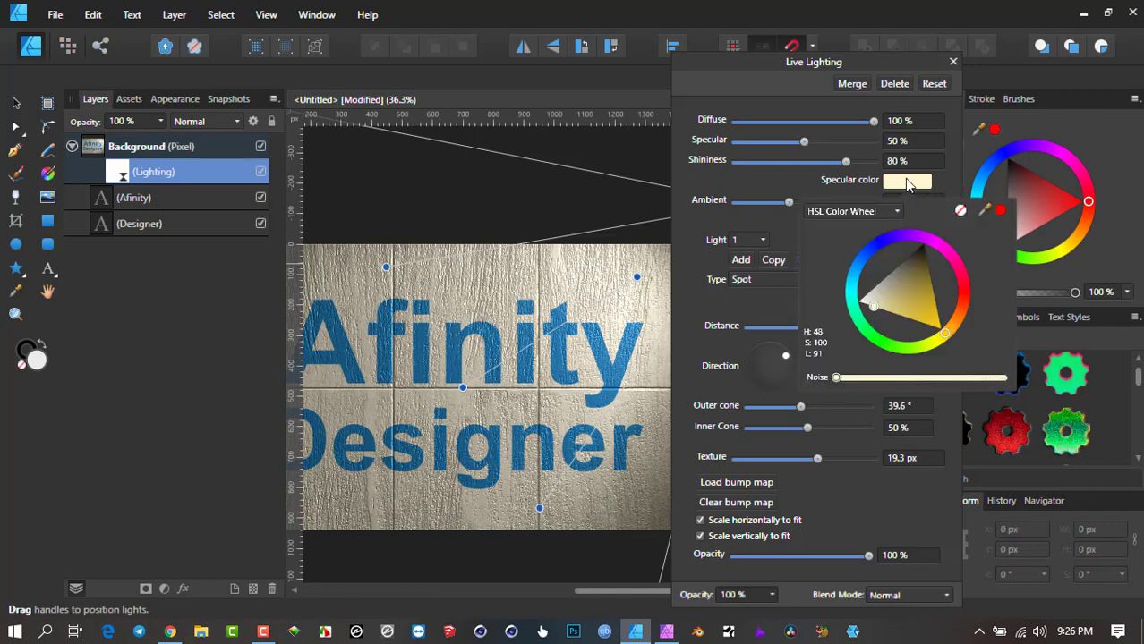
click(931, 183)
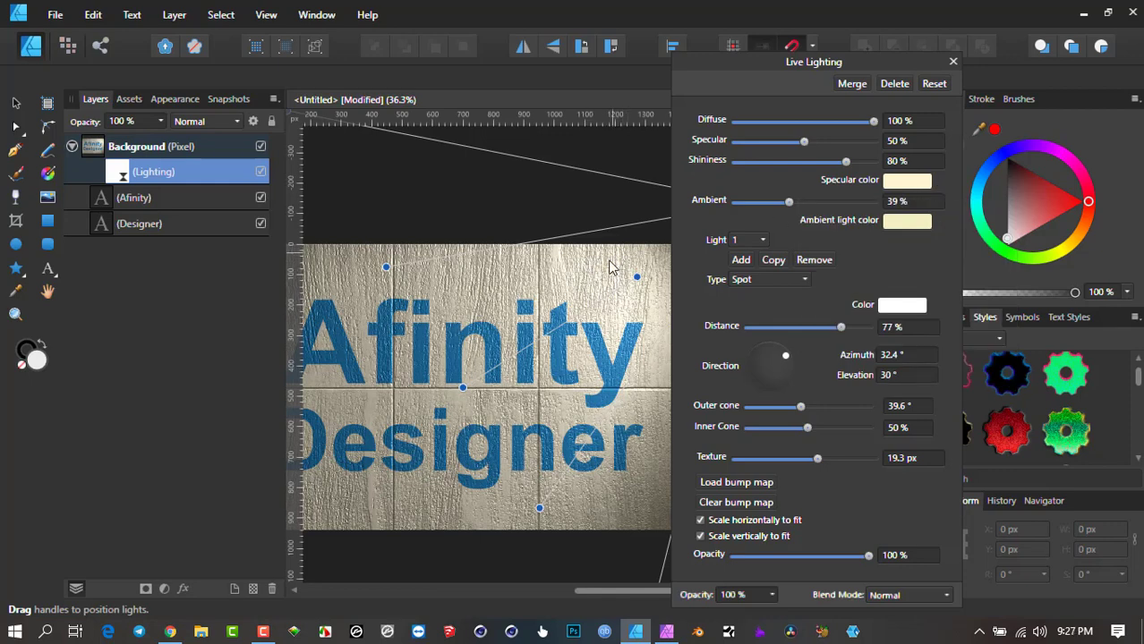
Move the light source to the upper-left side of the artwork, at 80% distance and 146.8° azimuth.
scroll(573, 270, up, 1)
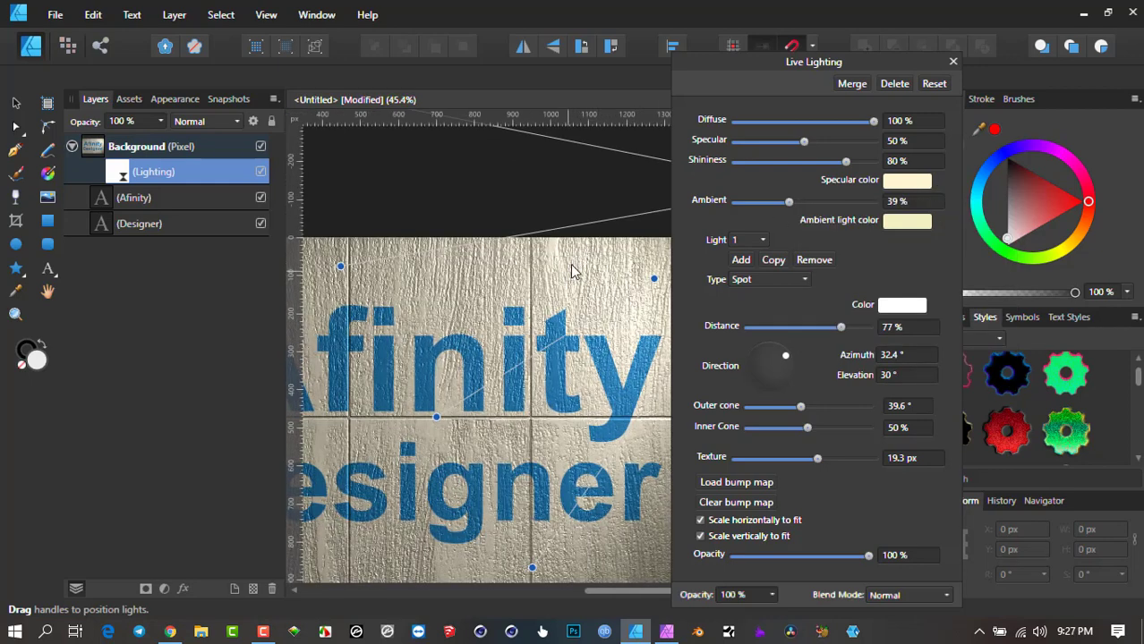
scroll(580, 273, down, 4)
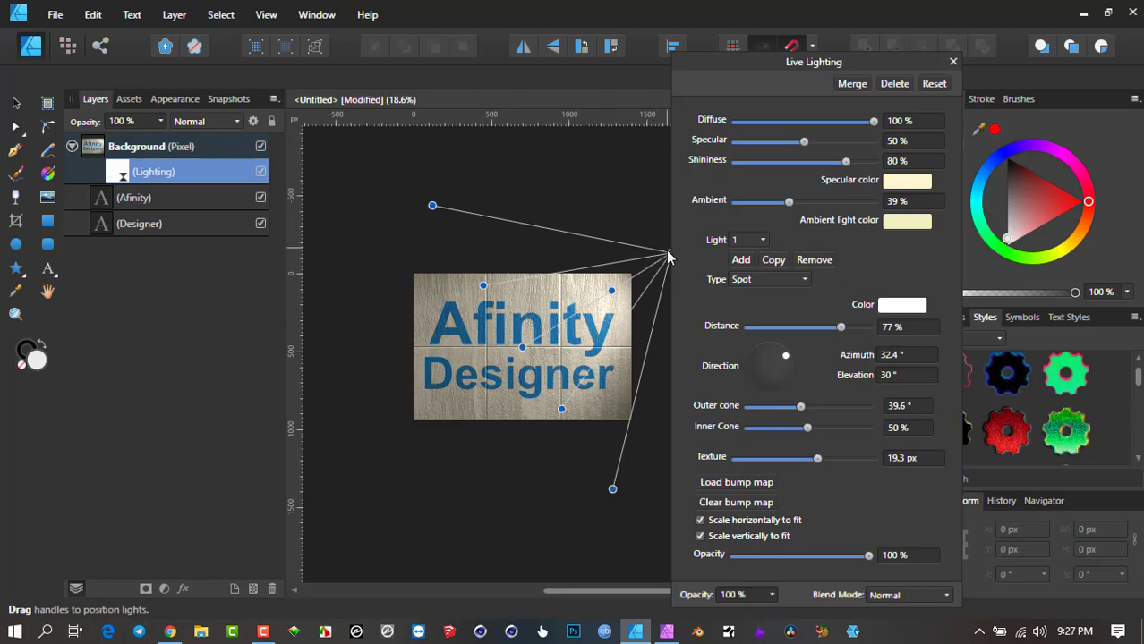
drag(667, 253, 372, 249)
scroll(551, 325, up, 2)
scroll(551, 317, up, 3)
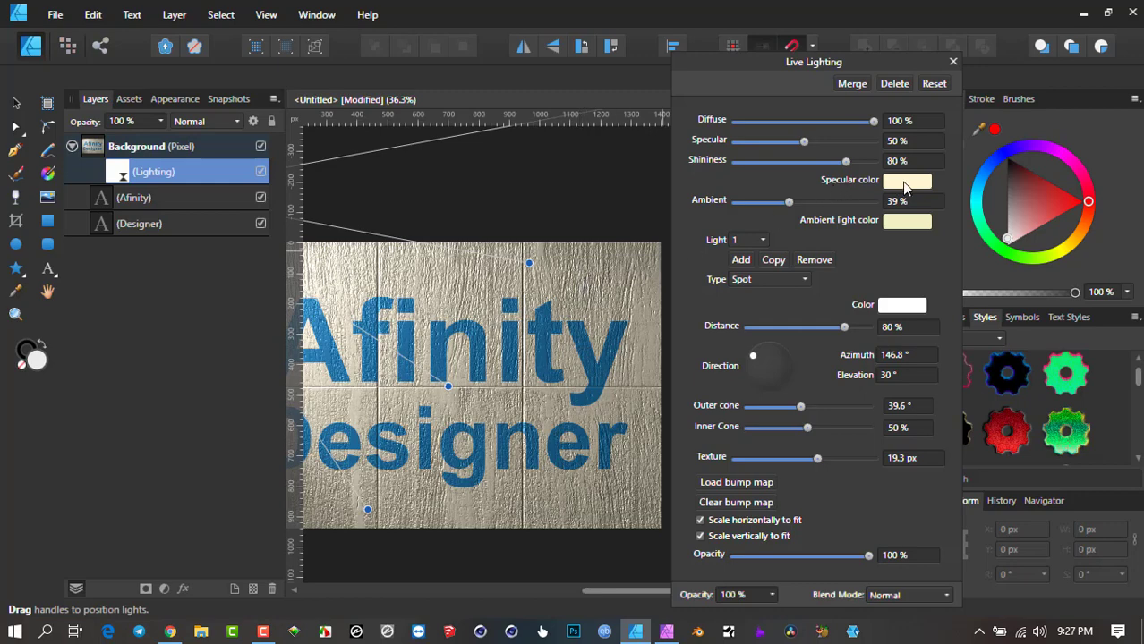
Set the specular color to a crimson of H 343, S 100, L 43 and raise the specular amount to 86%.
click(904, 187)
mouse_move(912, 294)
mouse_down()
mouse_move(908, 309)
mouse_move(954, 311)
mouse_move(971, 271)
mouse_up()
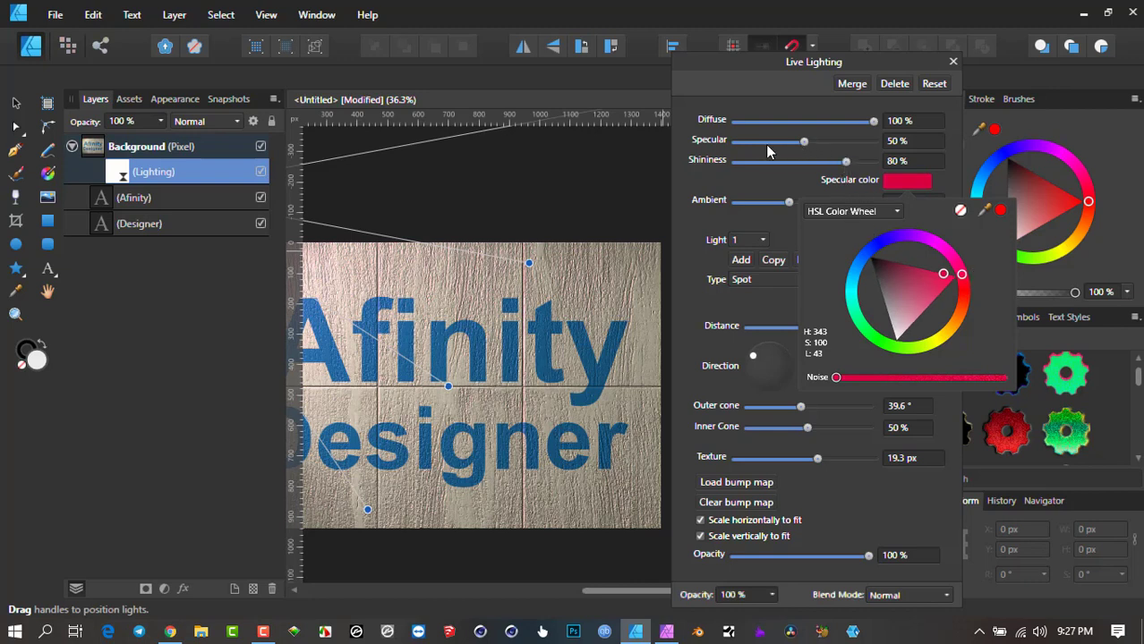
click(805, 143)
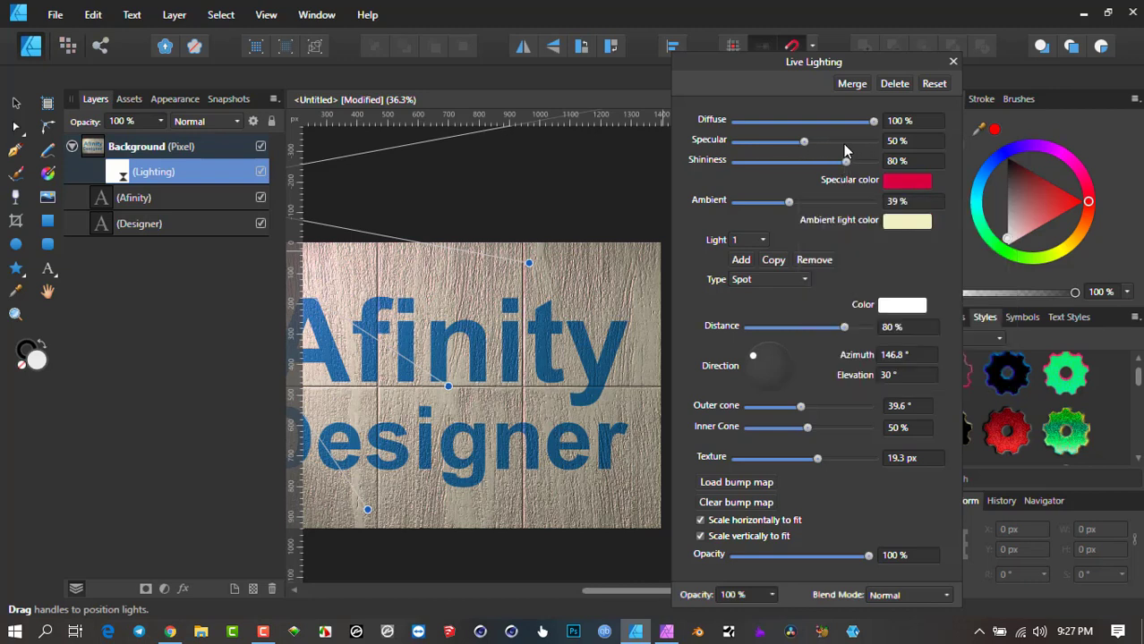
drag(840, 142, 855, 144)
scroll(608, 264, up, 2)
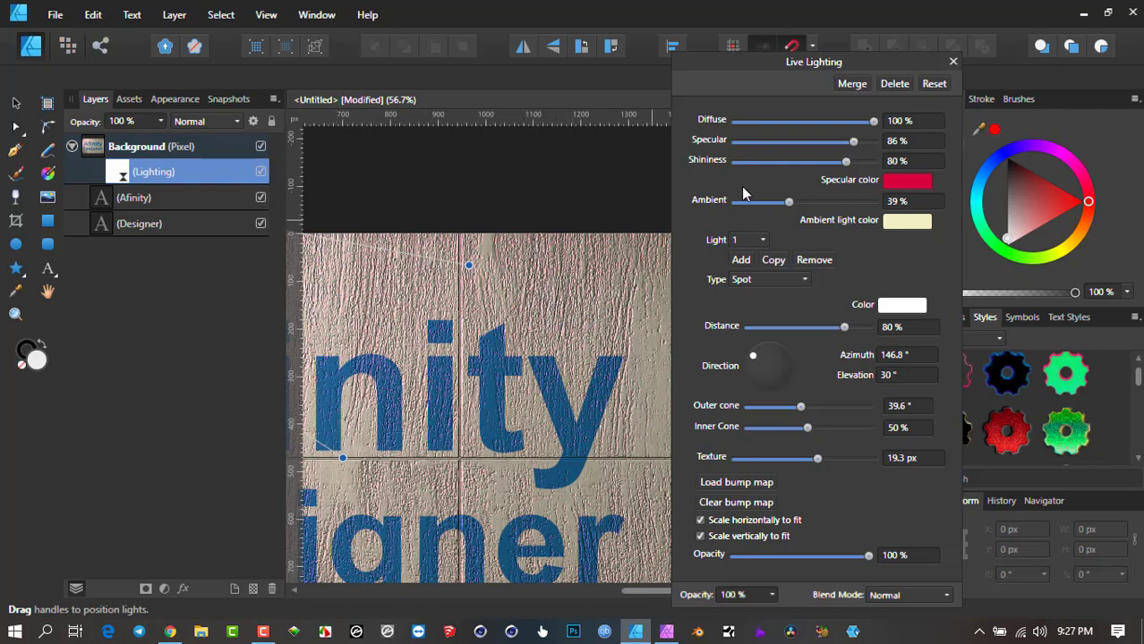
Change the specular color to golden yellow and lower the specular amount to 35%.
click(899, 179)
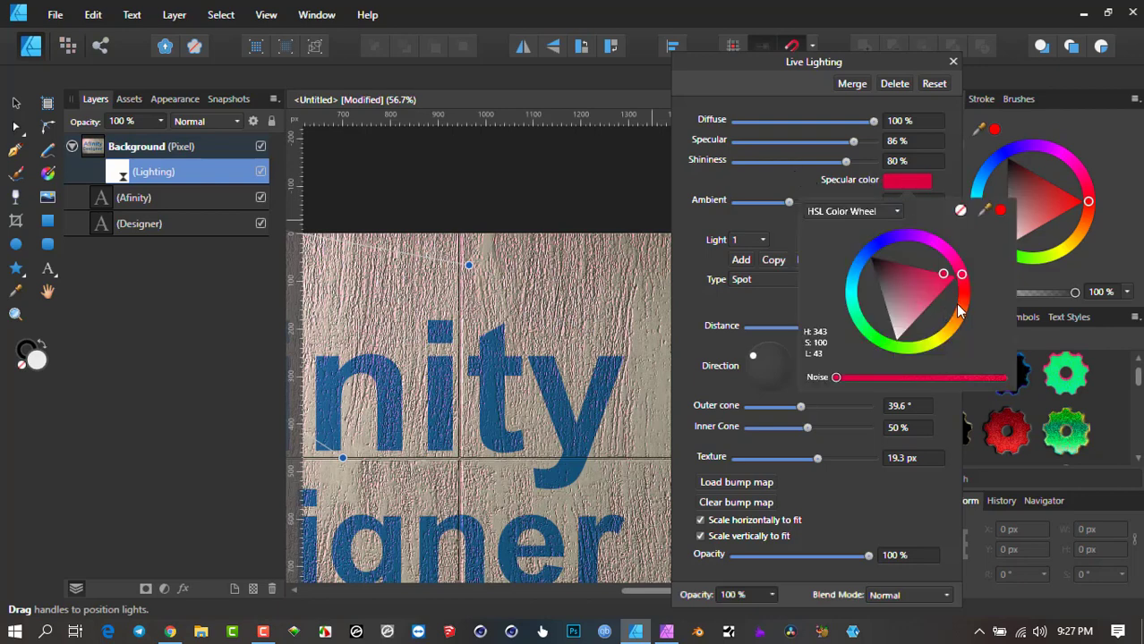
drag(953, 327, 941, 341)
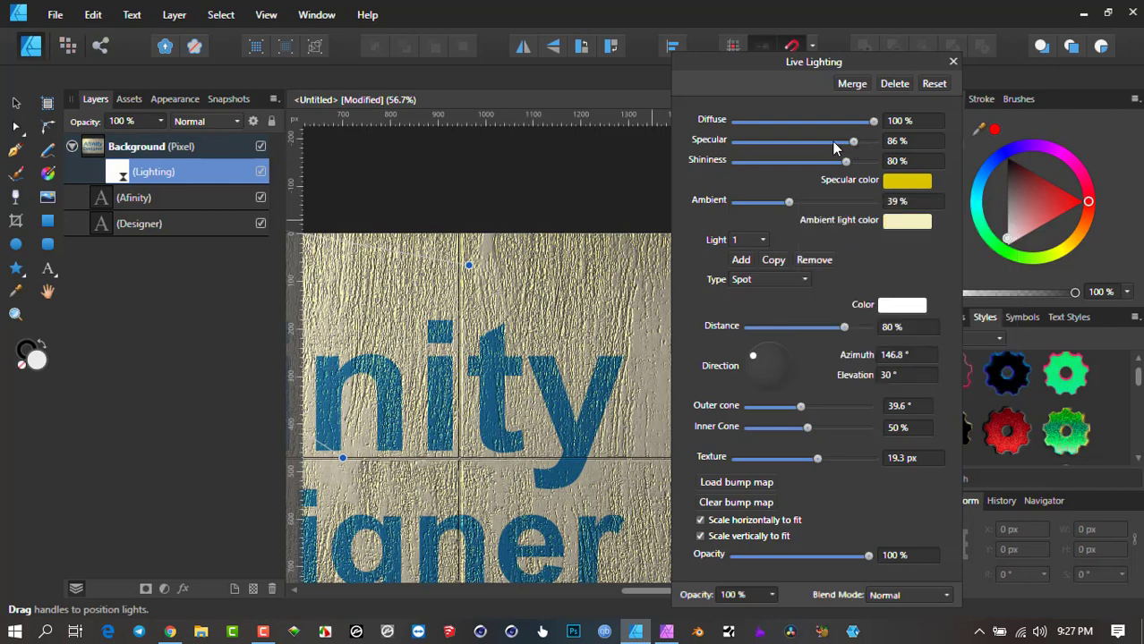
drag(853, 145, 782, 144)
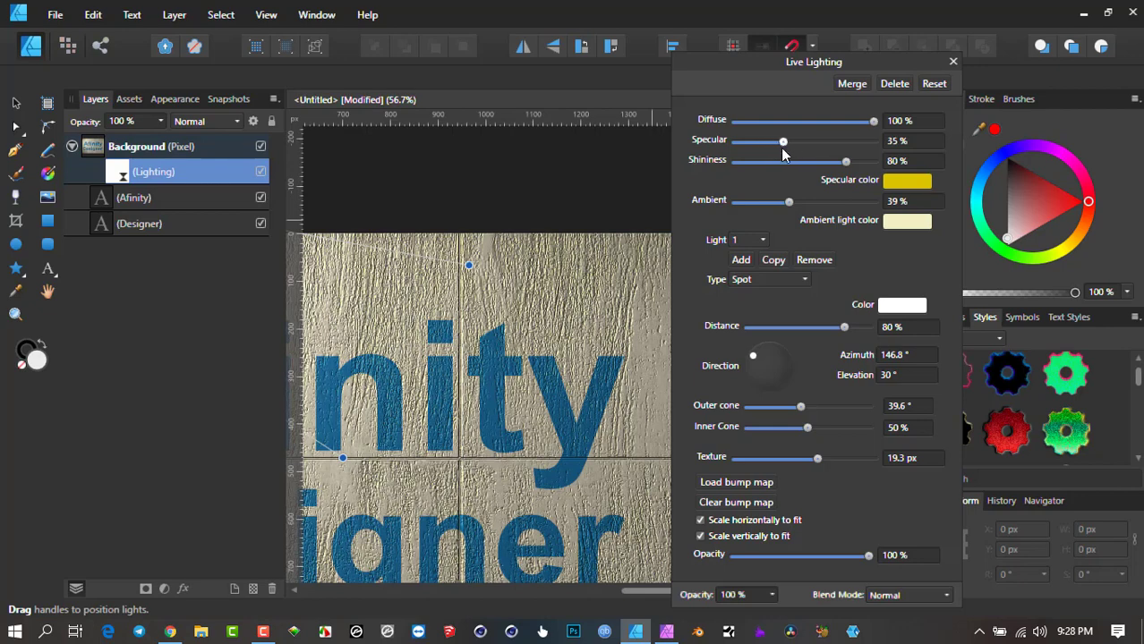
scroll(559, 305, down, 3)
scroll(560, 305, up, 2)
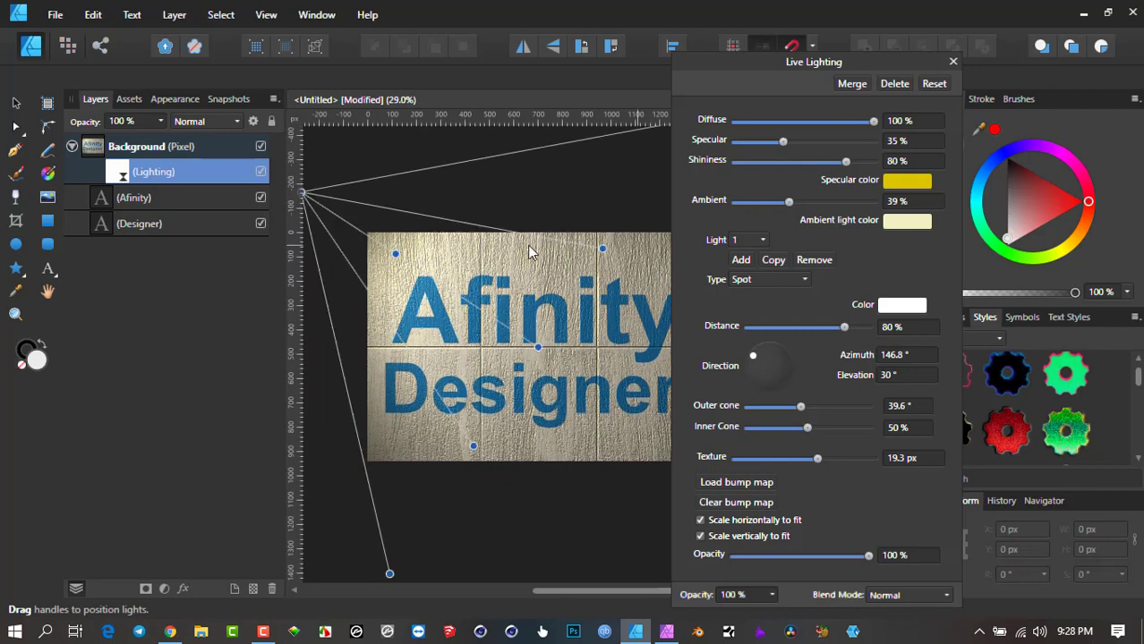
Set the ambient light color to a dark red of H 355, S 100, L 35.
click(902, 224)
drag(908, 333, 967, 326)
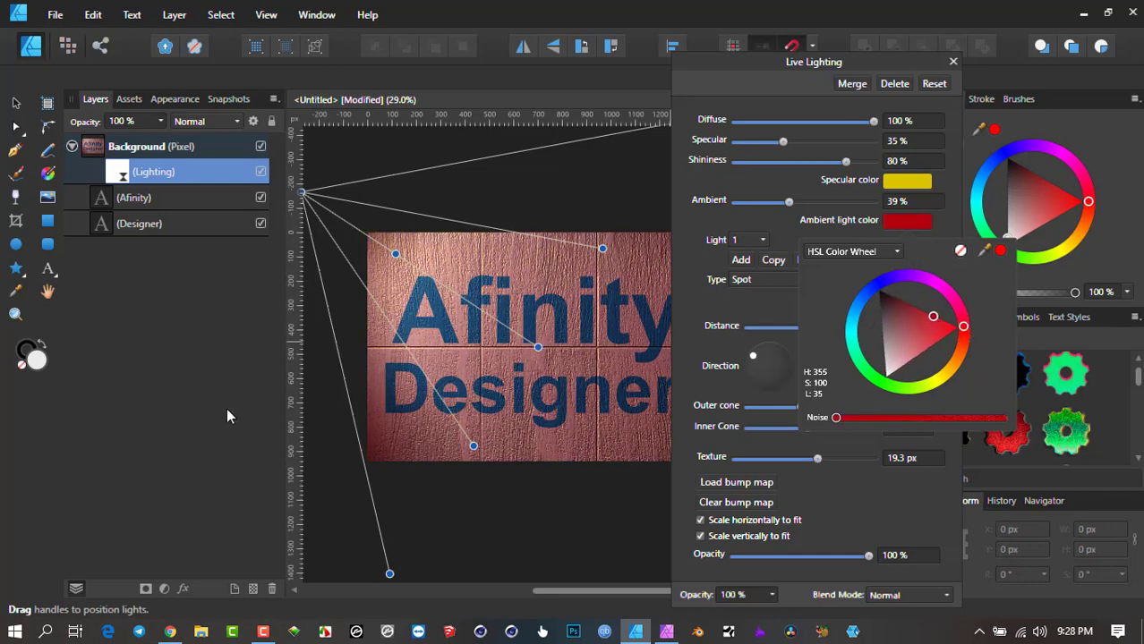
drag(535, 300, 503, 298)
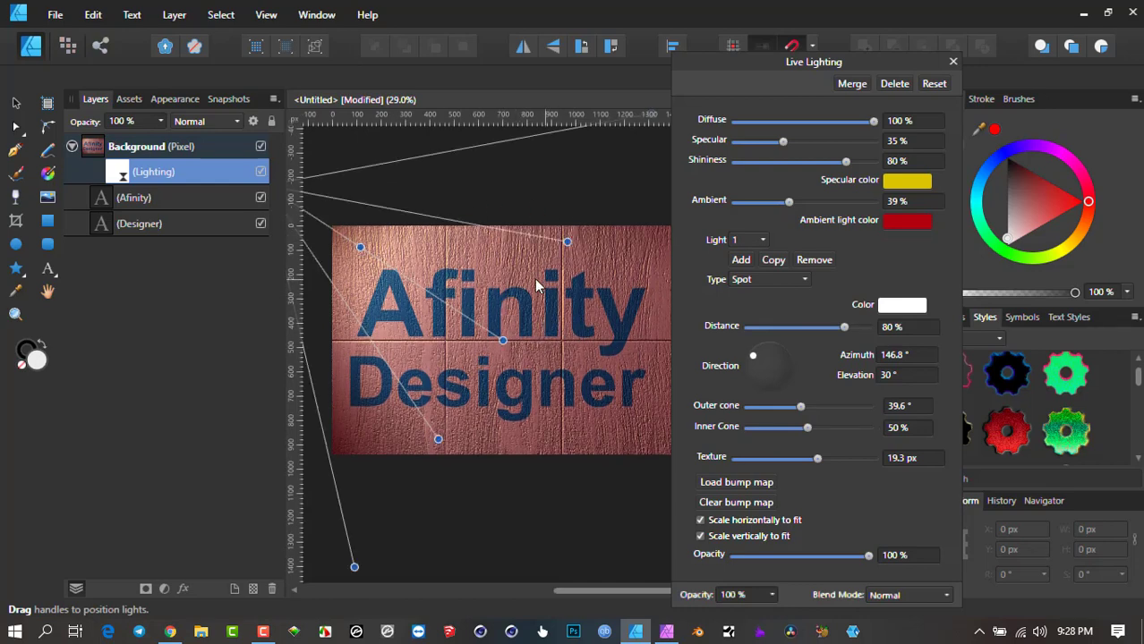
Set both the ambient light color and the specular color to white, and lower the diffuse amount to 97%.
click(904, 220)
drag(903, 354, 875, 400)
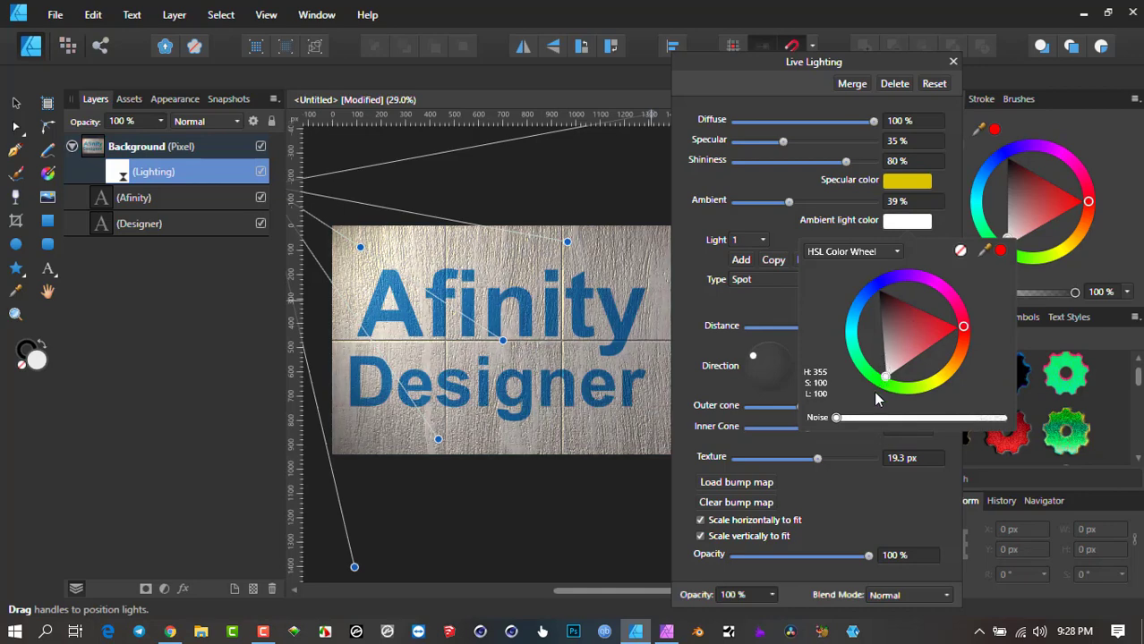
click(904, 185)
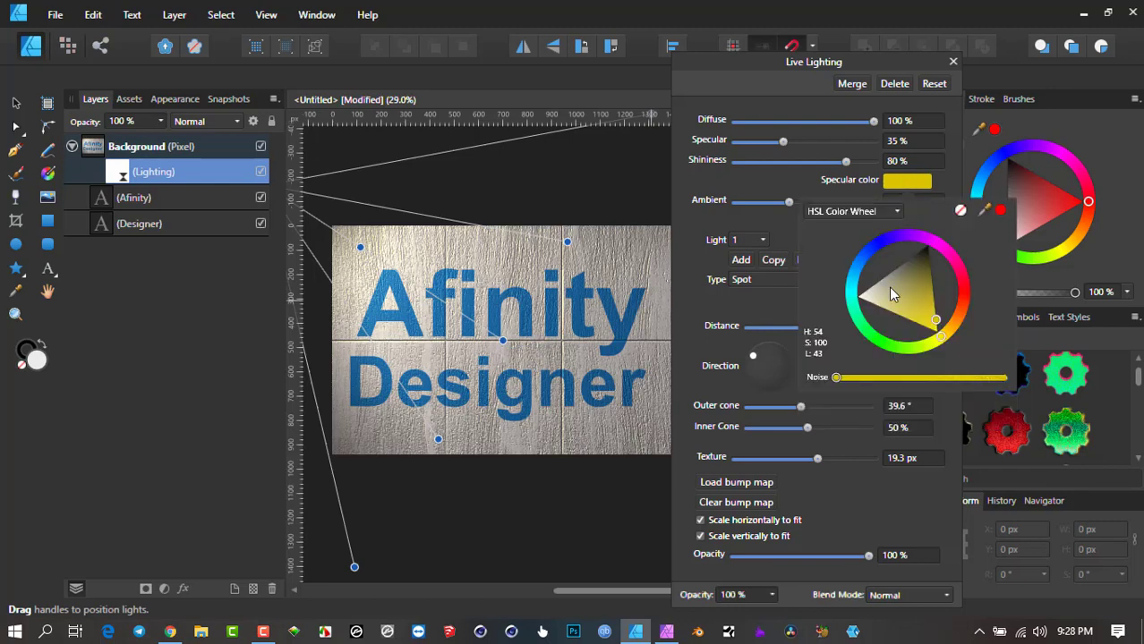
drag(891, 294, 797, 310)
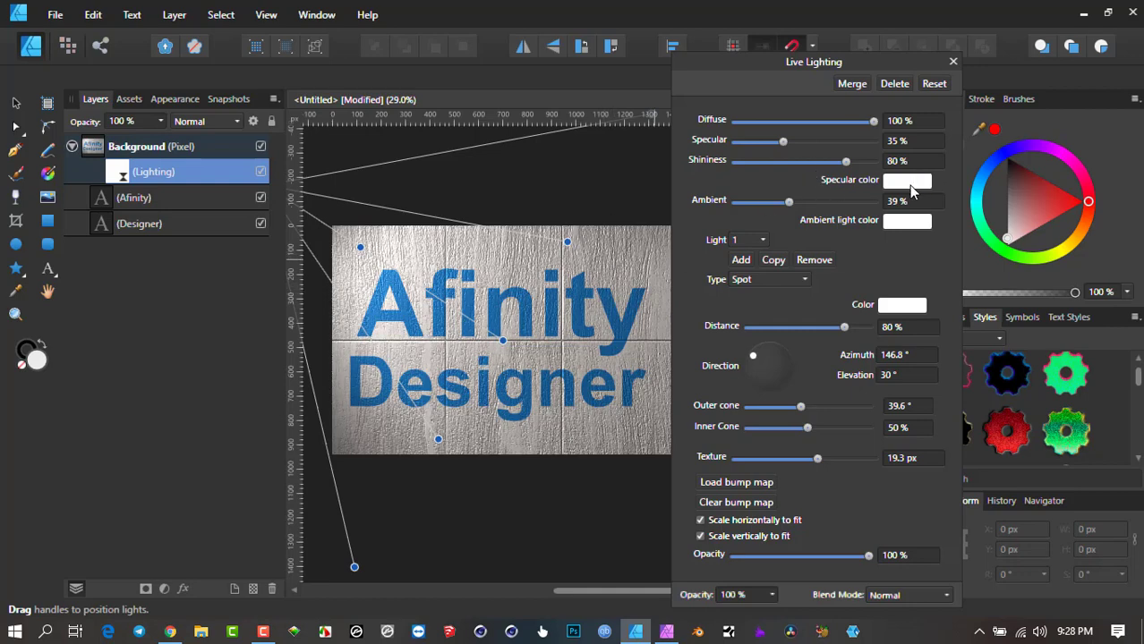
drag(874, 122, 861, 159)
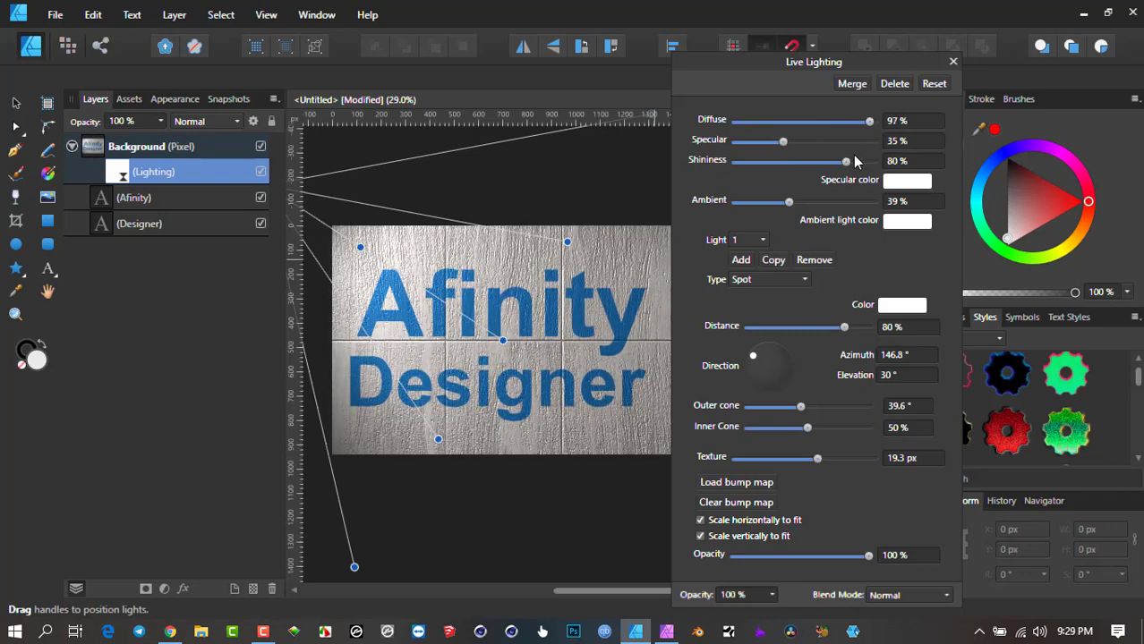
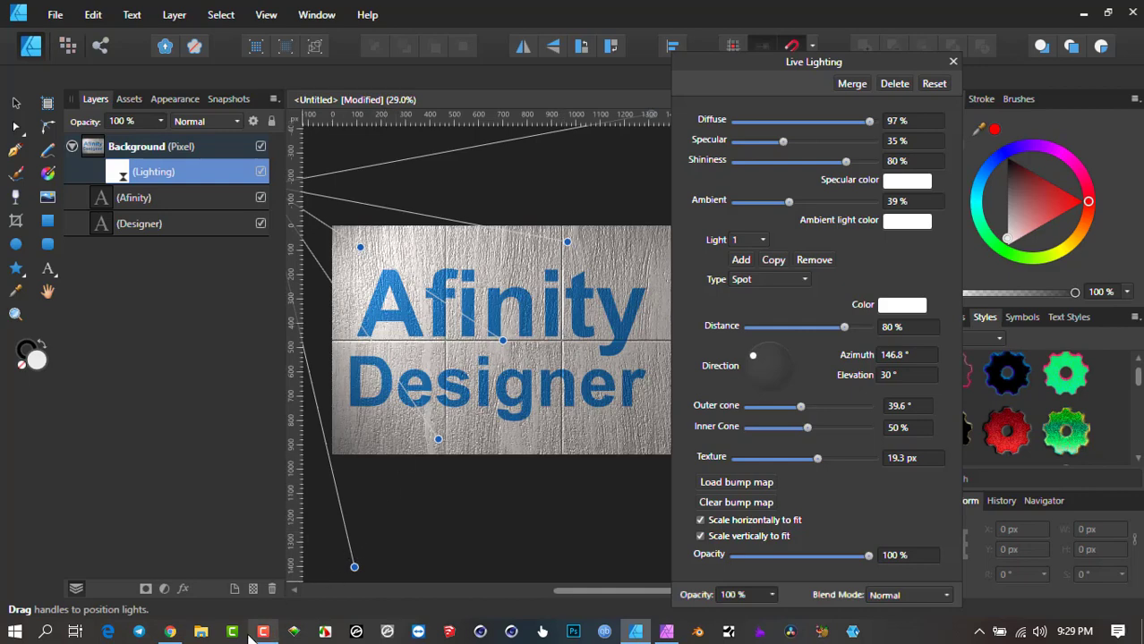
Switch to Affinity Photo to look at the list of live filters, and return to Affinity Designer.
click(666, 632)
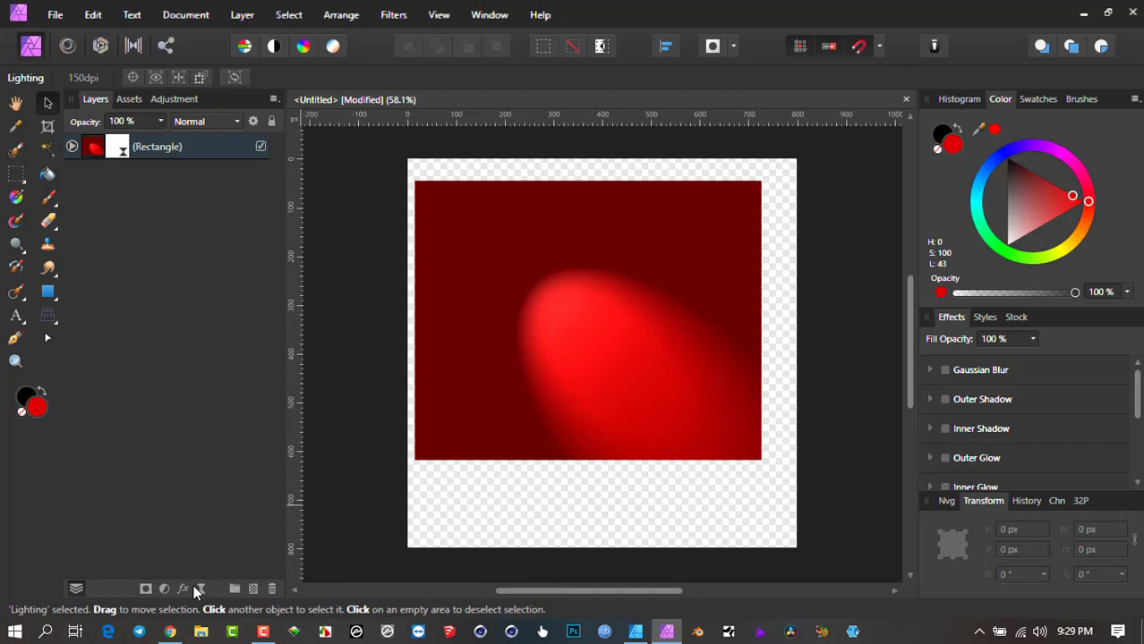
click(202, 586)
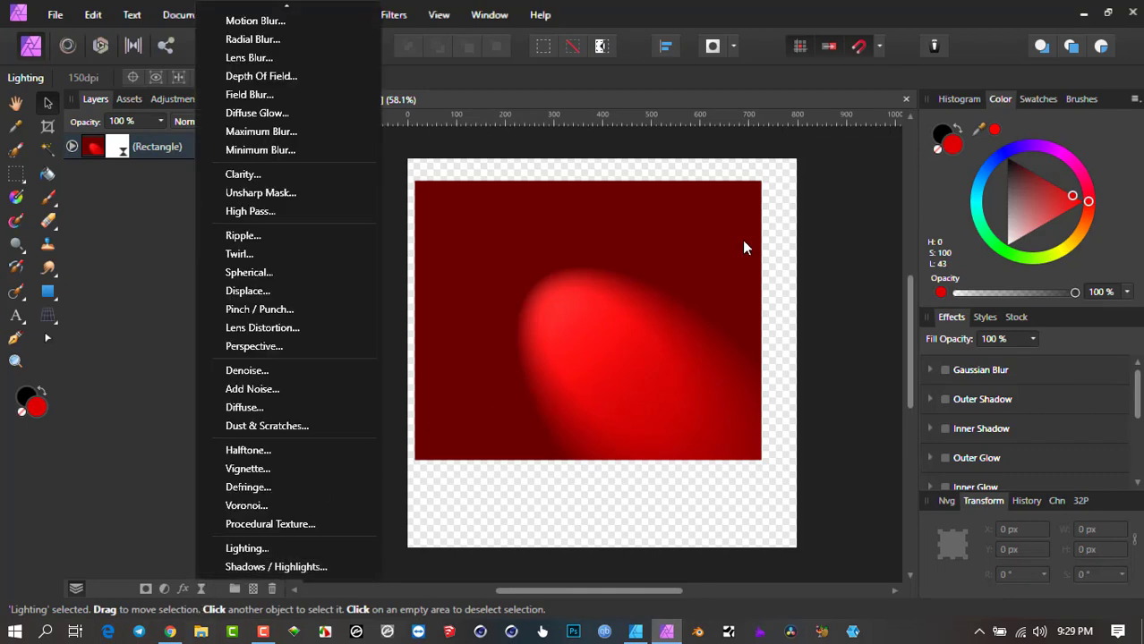
click(635, 631)
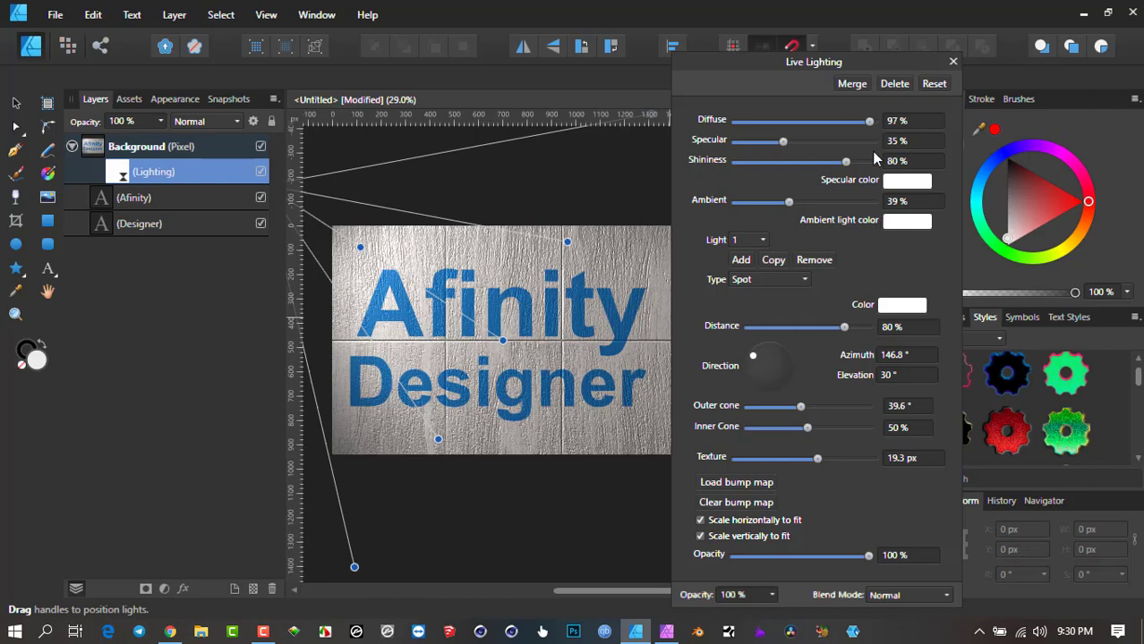
Close the Live Lighting settings and the lettering document without saving the changes.
click(952, 61)
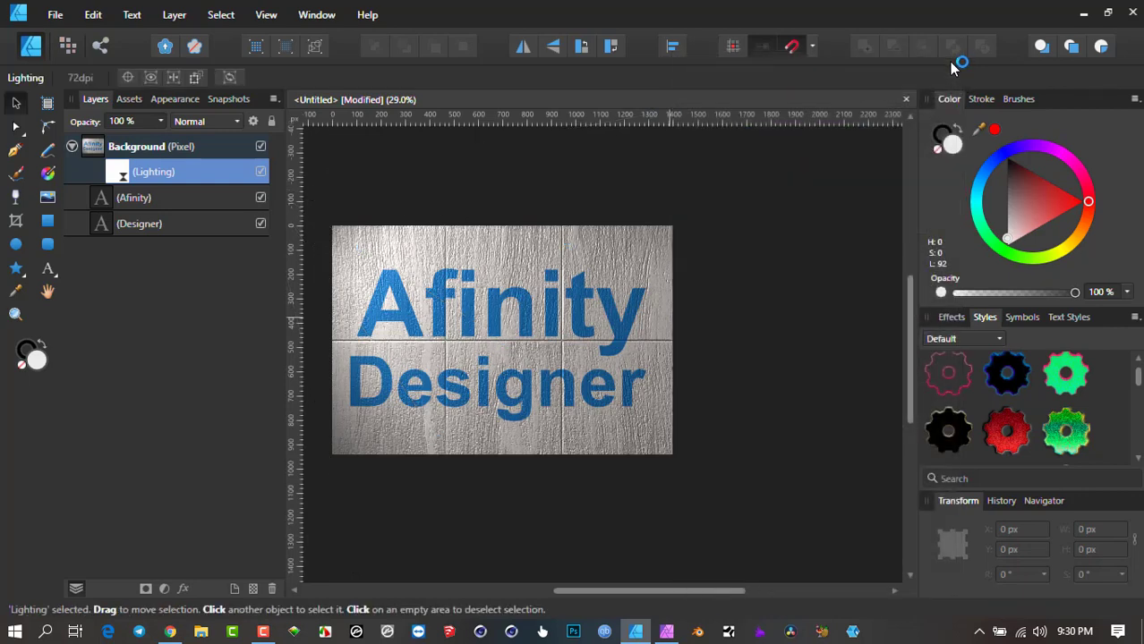
click(905, 100)
click(568, 333)
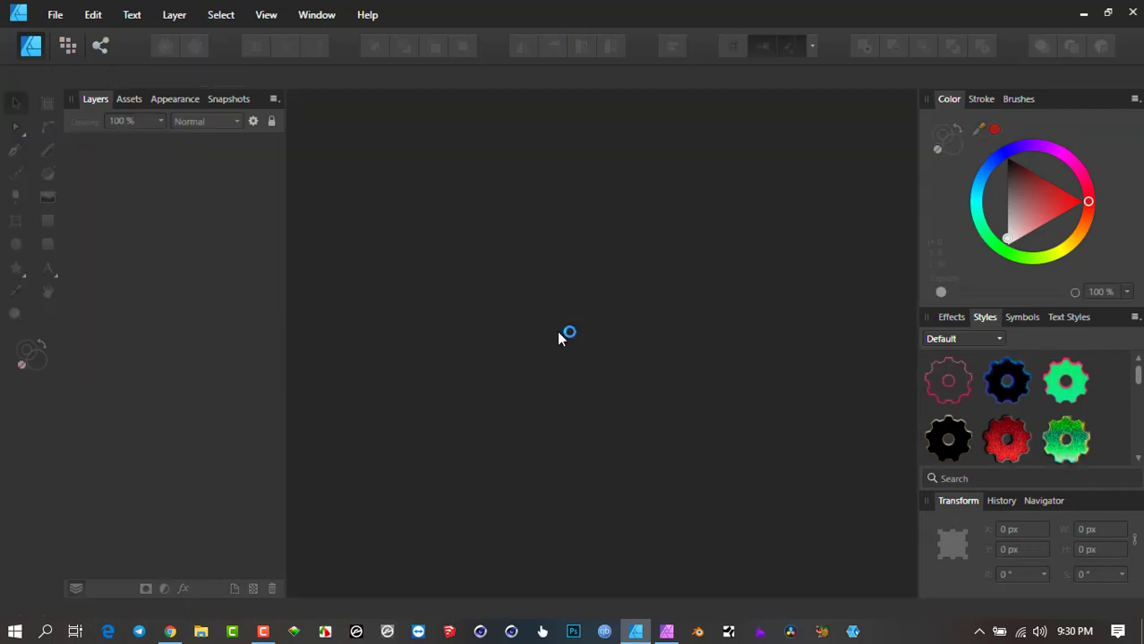
Open 1tile.jpg from the Pictures folder, unlock its Background layer and deselect it.
click(64, 16)
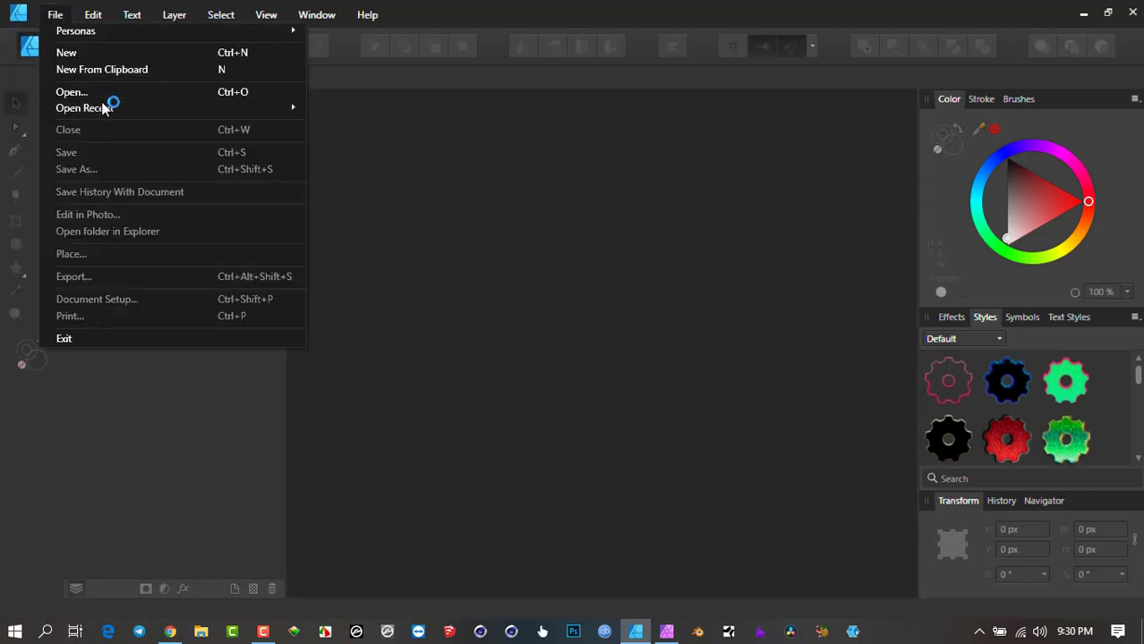
click(102, 89)
scroll(363, 228, down, 1)
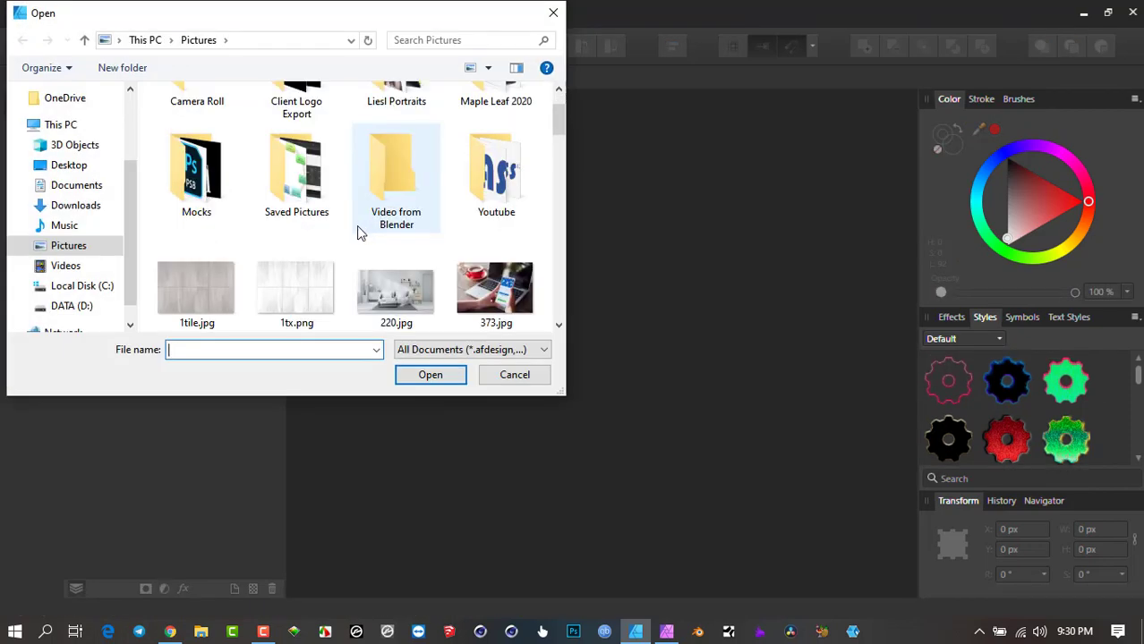
click(214, 280)
double_click(214, 278)
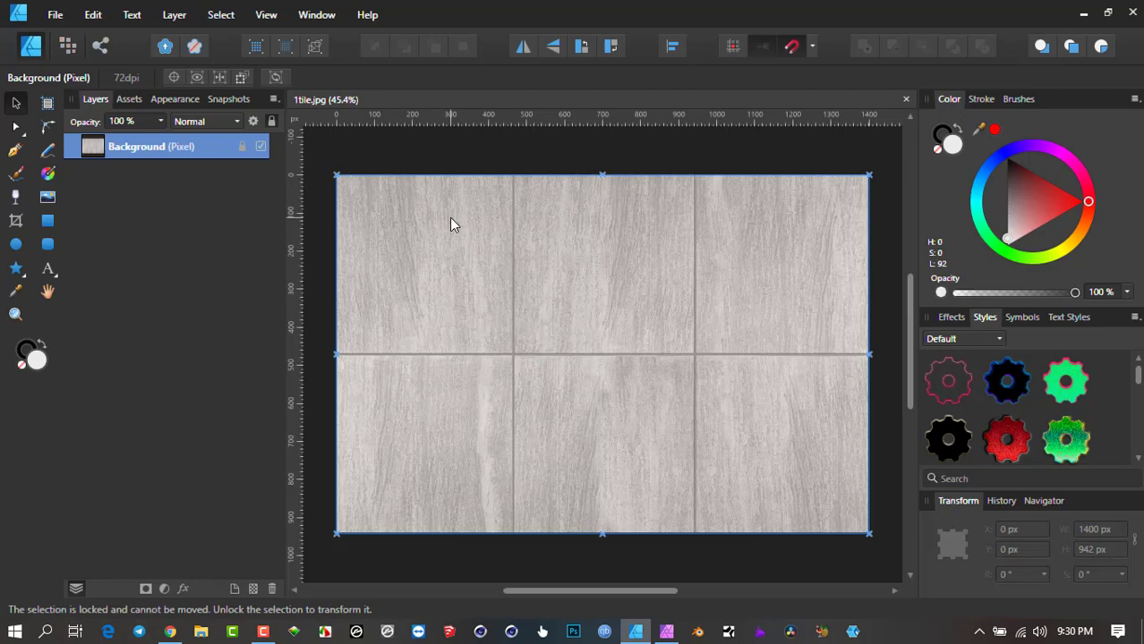
click(244, 147)
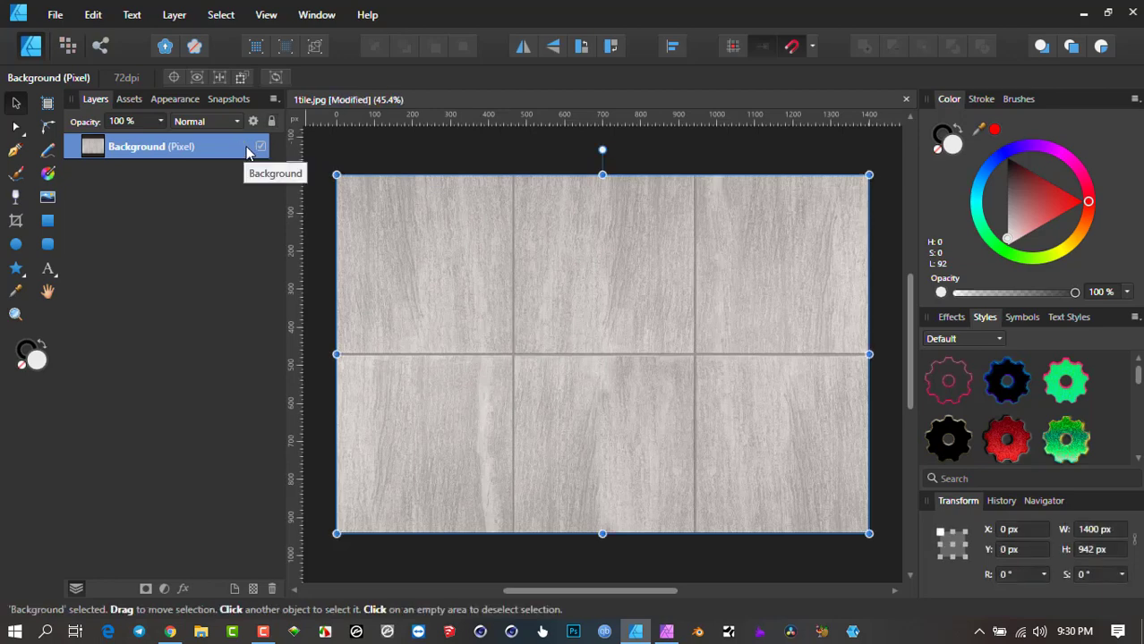
click(537, 149)
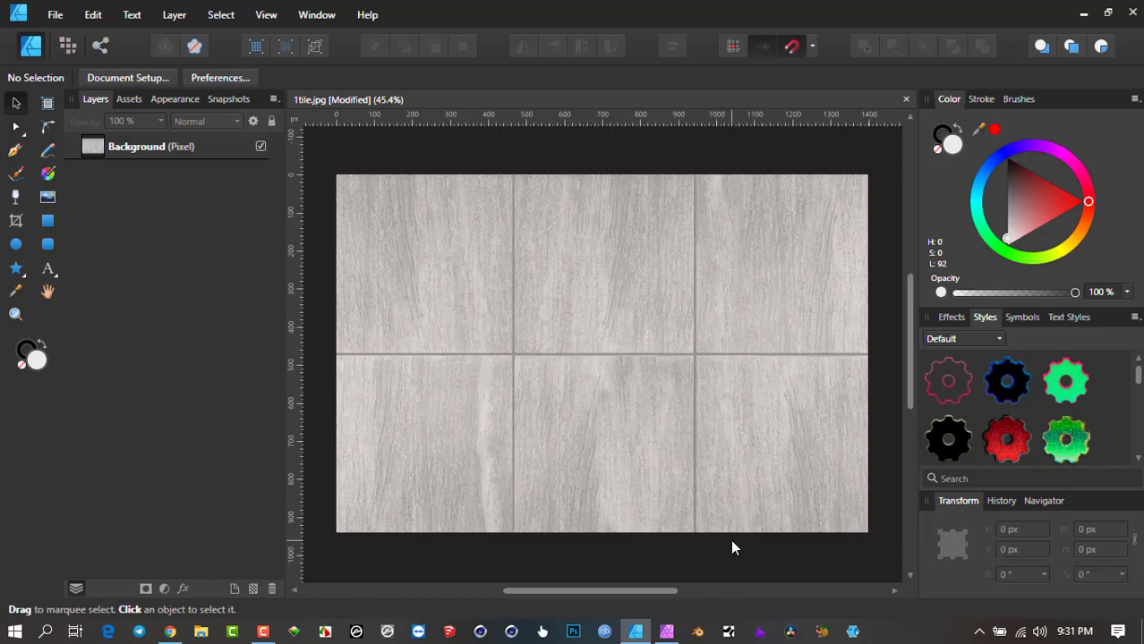
Switch to Affinity Photo and close the untitled red rectangle document without saving.
click(666, 631)
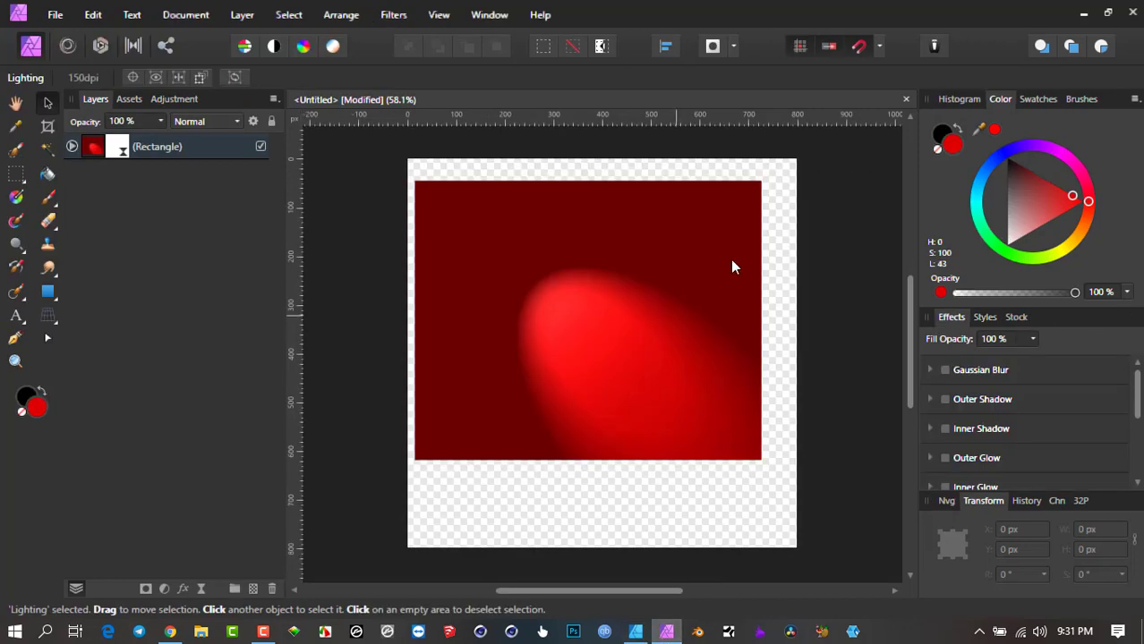
click(904, 101)
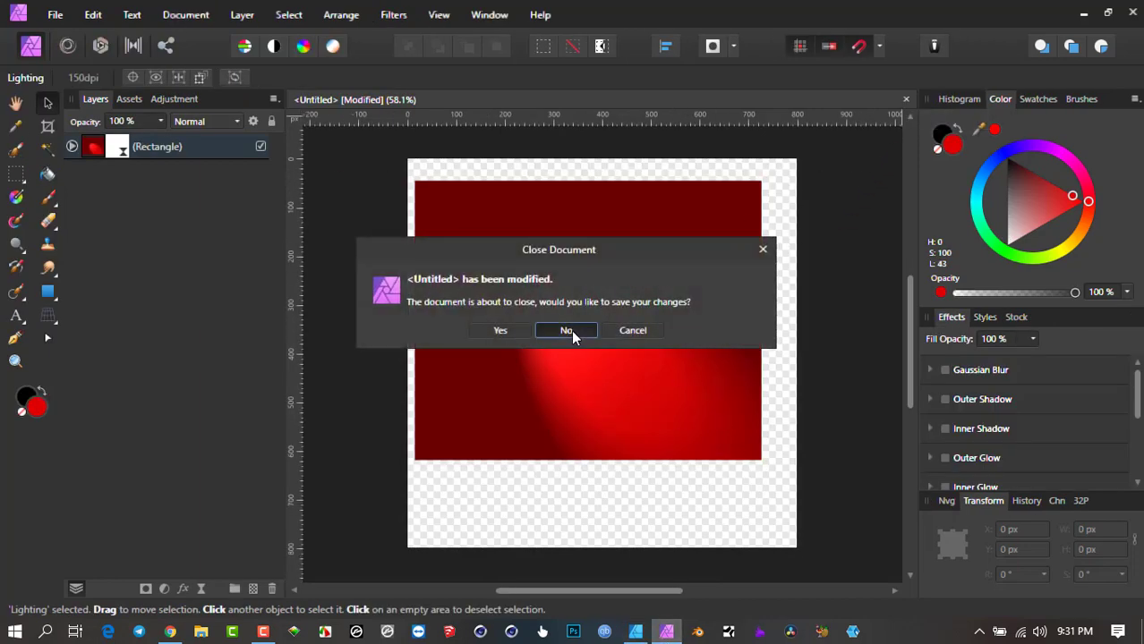
click(566, 329)
Open 1tile.jpg from the Pictures folder in Affinity Photo and unlock its Background layer.
click(56, 14)
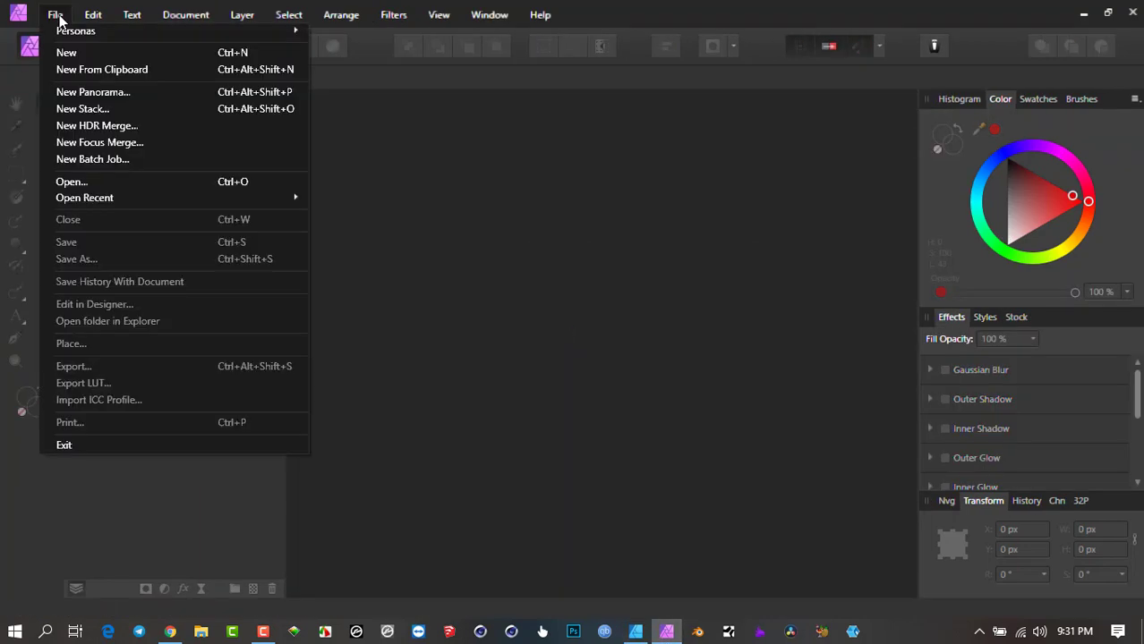
click(107, 178)
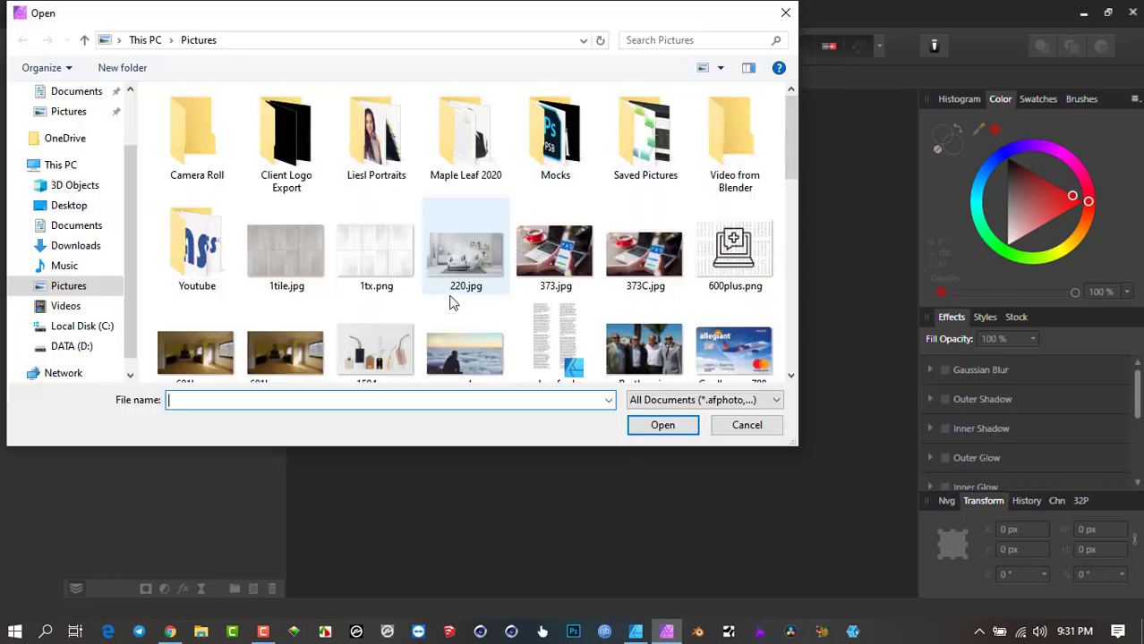
double_click(281, 254)
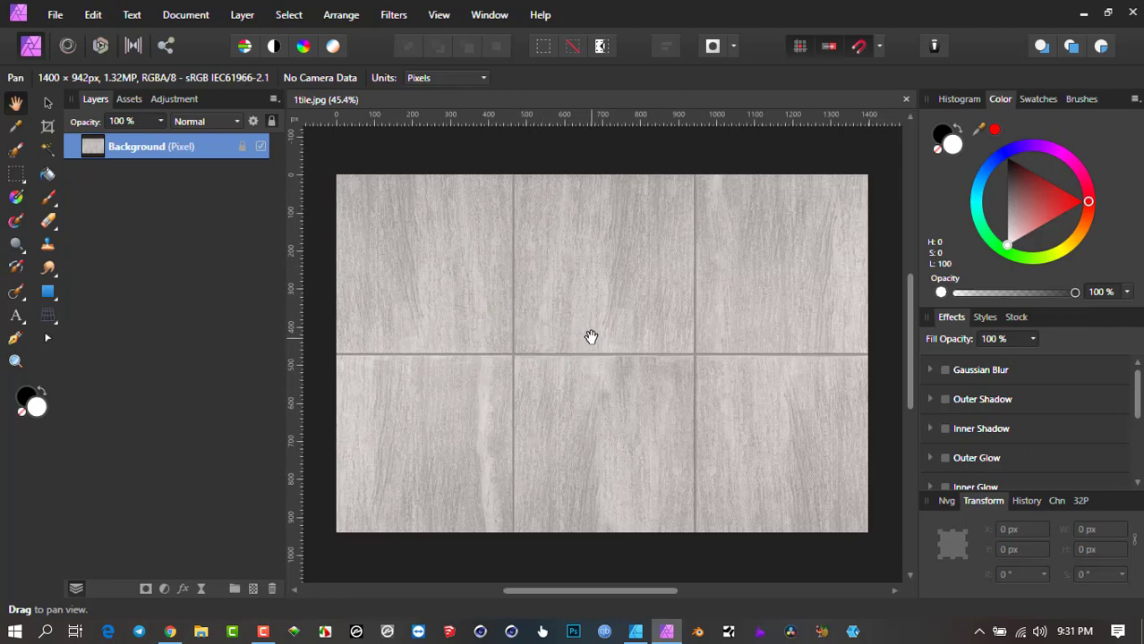
click(632, 633)
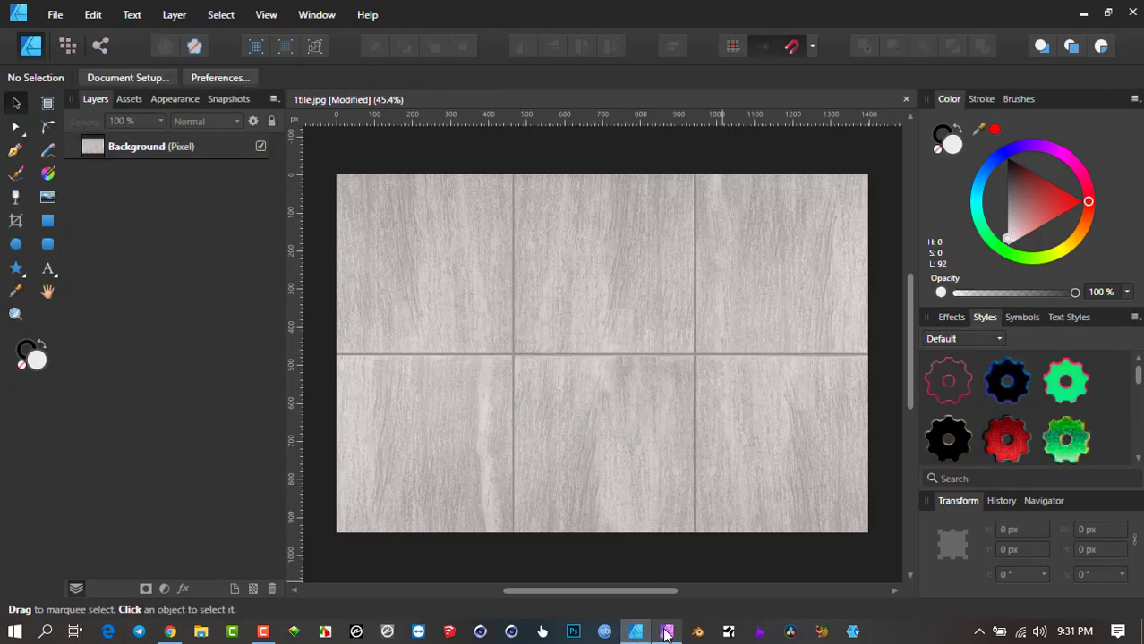
click(666, 631)
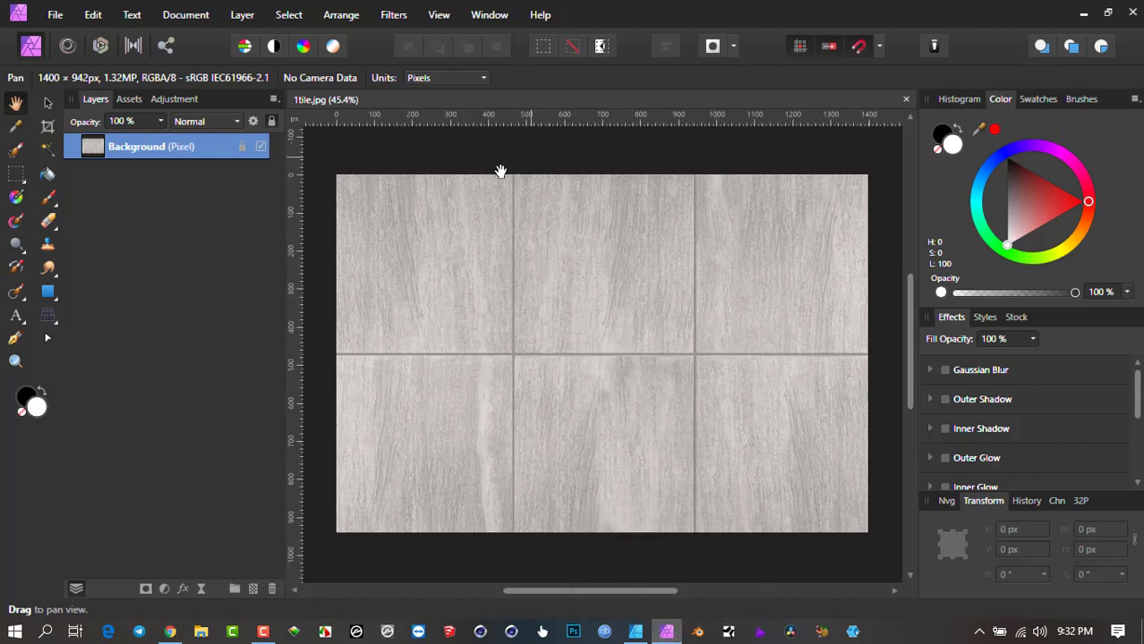
click(241, 147)
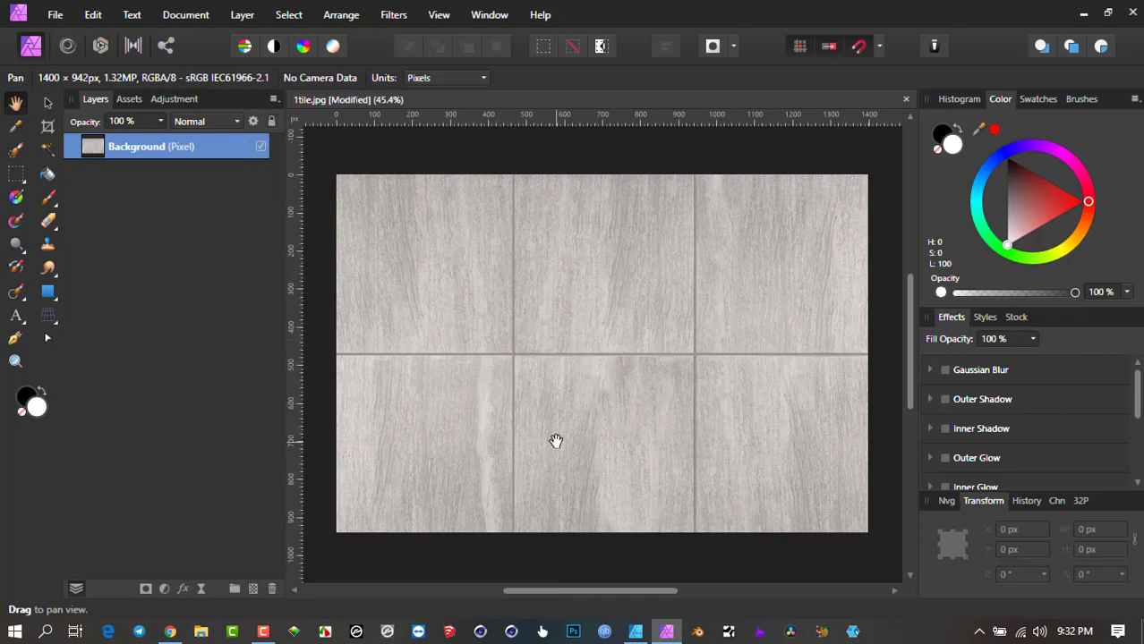
Desaturate the wood tile texture with an HSL adjustment at a saturation shift of -100%.
click(164, 590)
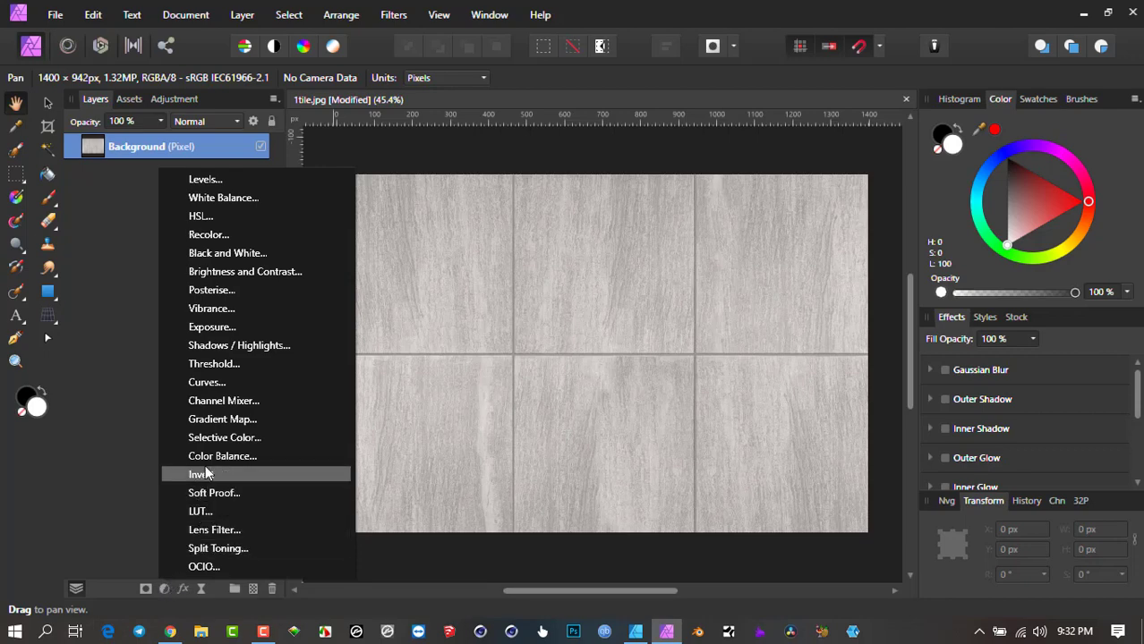
click(226, 216)
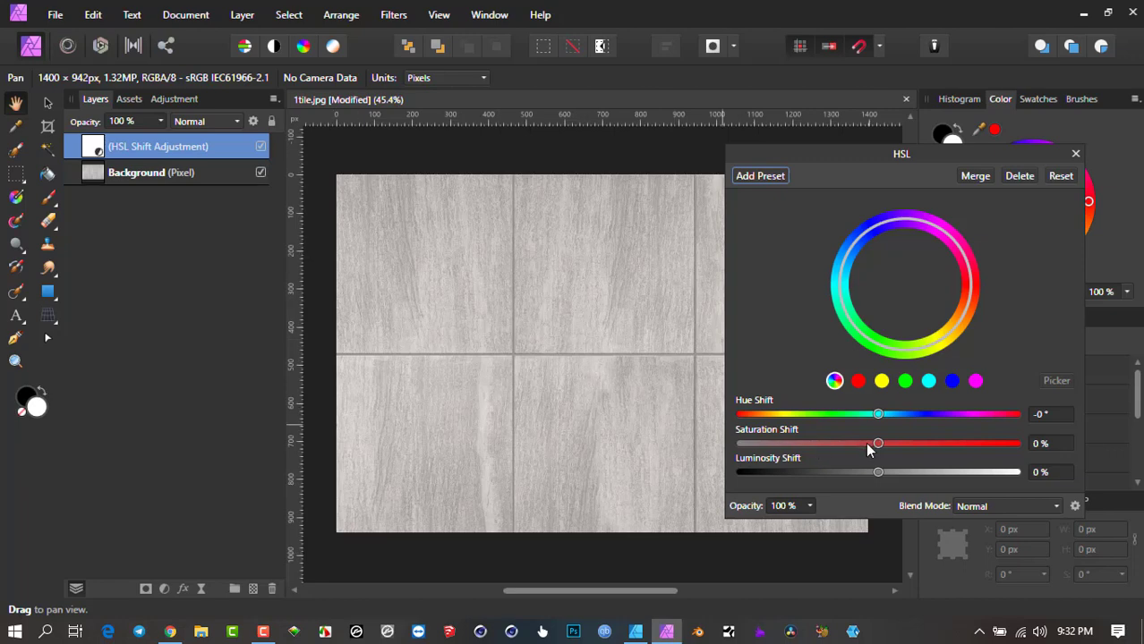
drag(879, 445, 539, 454)
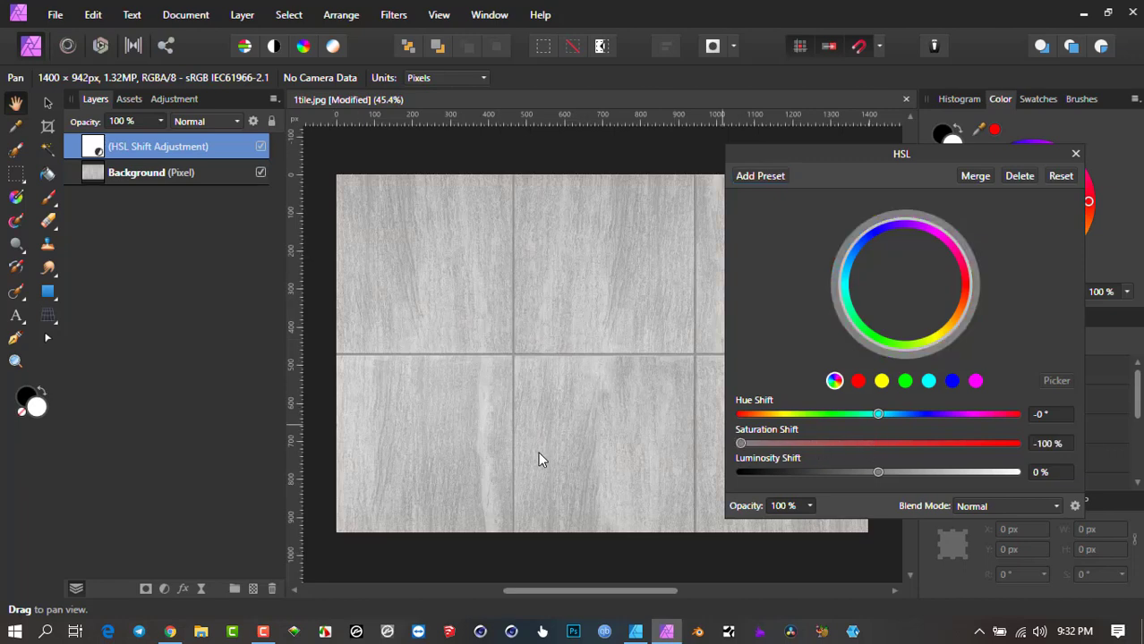
drag(742, 443, 775, 444)
drag(859, 443, 886, 445)
drag(873, 450, 689, 446)
click(1075, 155)
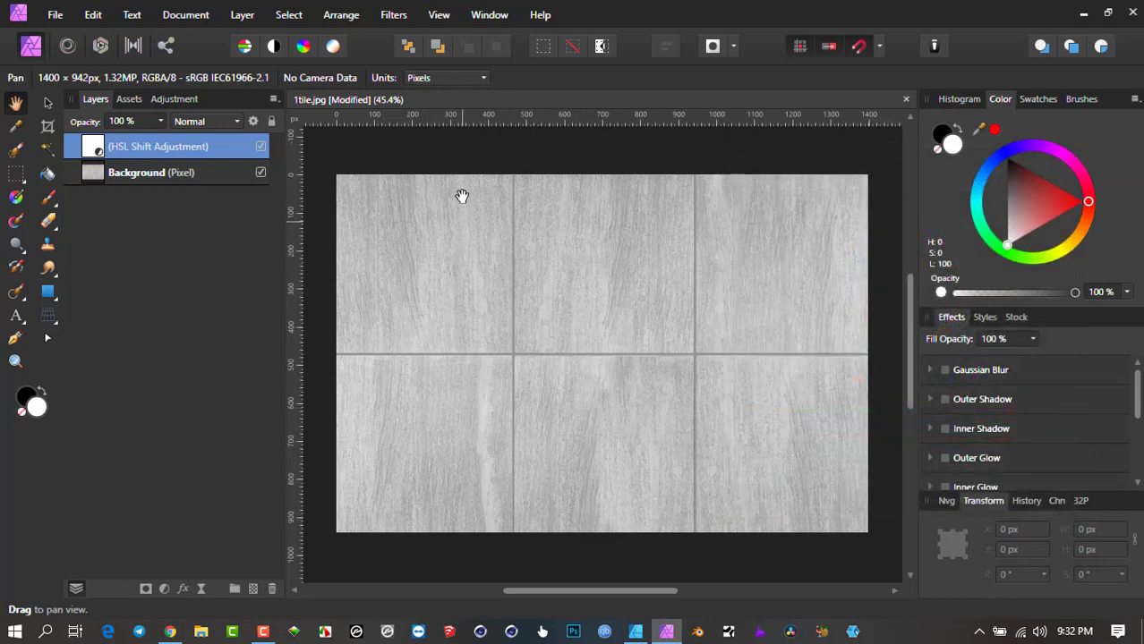
Add a Levels adjustment above the HSL adjustment, keeping the black level at 0% and setting the white level to 75%.
mouse_move(505, 186)
mouse_down()
mouse_move(511, 234)
mouse_move(499, 196)
mouse_up()
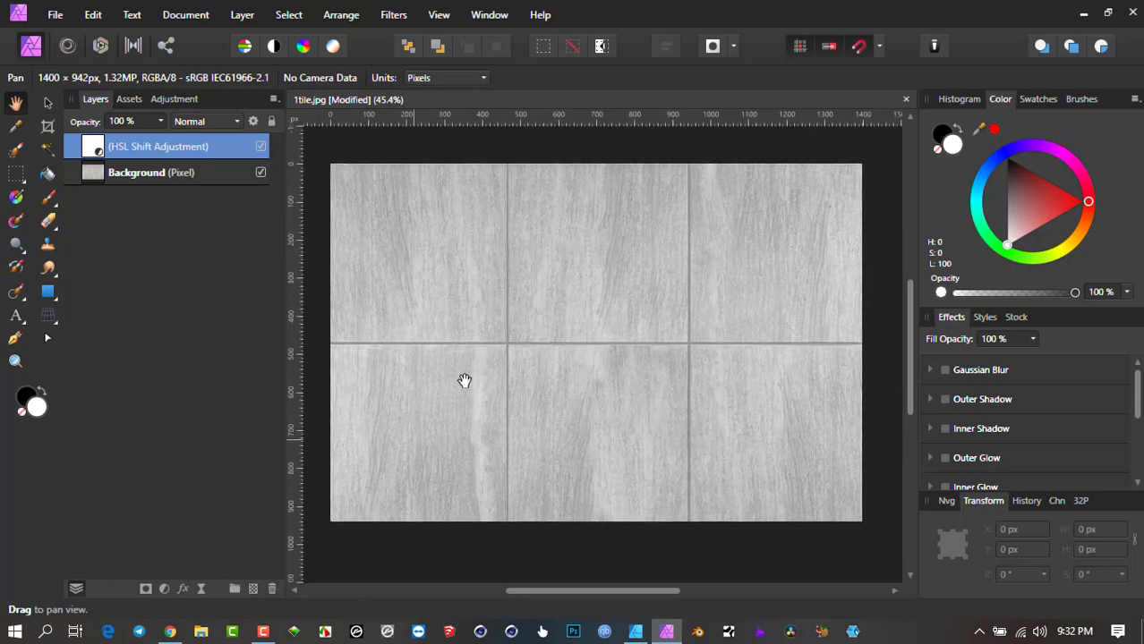
click(164, 589)
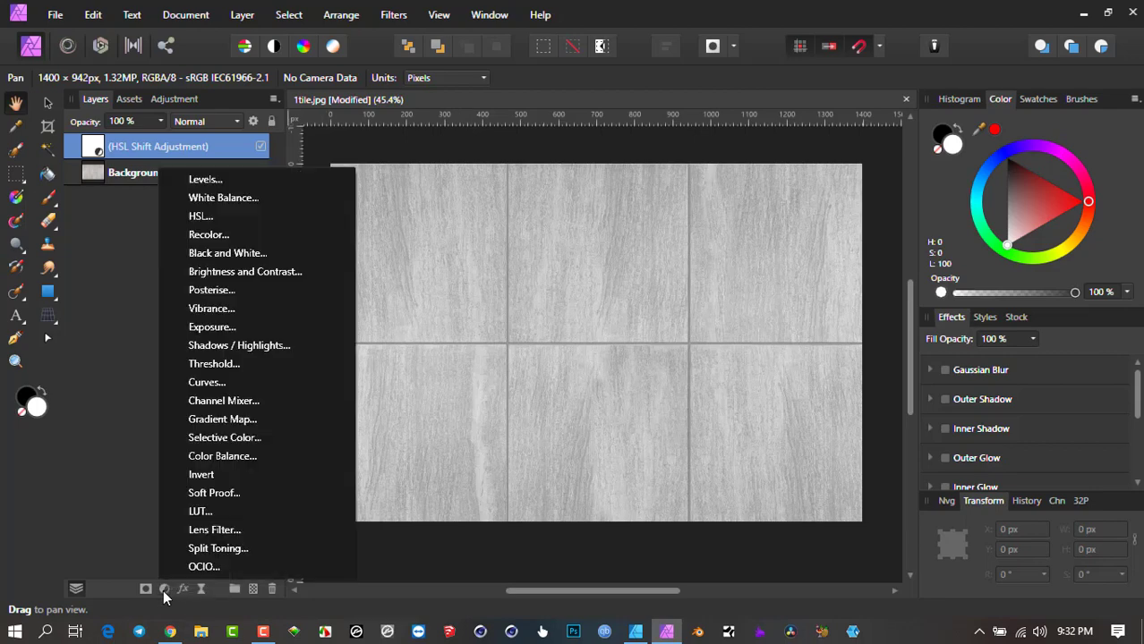
click(217, 183)
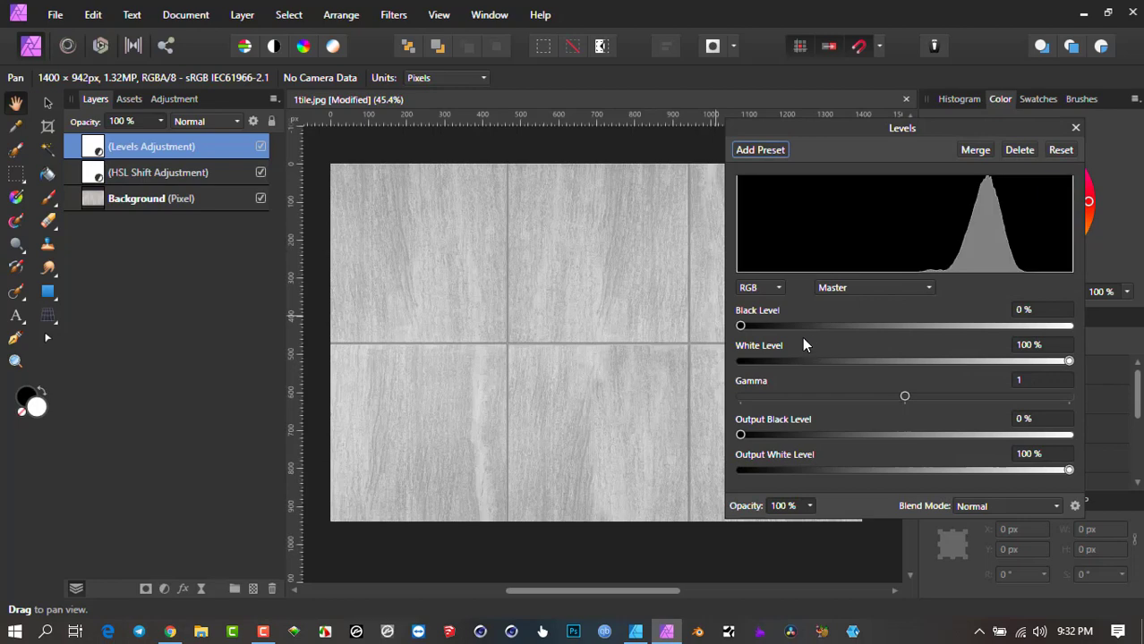
mouse_move(742, 326)
mouse_down()
mouse_move(853, 331)
mouse_move(697, 330)
mouse_up()
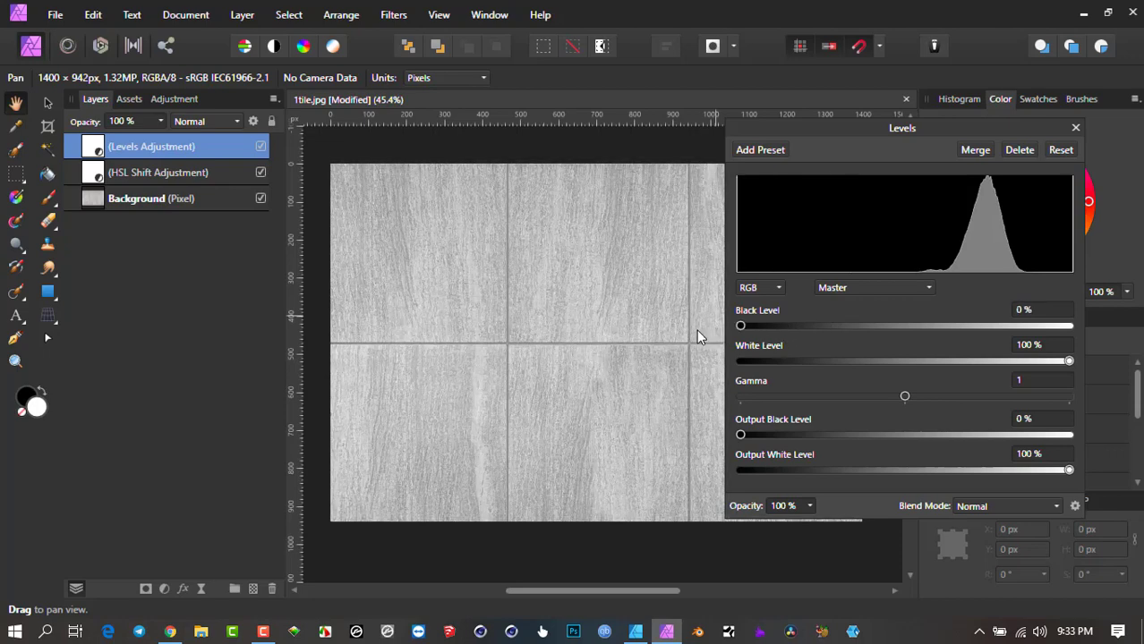
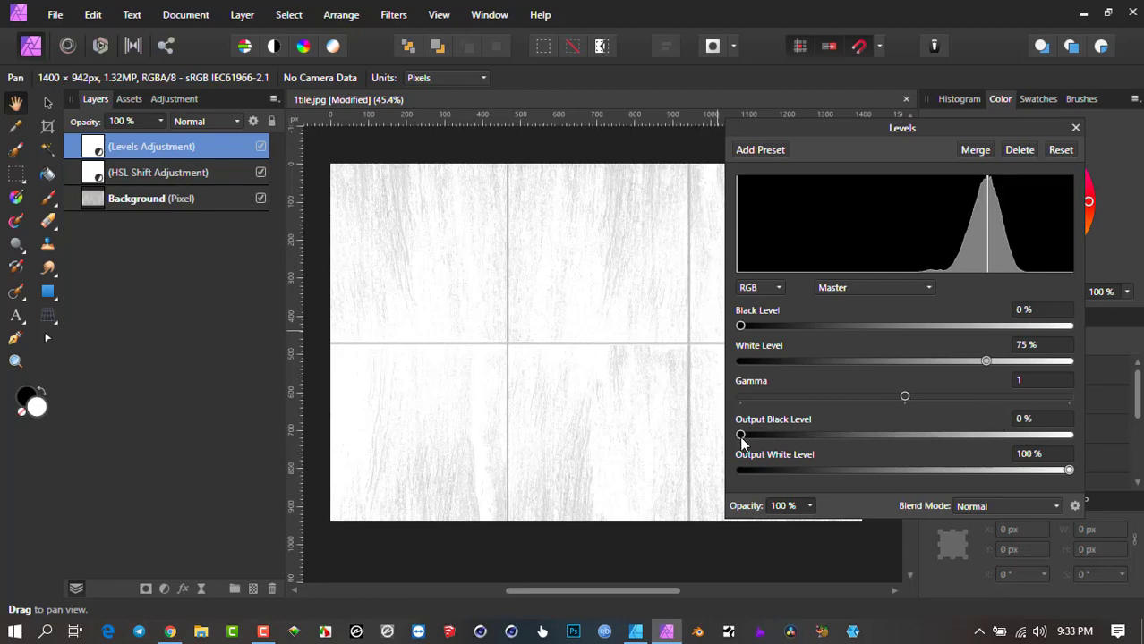
Try raising the output black level, undo that change, and lower the output white level to 74%.
drag(740, 435, 861, 435)
key(ctrl+z)
drag(1051, 476, 986, 470)
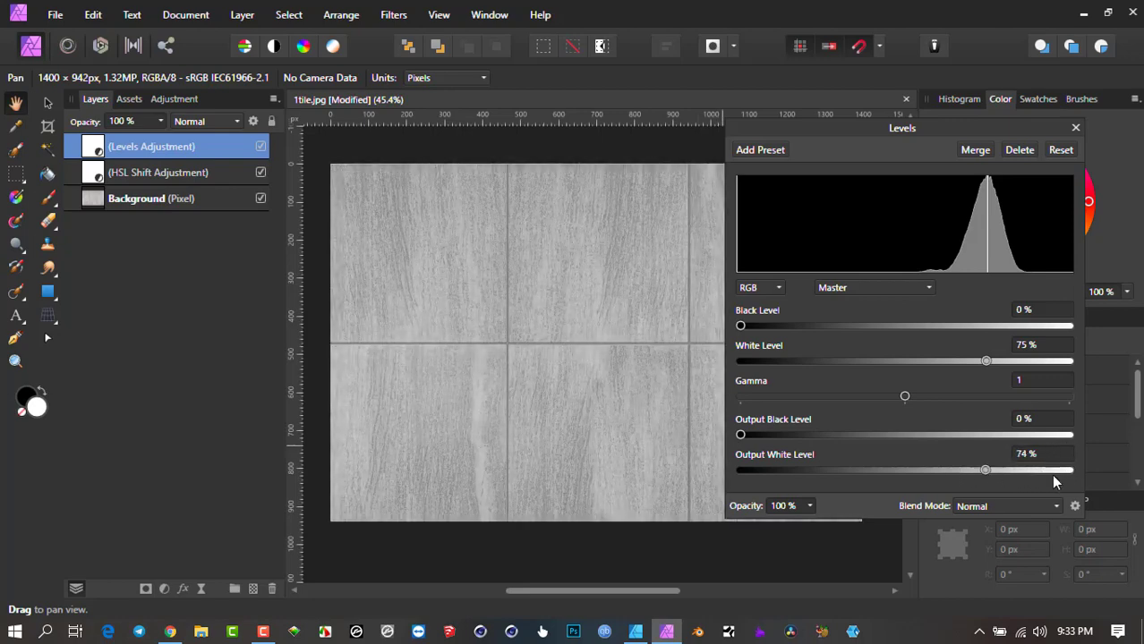
Undo the output white level change and set the Levels adjustment to a 15% black level and 72% white level.
key(ctrl+z)
drag(741, 326, 791, 327)
drag(984, 360, 969, 359)
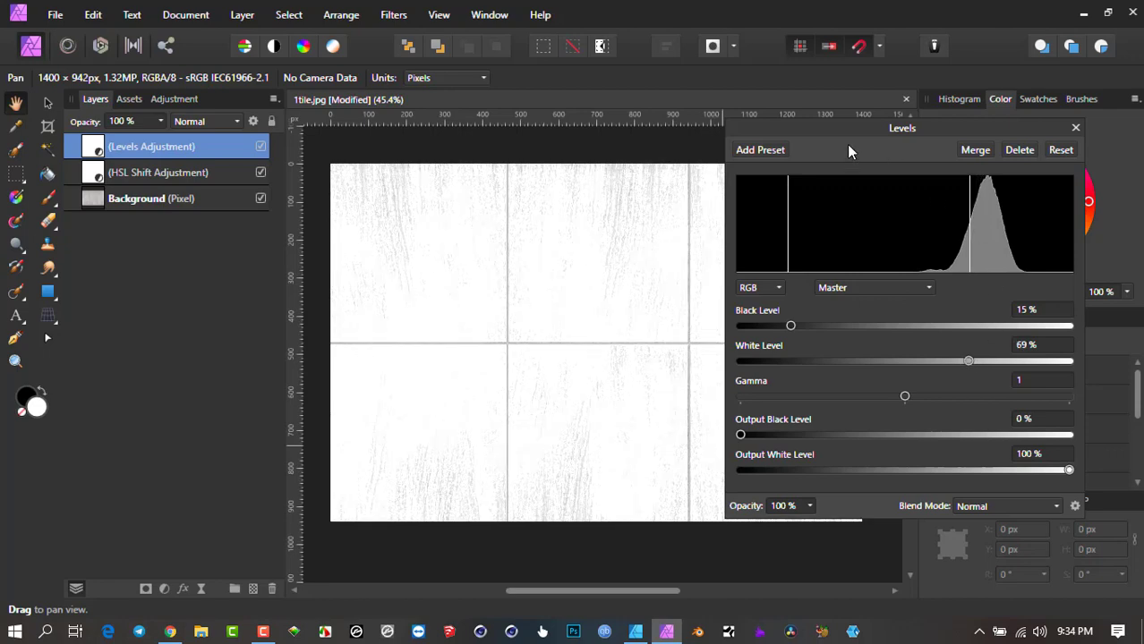
drag(841, 132, 904, 156)
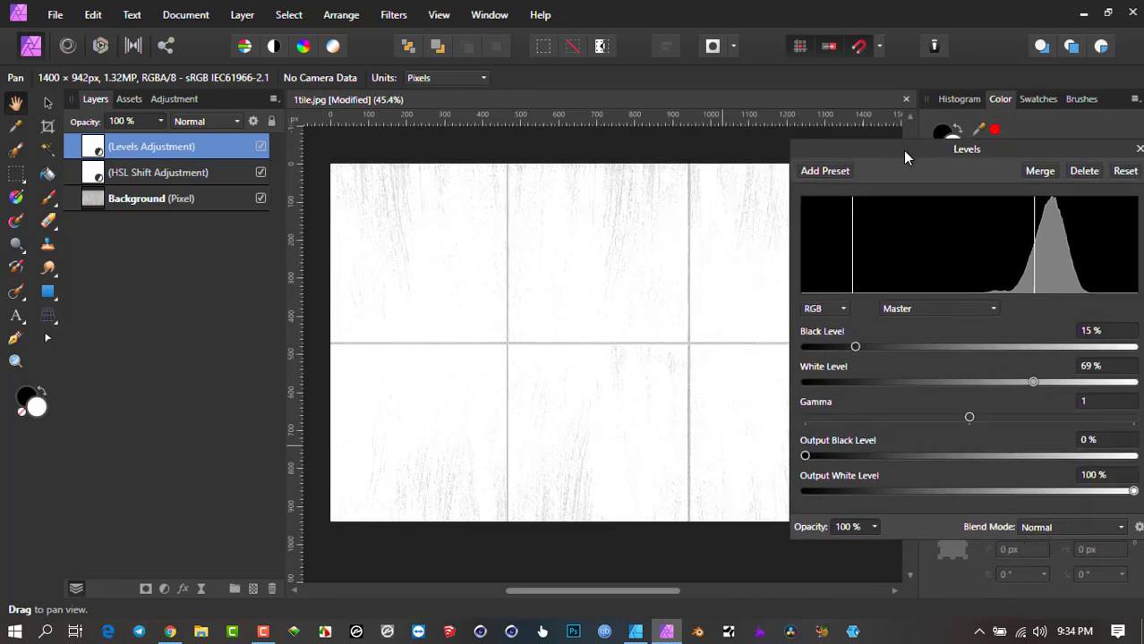
drag(1034, 382, 1040, 379)
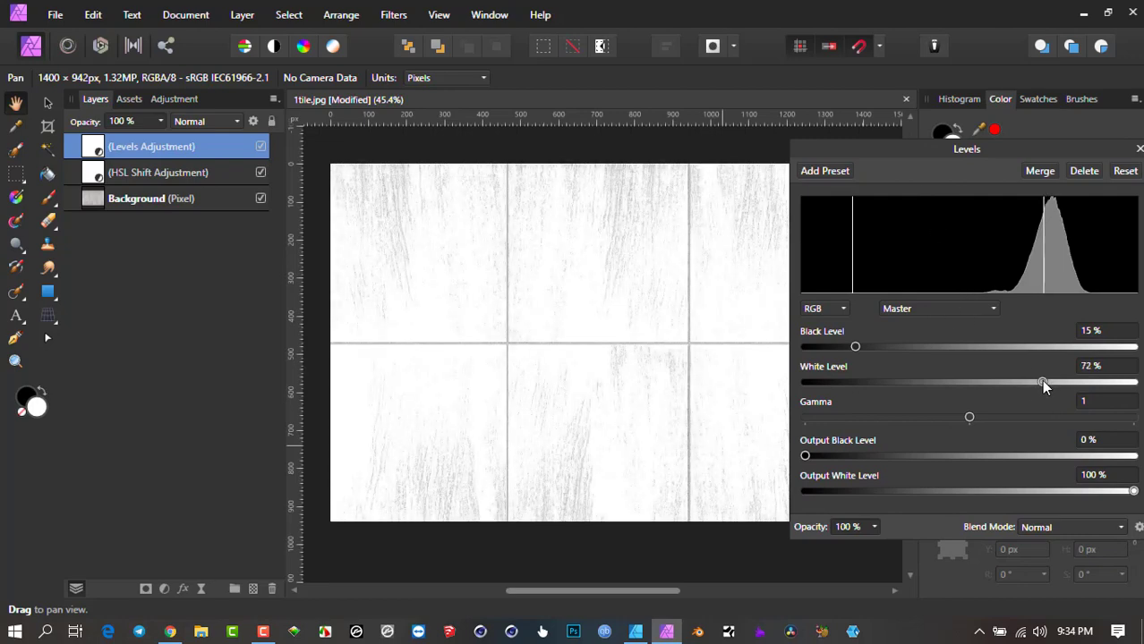
drag(1020, 150, 927, 151)
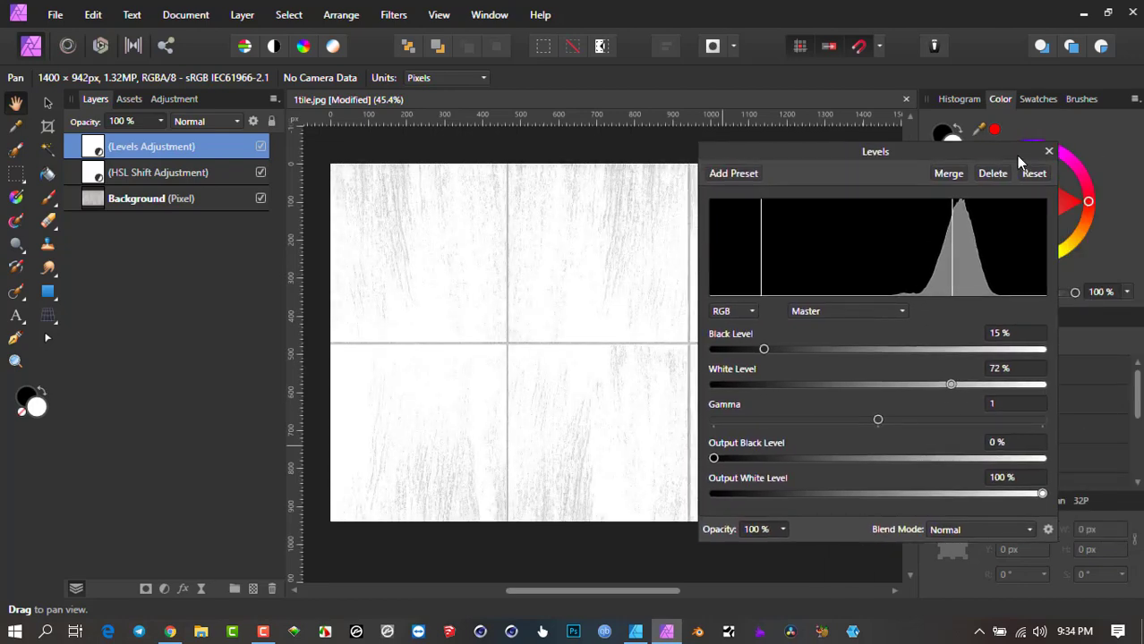
click(1046, 149)
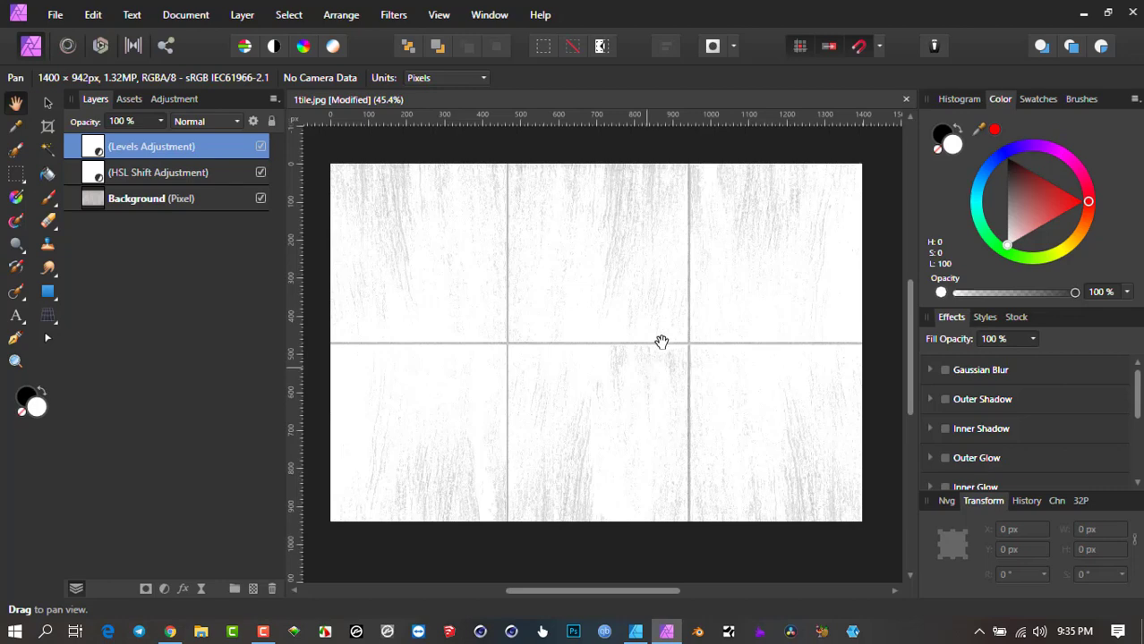
Merge the visible layers into a new pixel layer and delete the Levels, HSL and Background layers beneath it.
shift+click(205, 200)
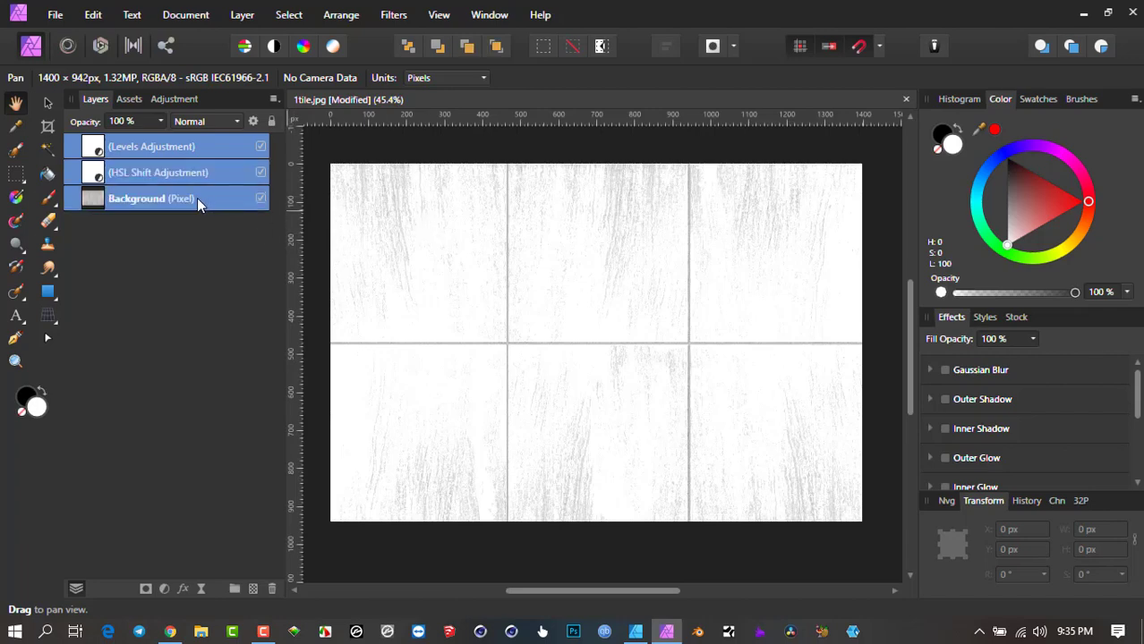
right_click(197, 198)
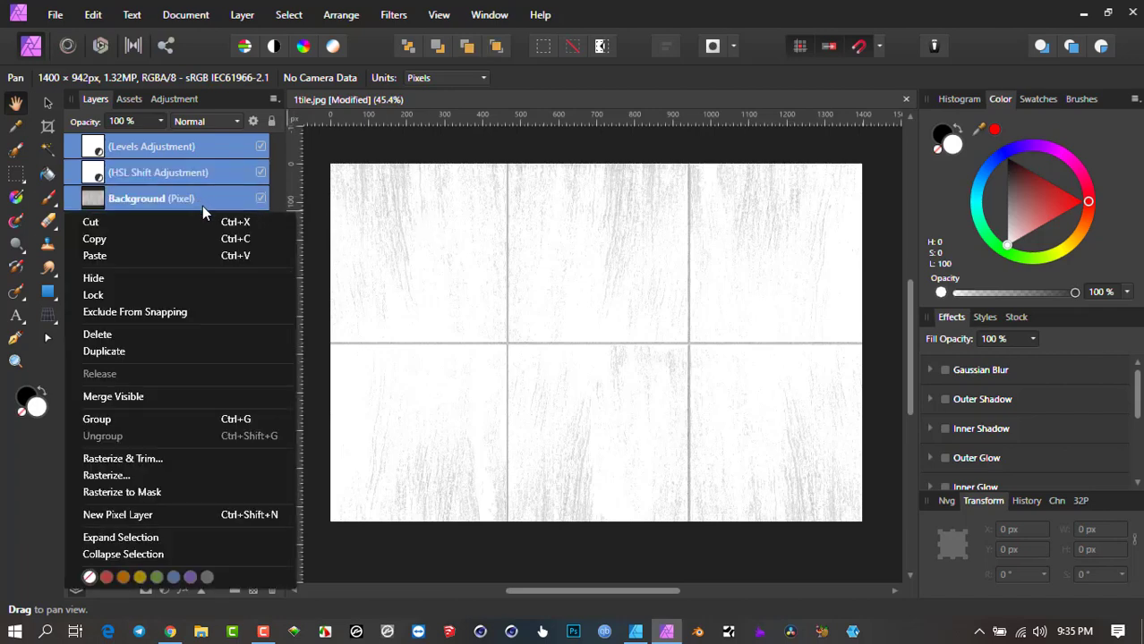
click(231, 390)
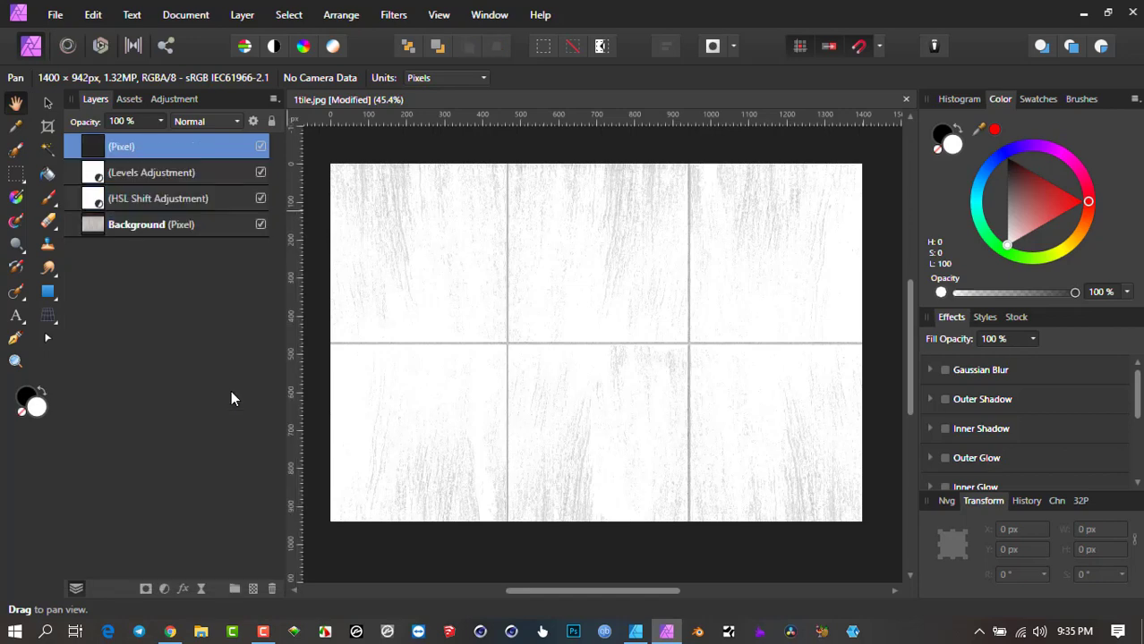
click(226, 169)
shift+click(203, 225)
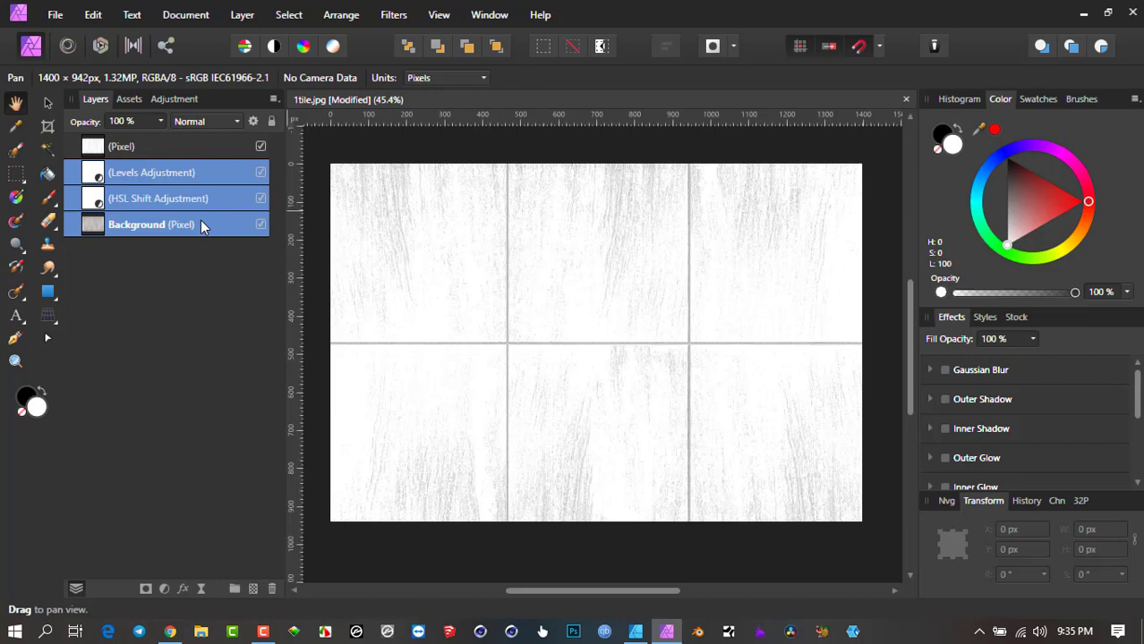
key(Delete)
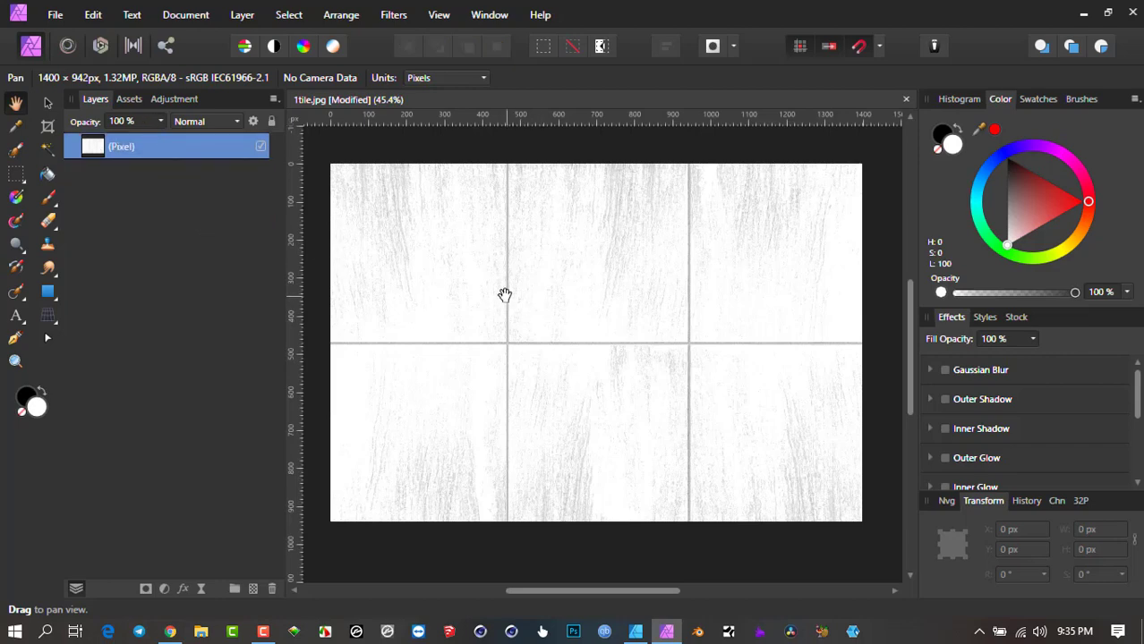
Export the whole document as a 1400 x 942 px PNG named 3Blend in the Pictures folder.
click(55, 14)
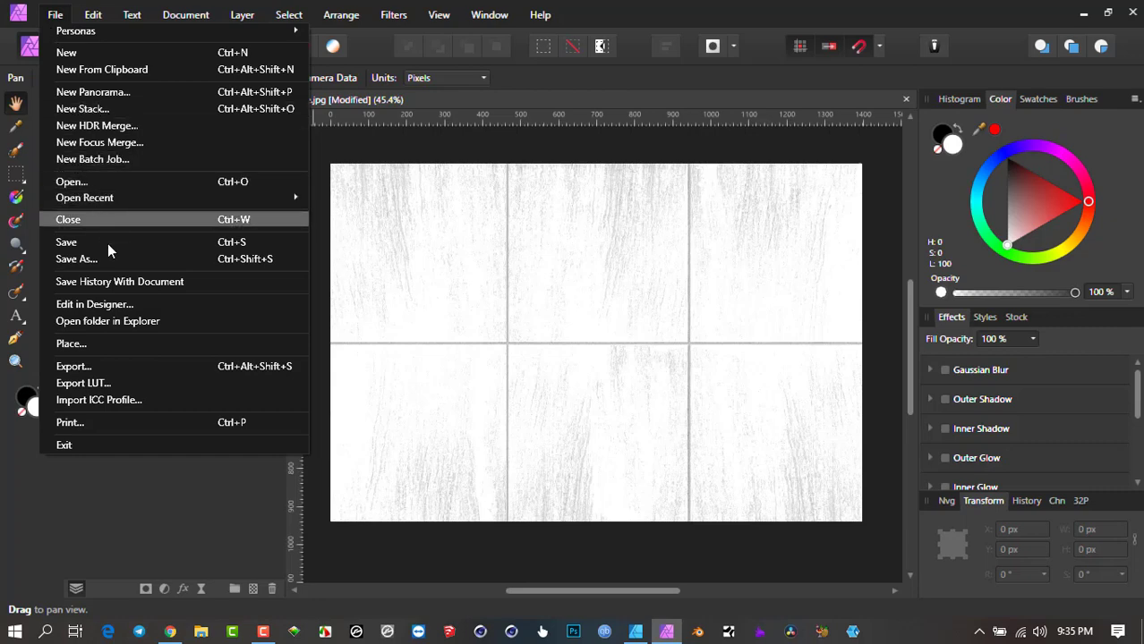
click(120, 367)
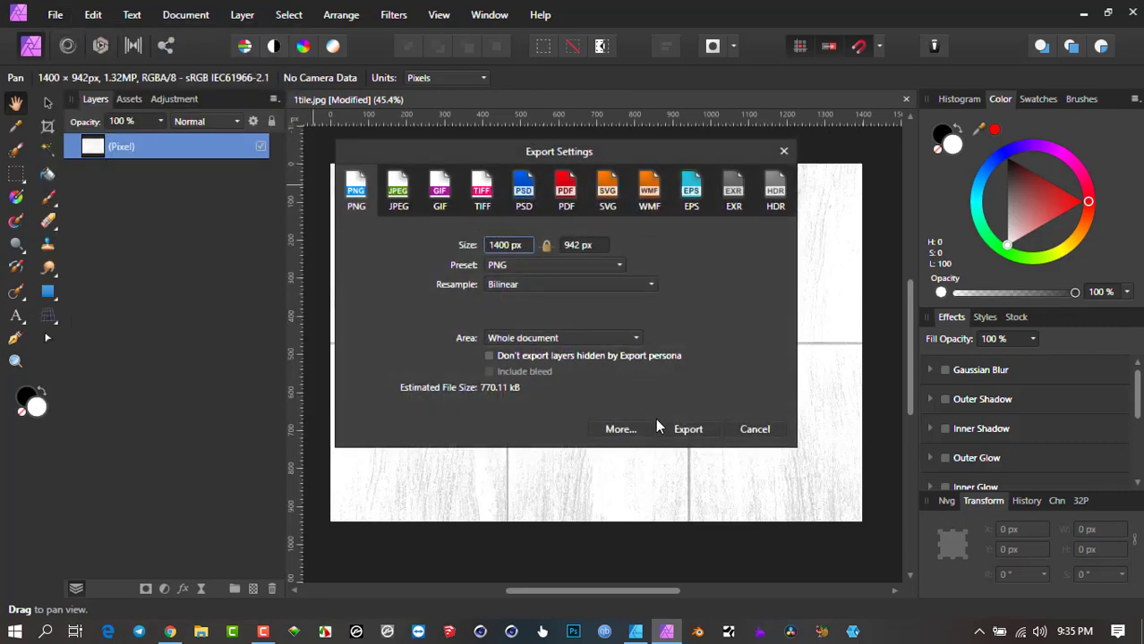
click(702, 431)
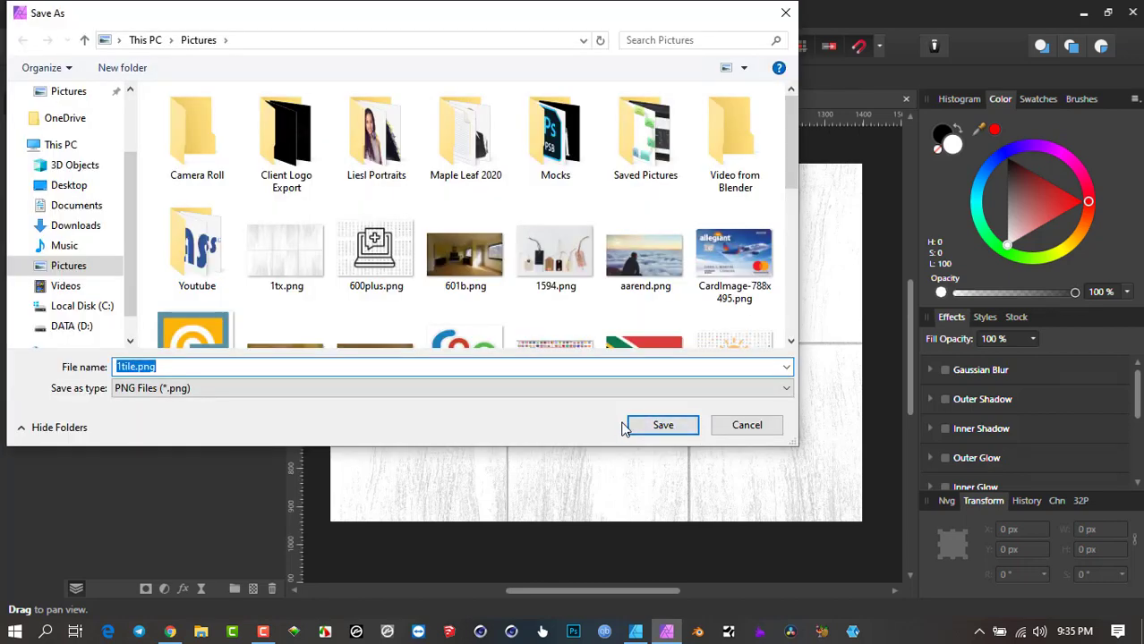
text(3B)
text(lend)
key(Return)
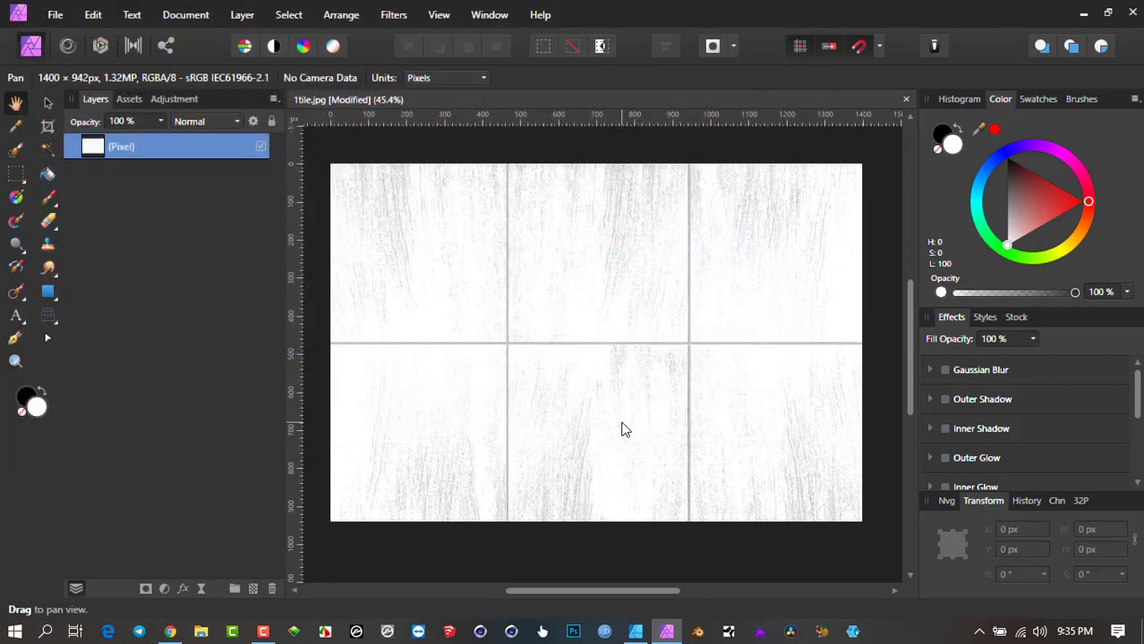
Switch to Affinity Designer and send its original 1tile.jpg document to Affinity Photo for editing.
click(636, 632)
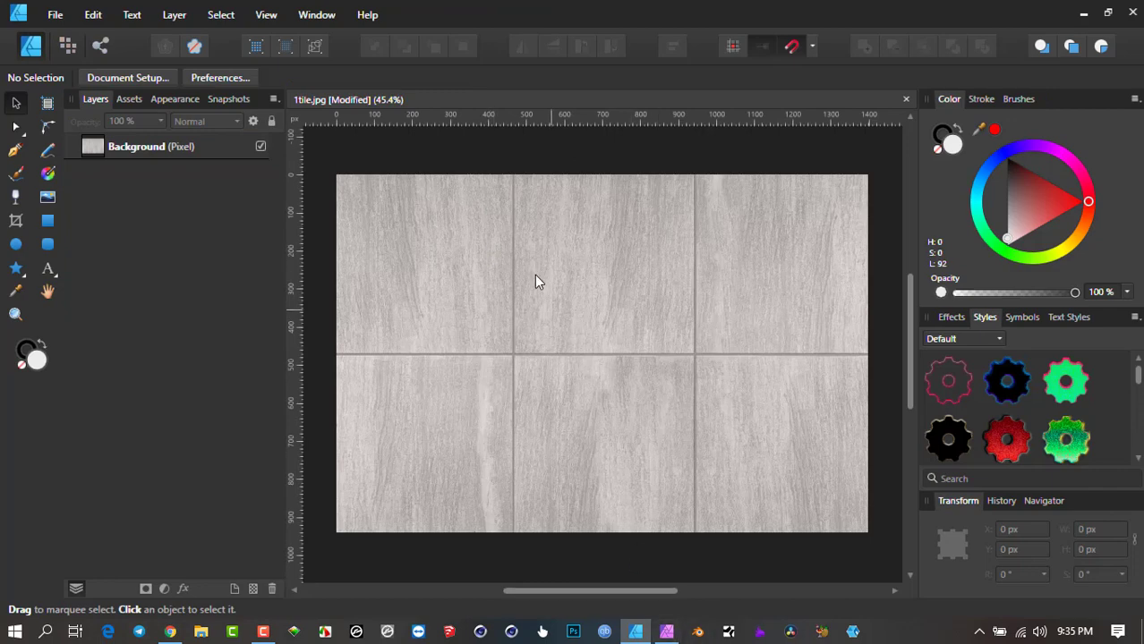
scroll(522, 237, down, 1)
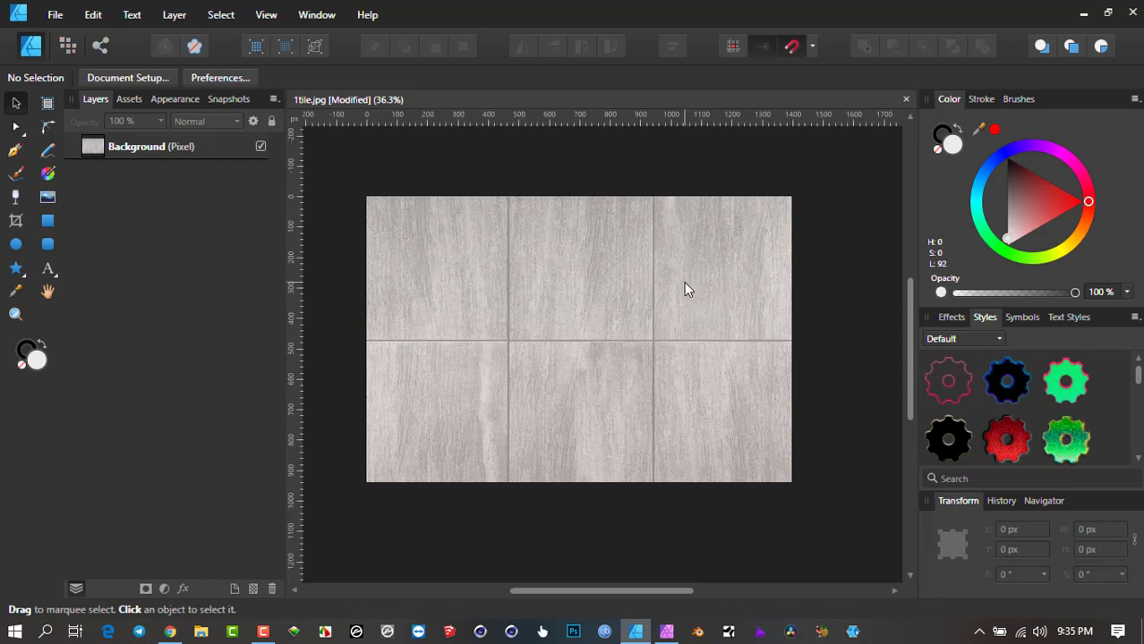
click(58, 16)
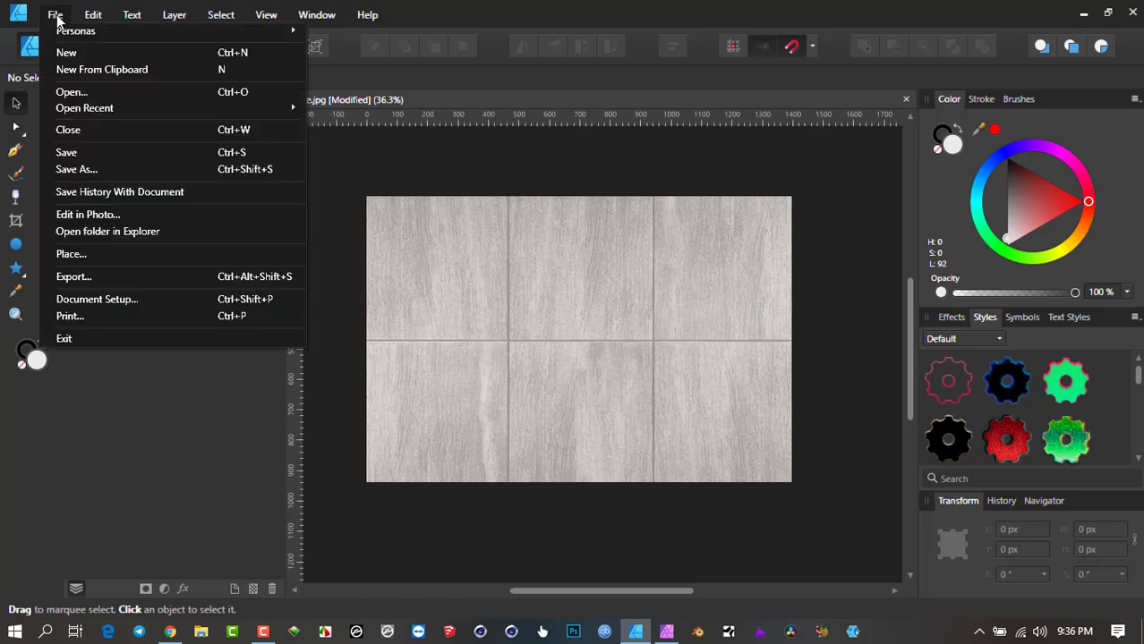
click(104, 216)
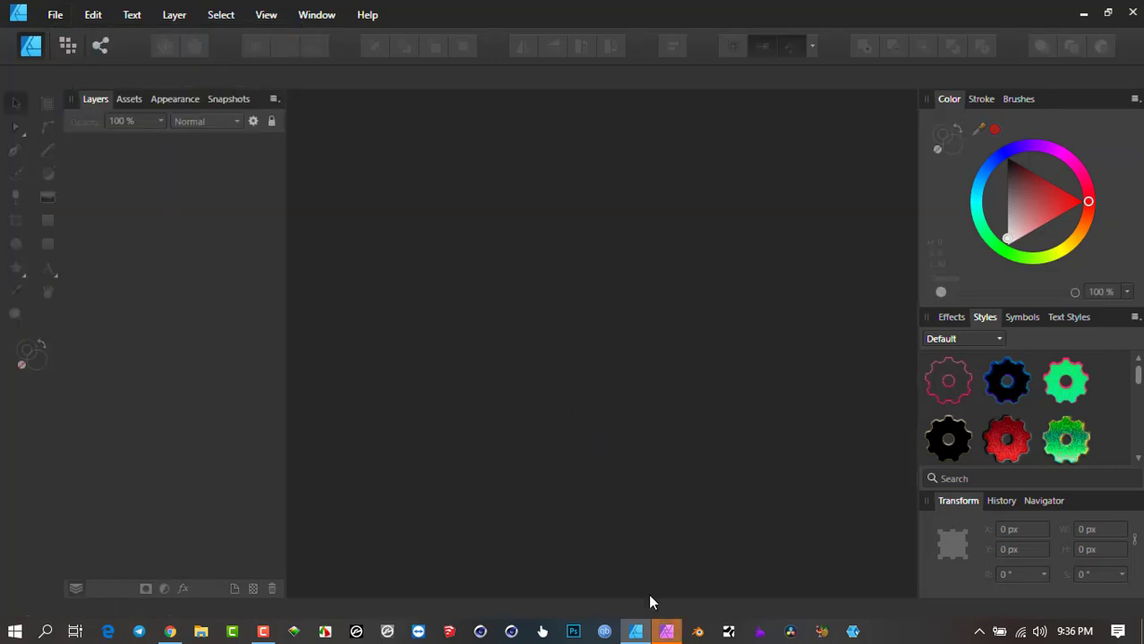
click(667, 632)
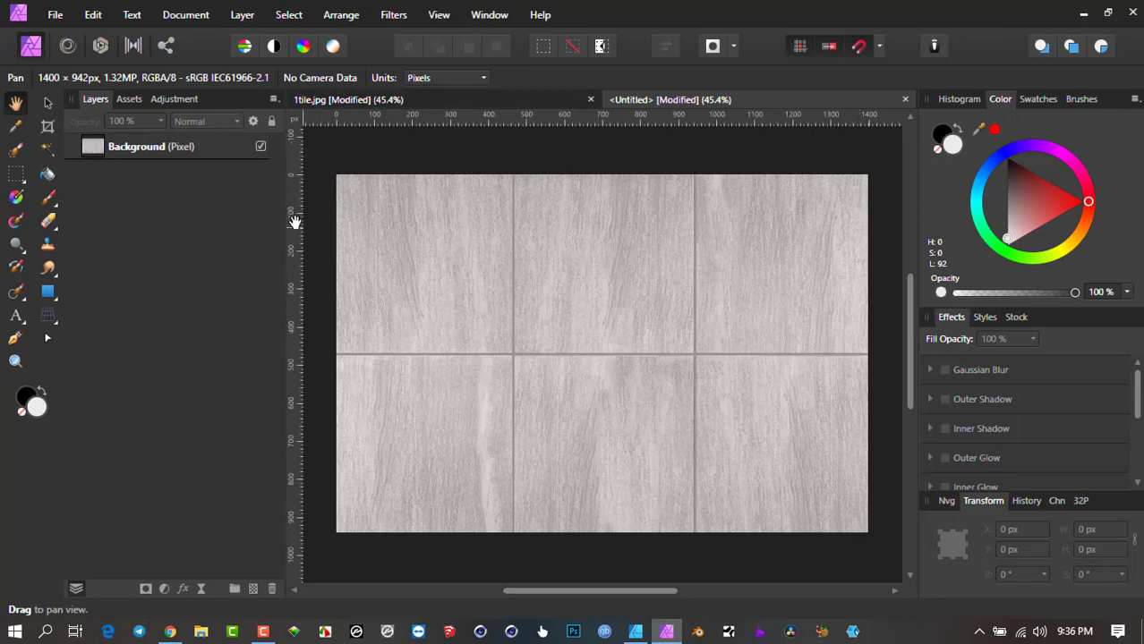
Add a live Lighting filter above the Background layer, keeping the default spot light settings.
click(201, 589)
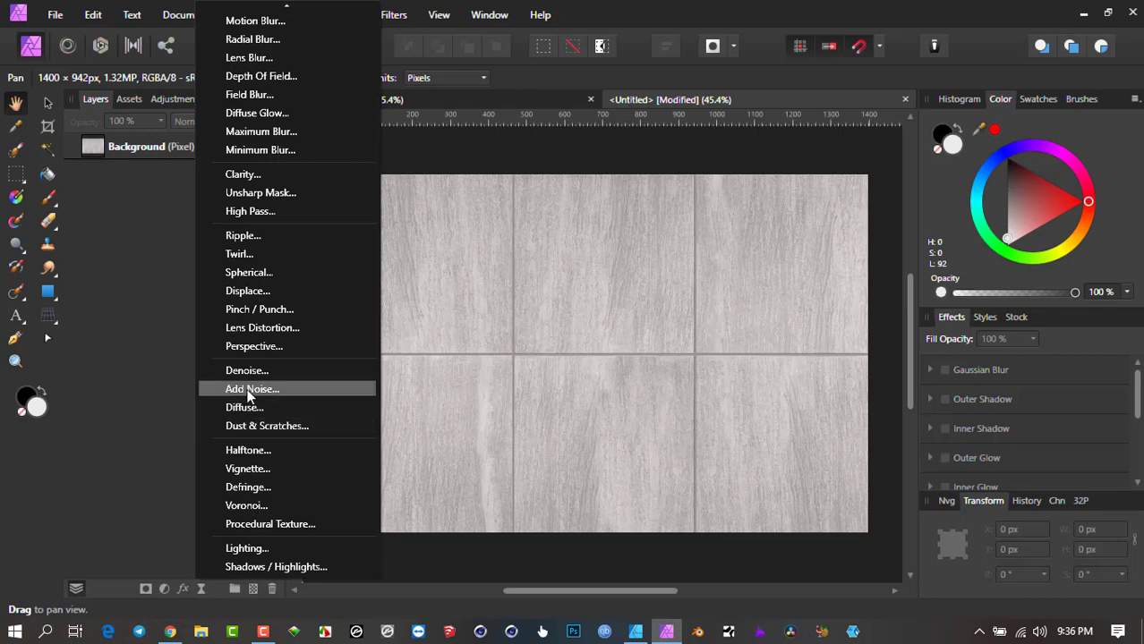
click(264, 549)
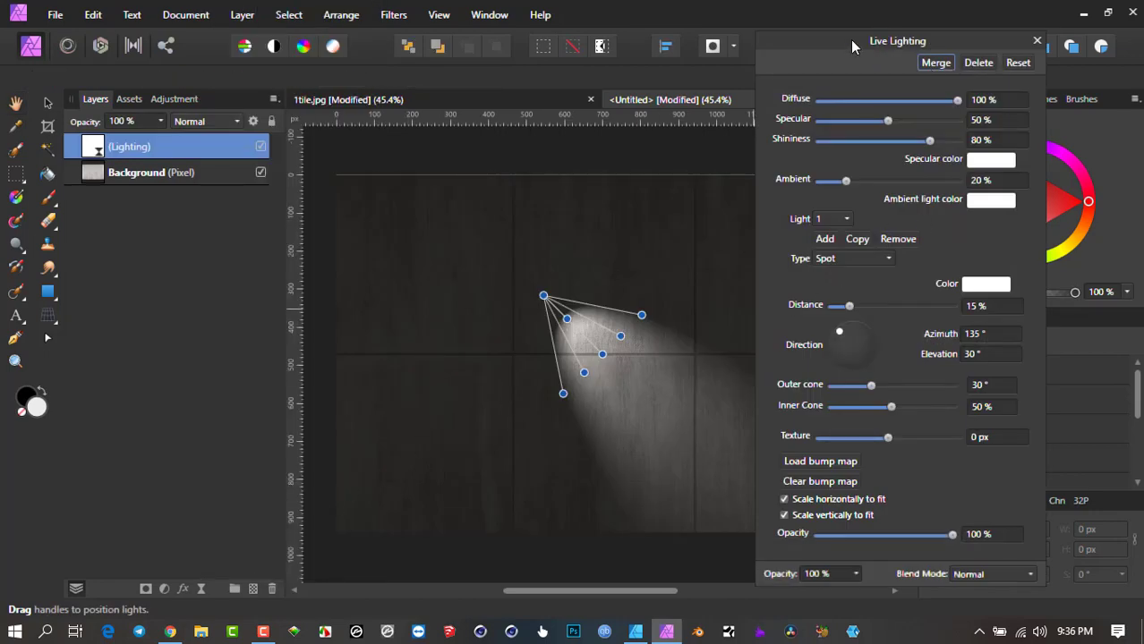
drag(855, 43, 886, 43)
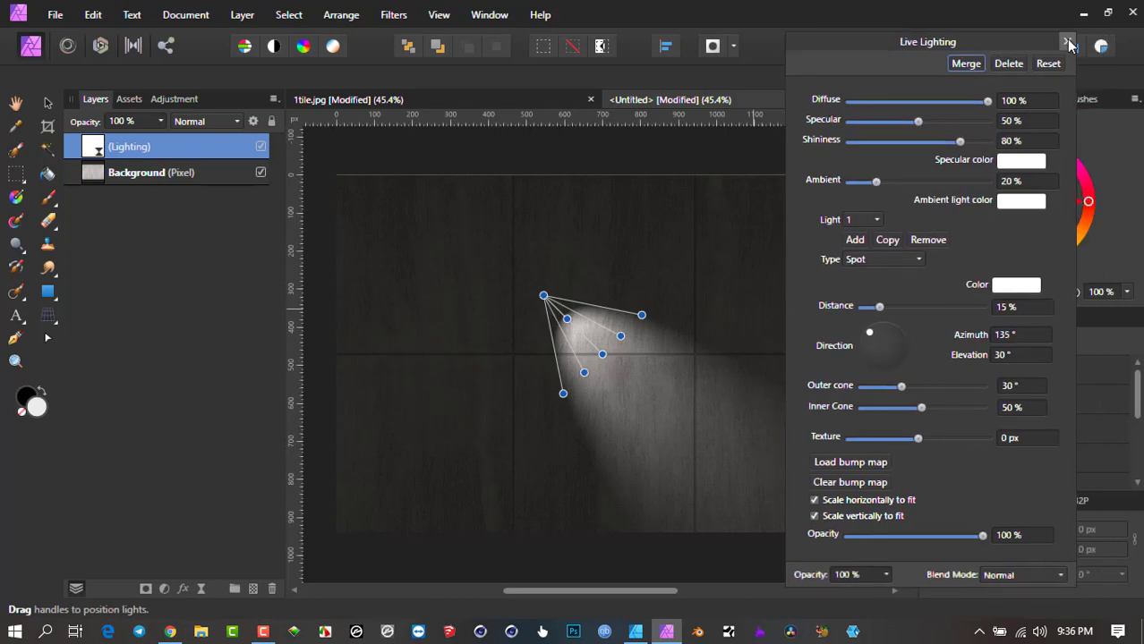
click(1068, 43)
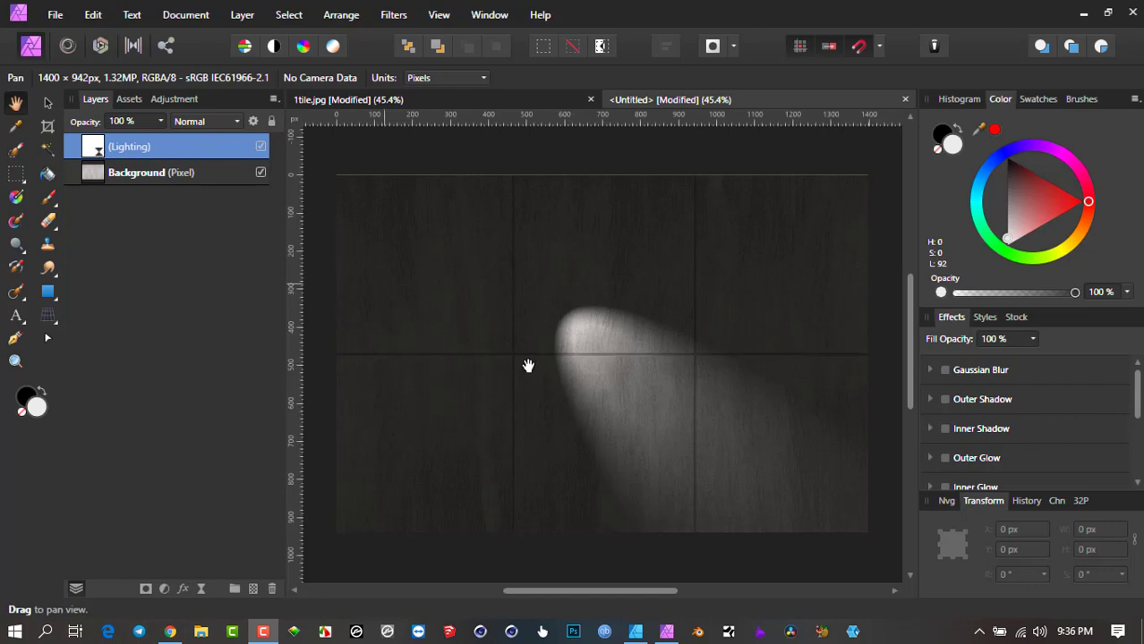
Send the document with the Lighting filter back to Affinity Designer for editing and switch to it.
click(55, 15)
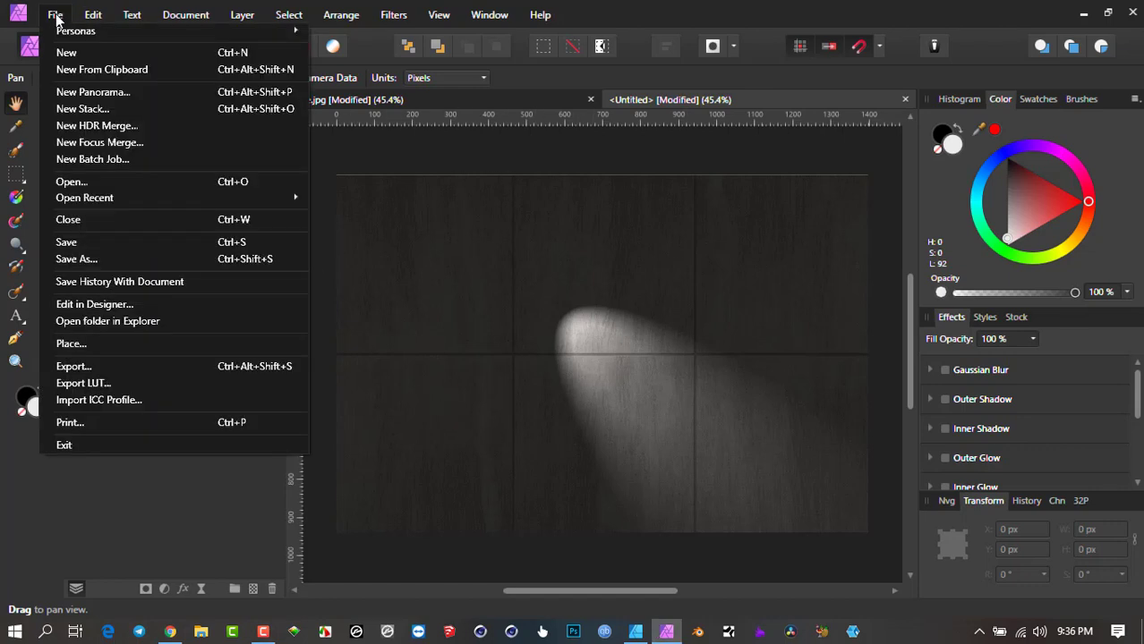
click(132, 299)
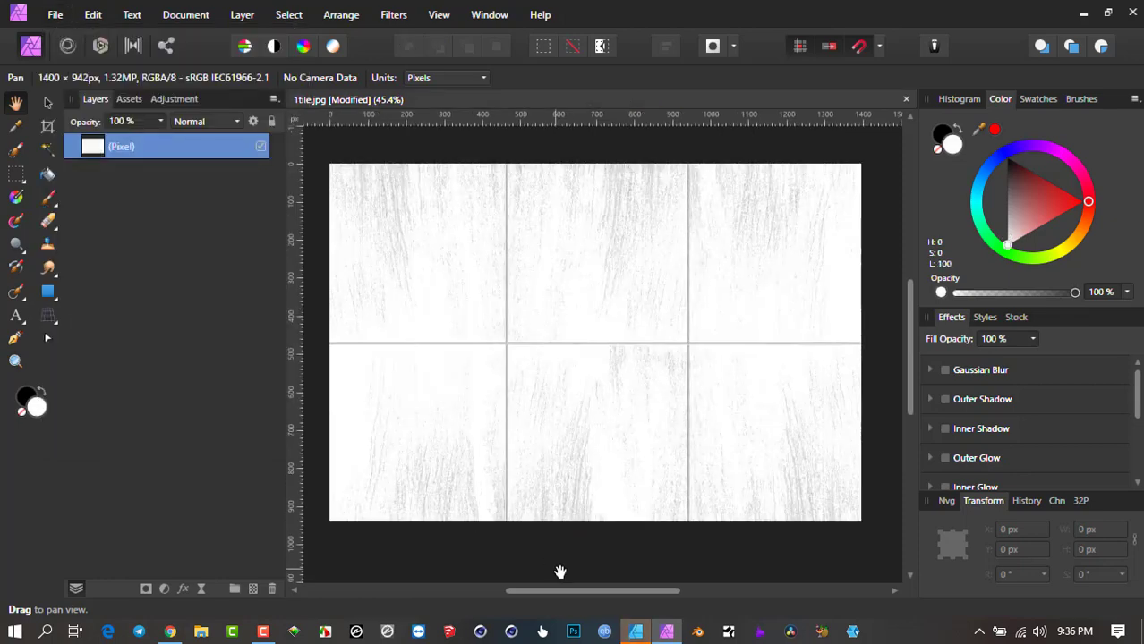
click(634, 635)
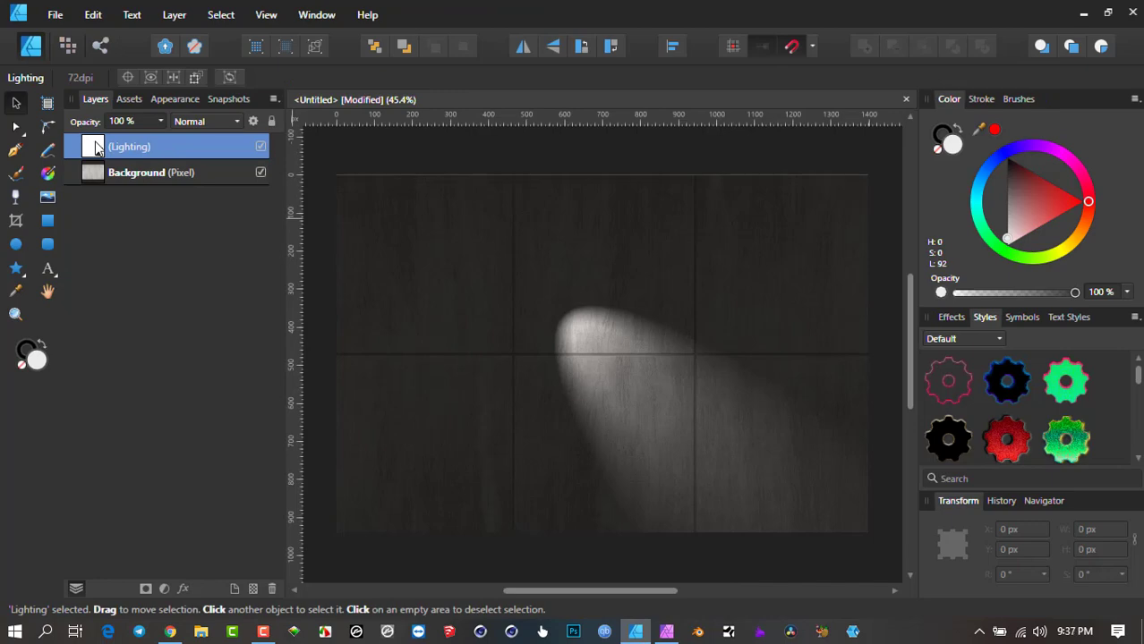
Reposition the spot light beyond the image's upper-left corner, aimed across the tiles at about 71% distance and 145.6° azimuth.
double_click(93, 147)
drag(771, 68, 897, 64)
drag(541, 295, 341, 179)
scroll(402, 216, down, 1)
scroll(402, 212, down, 1)
mouse_move(401, 205)
mouse_down()
mouse_move(484, 253)
mouse_move(391, 189)
mouse_move(401, 194)
mouse_up()
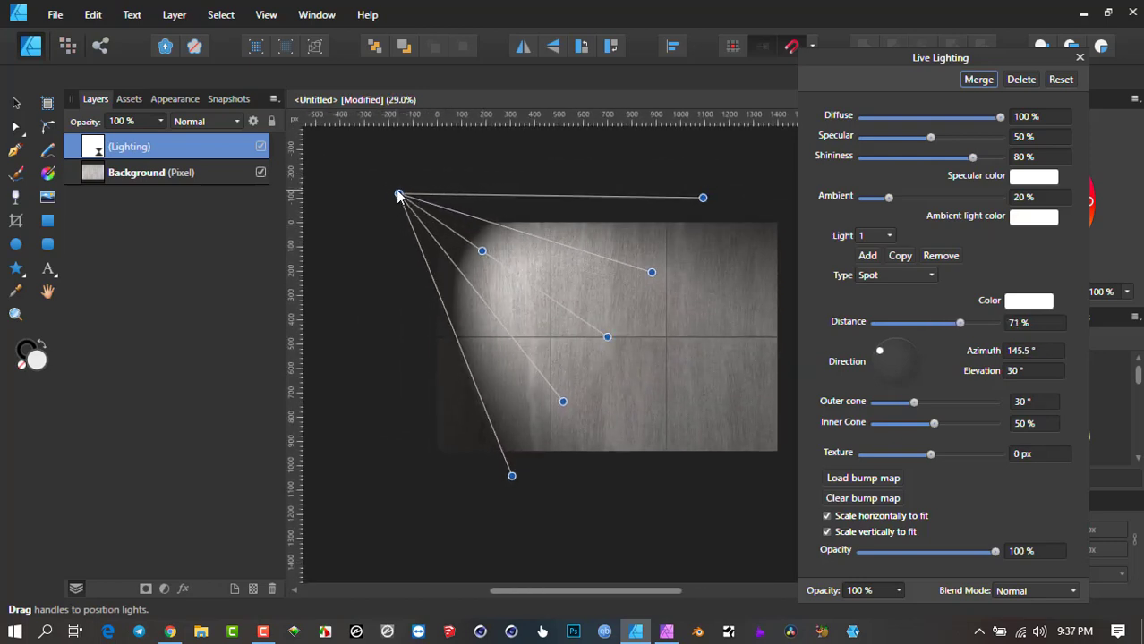
drag(610, 337, 550, 329)
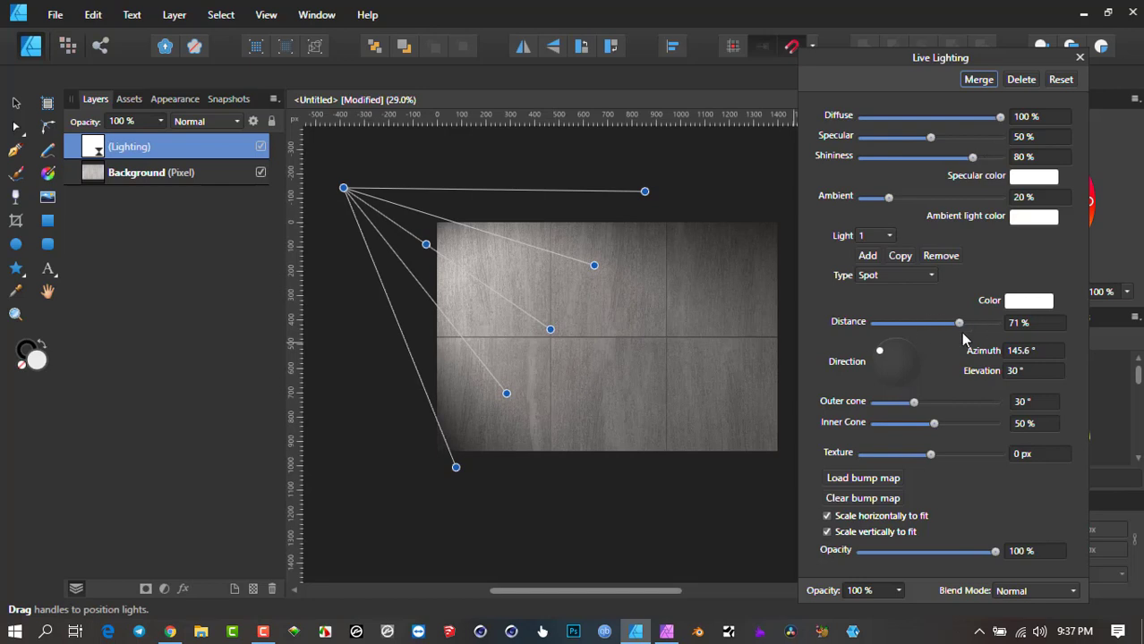
scroll(635, 260, up, 3)
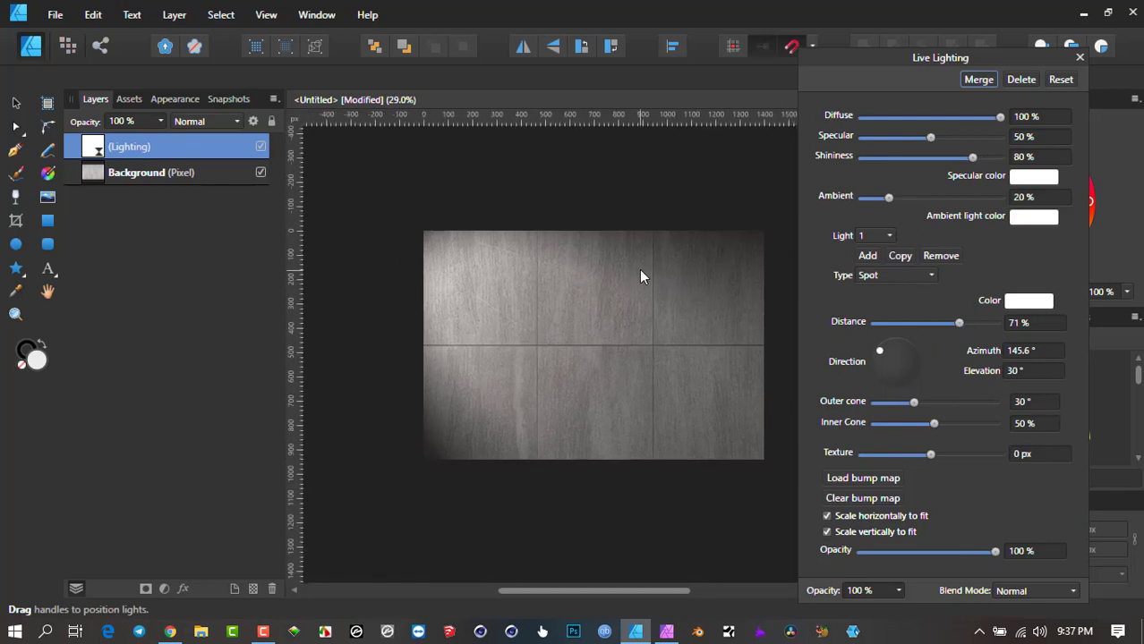
scroll(595, 289, down, 2)
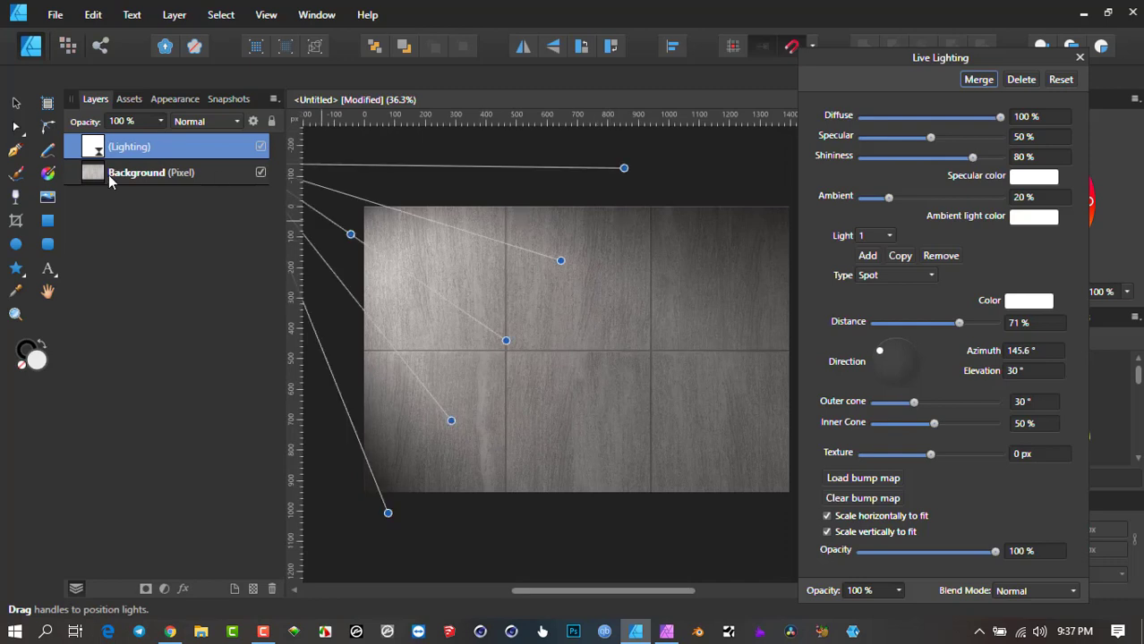
Compare the tiles with the Lighting layer hidden and shown, and set its ambient light to 23%.
click(260, 148)
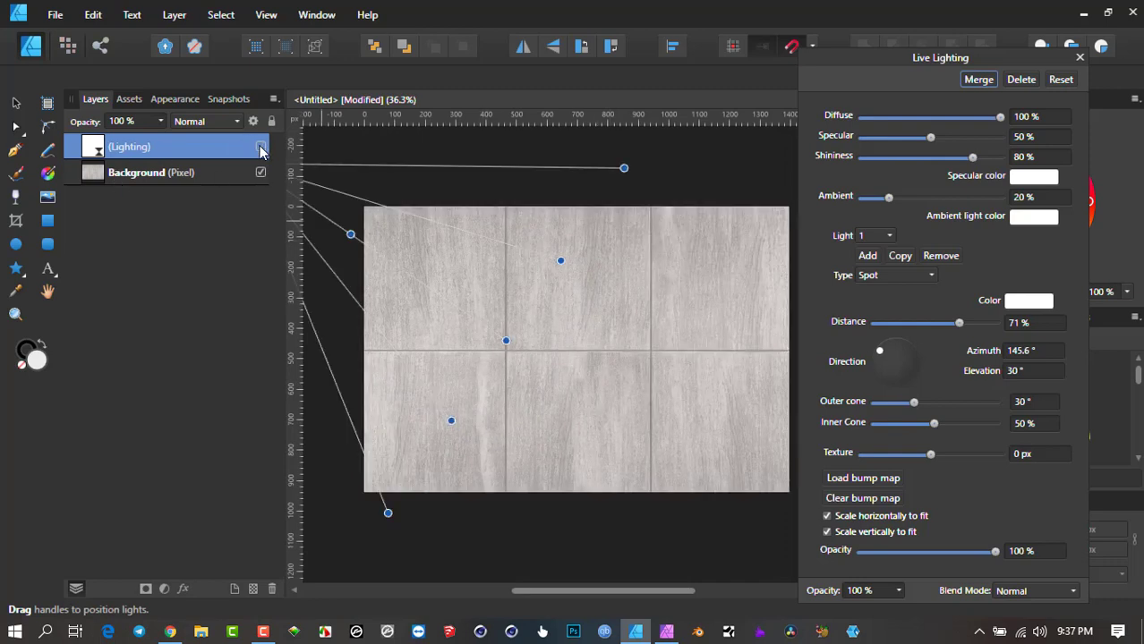
click(260, 147)
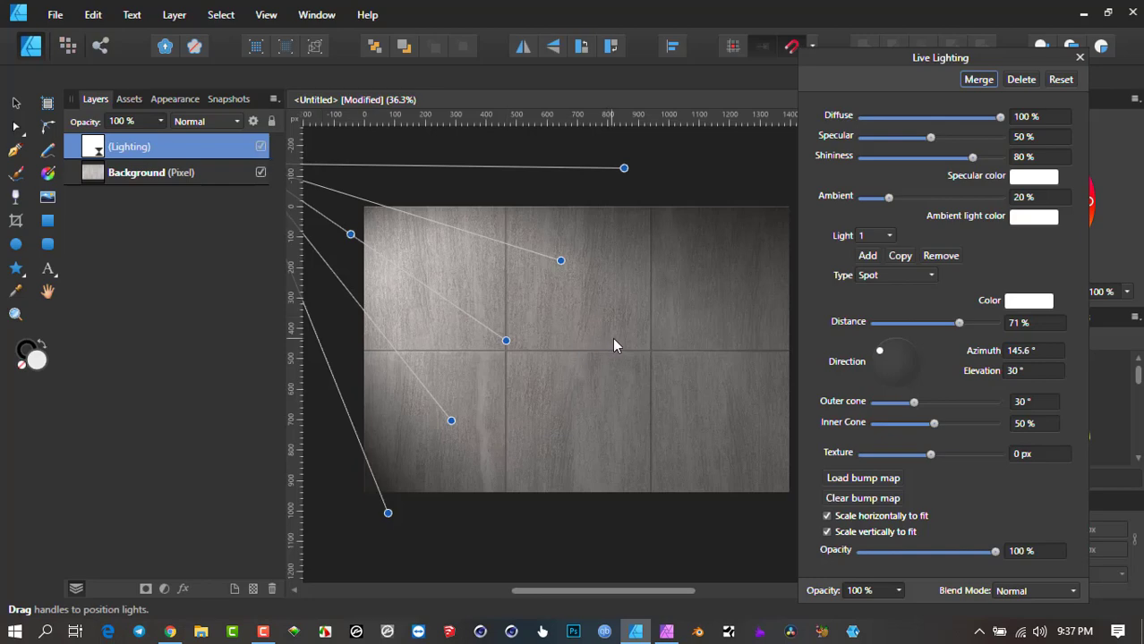
mouse_move(889, 197)
mouse_down()
mouse_move(946, 197)
mouse_move(893, 199)
mouse_up()
scroll(625, 235, up, 2)
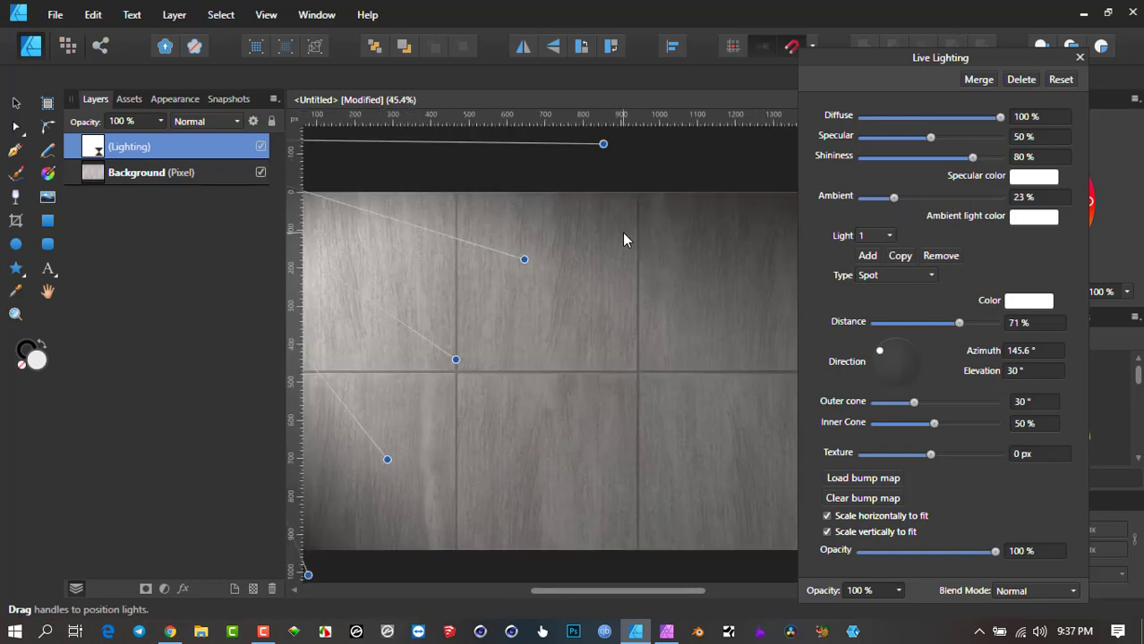
Load 3Bmap.png from the Pictures folder as the bump map of the live Lighting filter.
scroll(621, 237, down, 2)
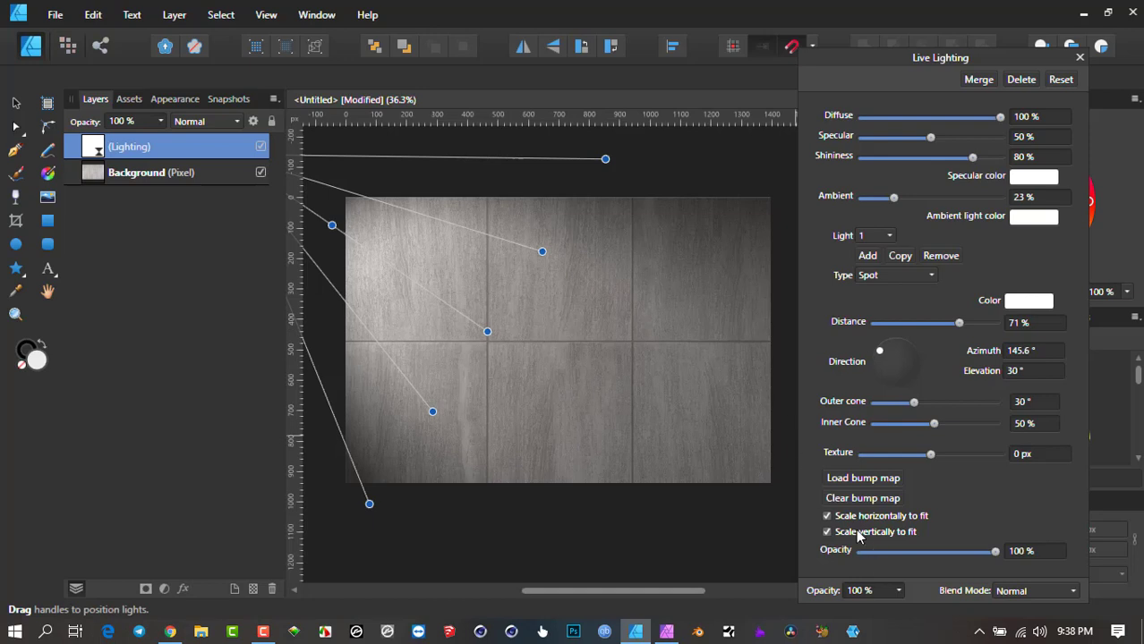
click(855, 480)
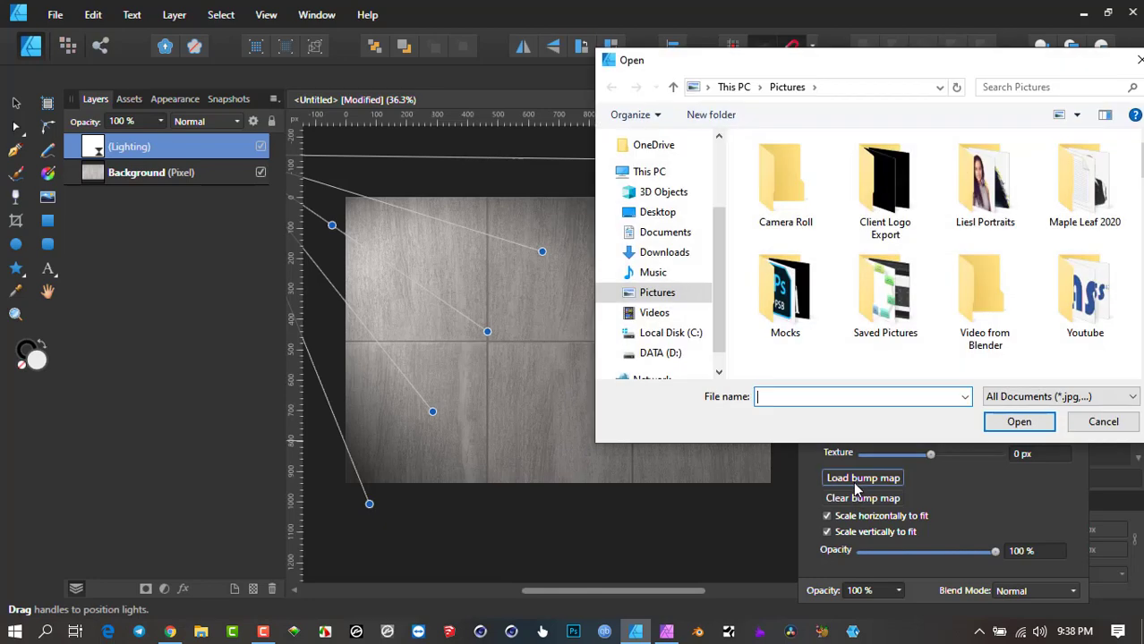
scroll(860, 234, down, 1)
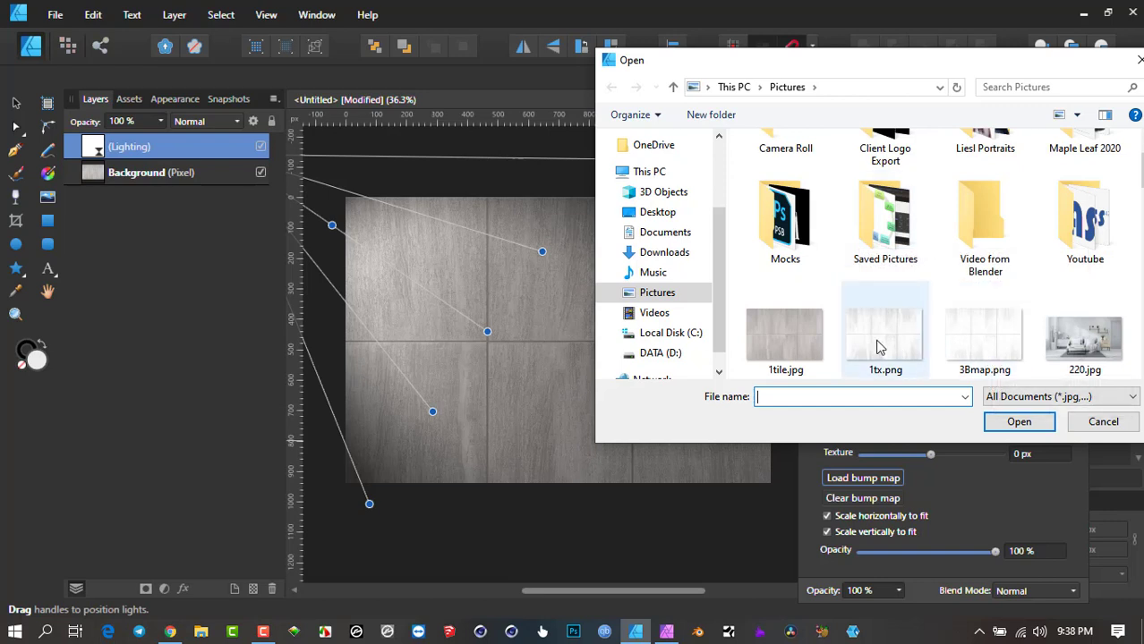
click(985, 340)
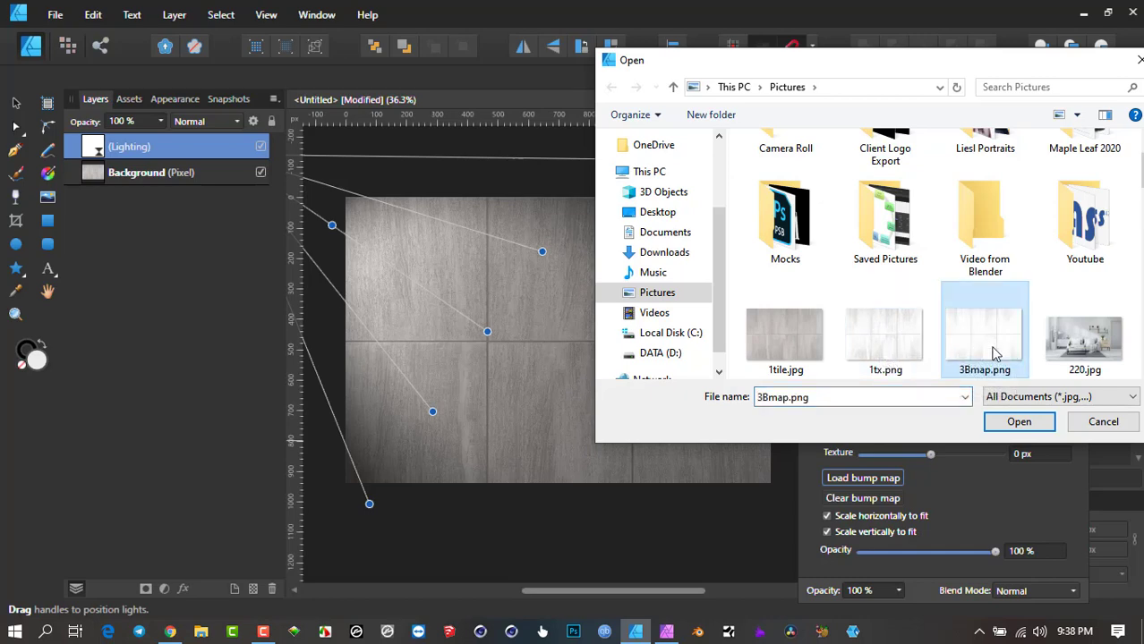
click(1031, 422)
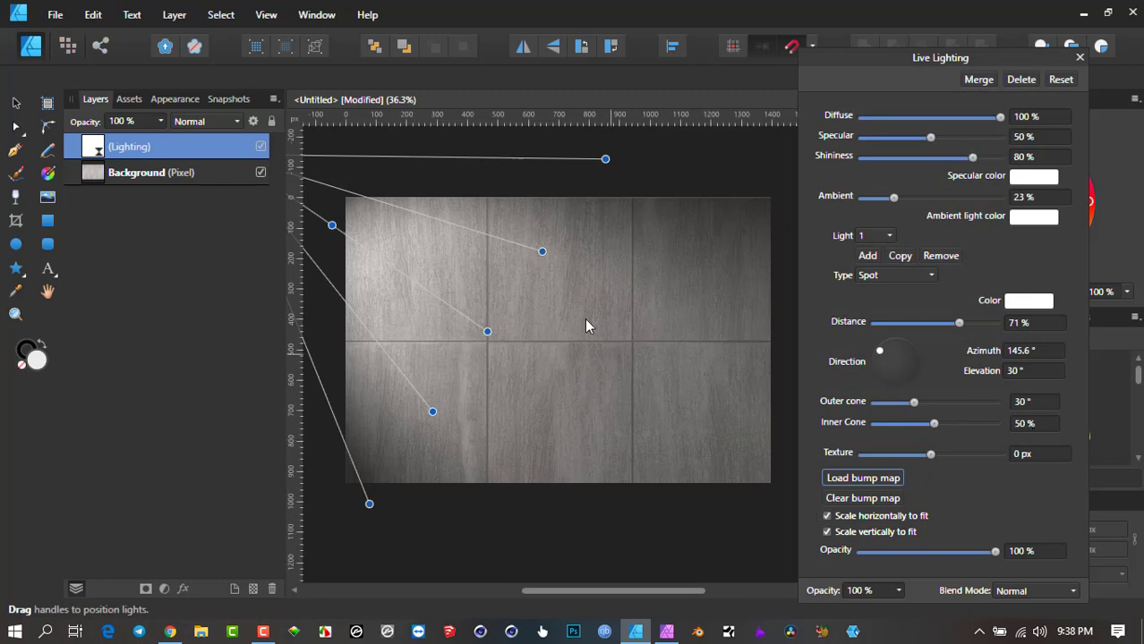
Test the bump map's texture strength at -31.3 px and set it to 7.2 px.
scroll(563, 291, up, 1)
scroll(572, 304, down, 1)
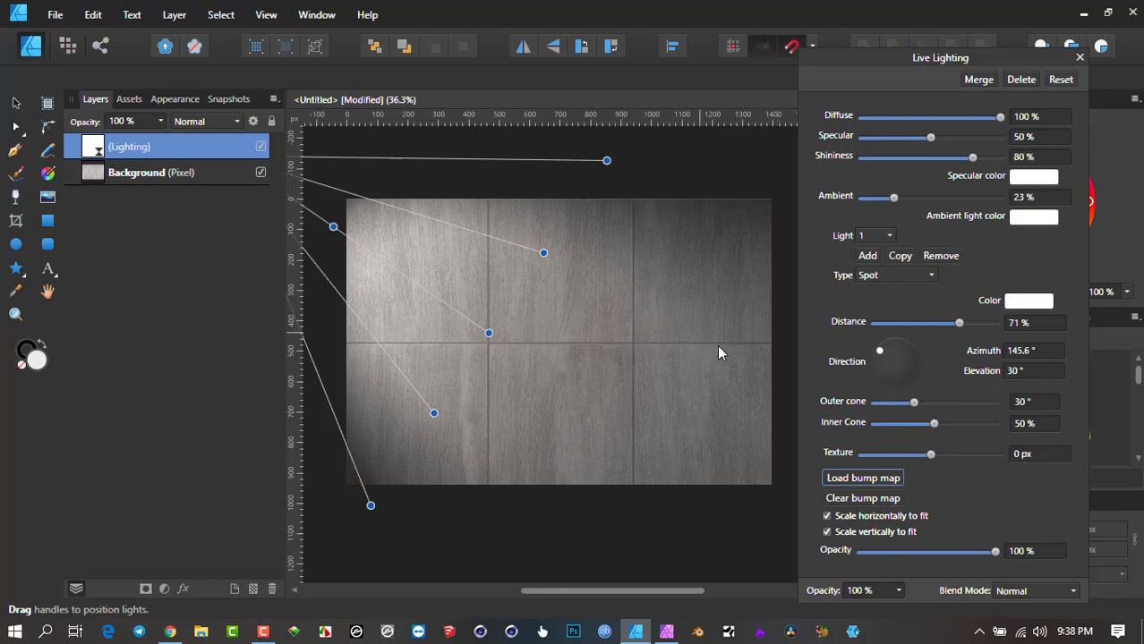
mouse_move(931, 457)
mouse_down()
mouse_move(946, 457)
mouse_move(910, 461)
mouse_up()
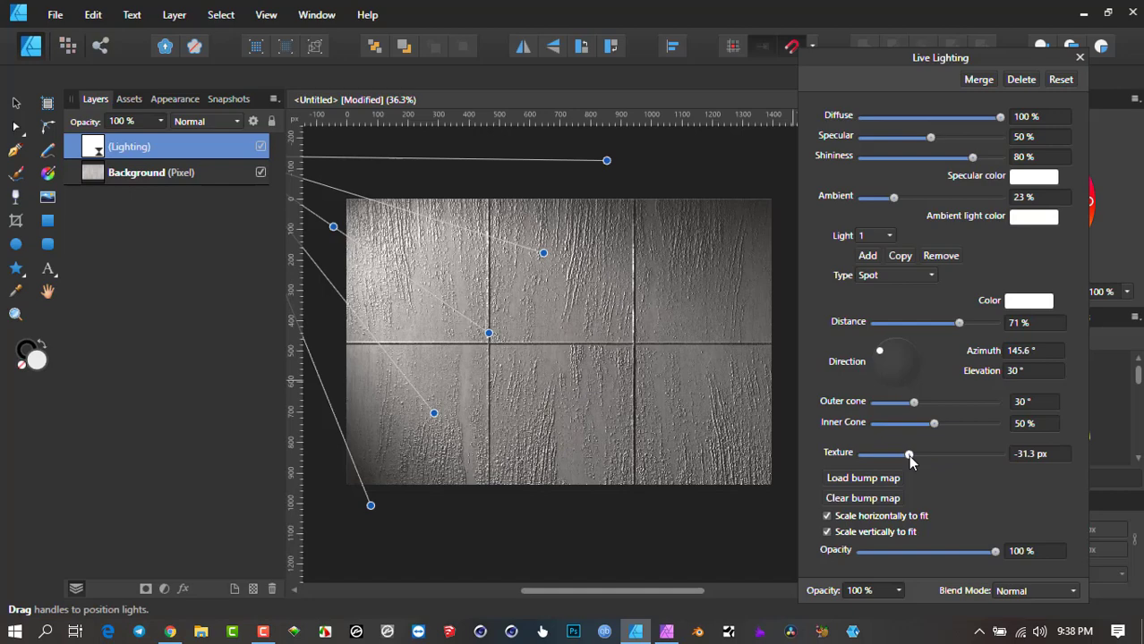
drag(910, 461, 937, 461)
scroll(622, 310, up, 2)
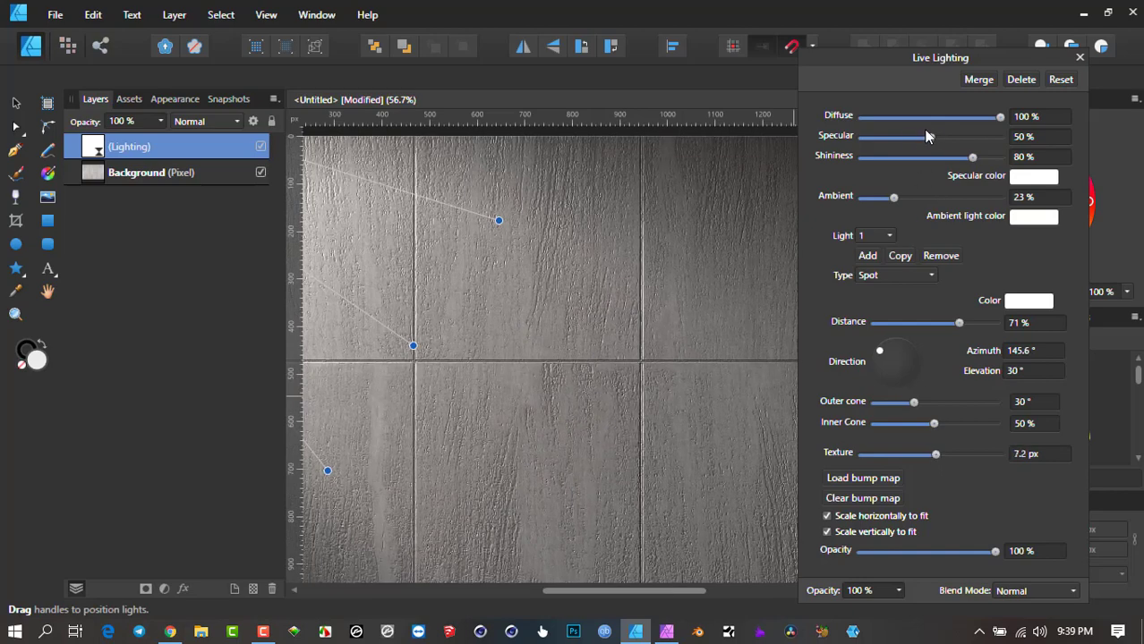
Raise the lighting texture to 19.3 px and reduce the specular amount to 12%.
drag(931, 138, 890, 143)
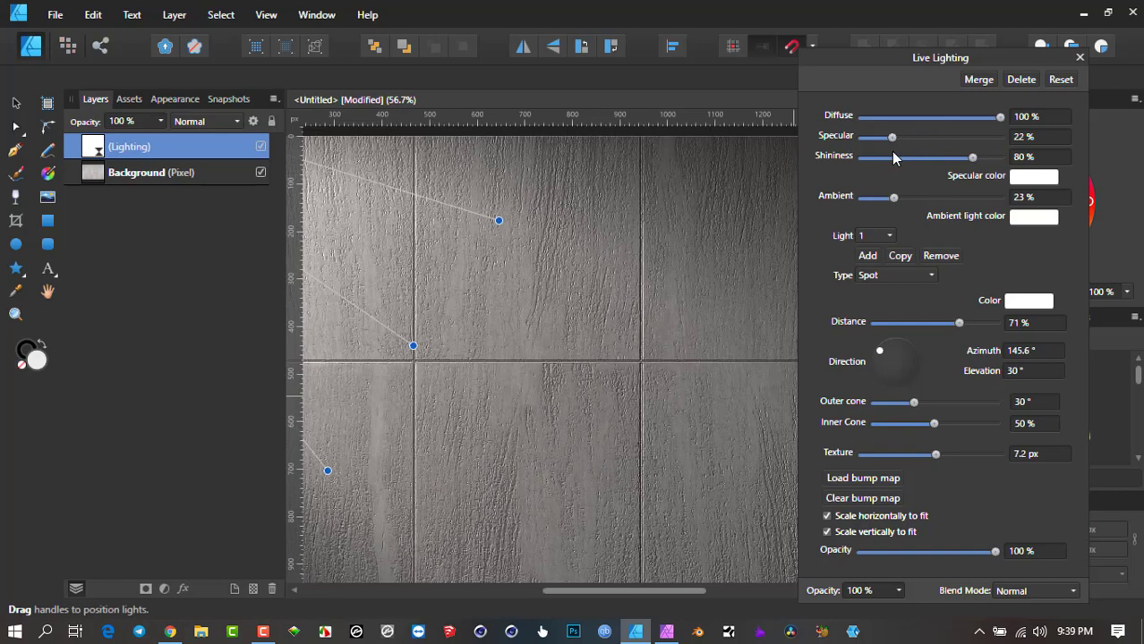
drag(936, 455, 946, 458)
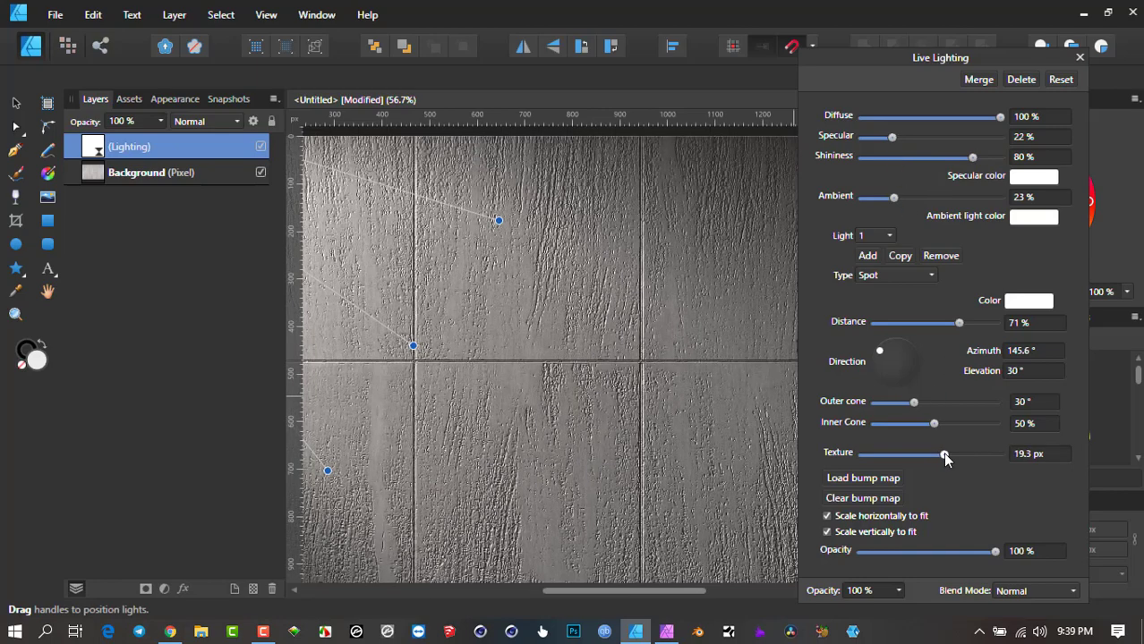
drag(891, 137, 868, 161)
scroll(624, 302, down, 2)
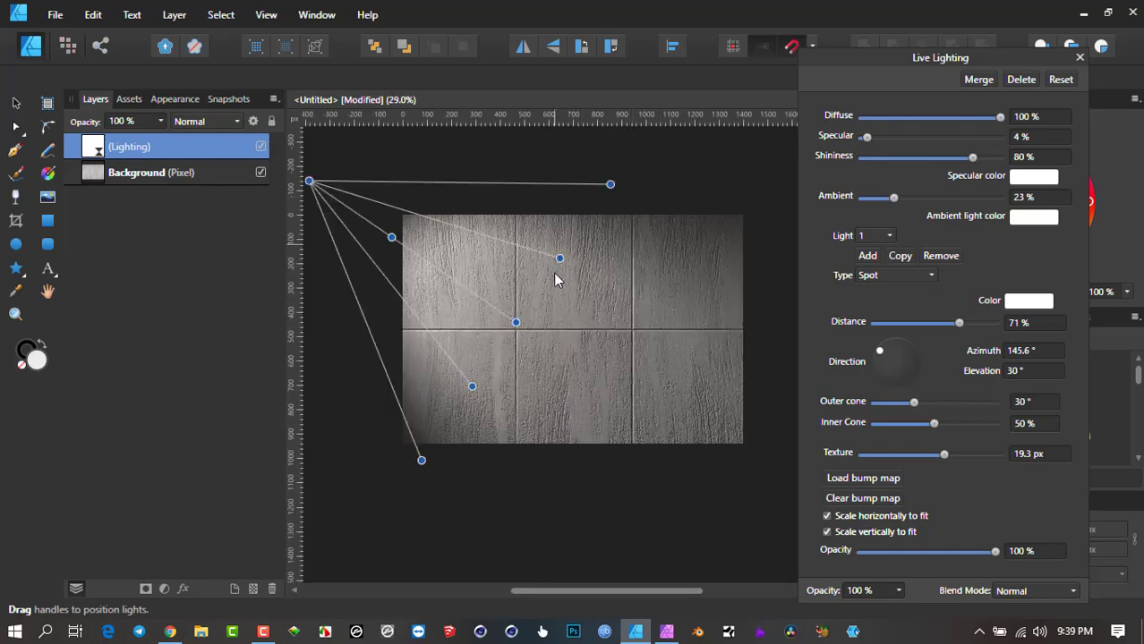
mouse_move(868, 141)
mouse_down()
mouse_move(984, 139)
mouse_move(878, 143)
mouse_up()
scroll(577, 243, up, 2)
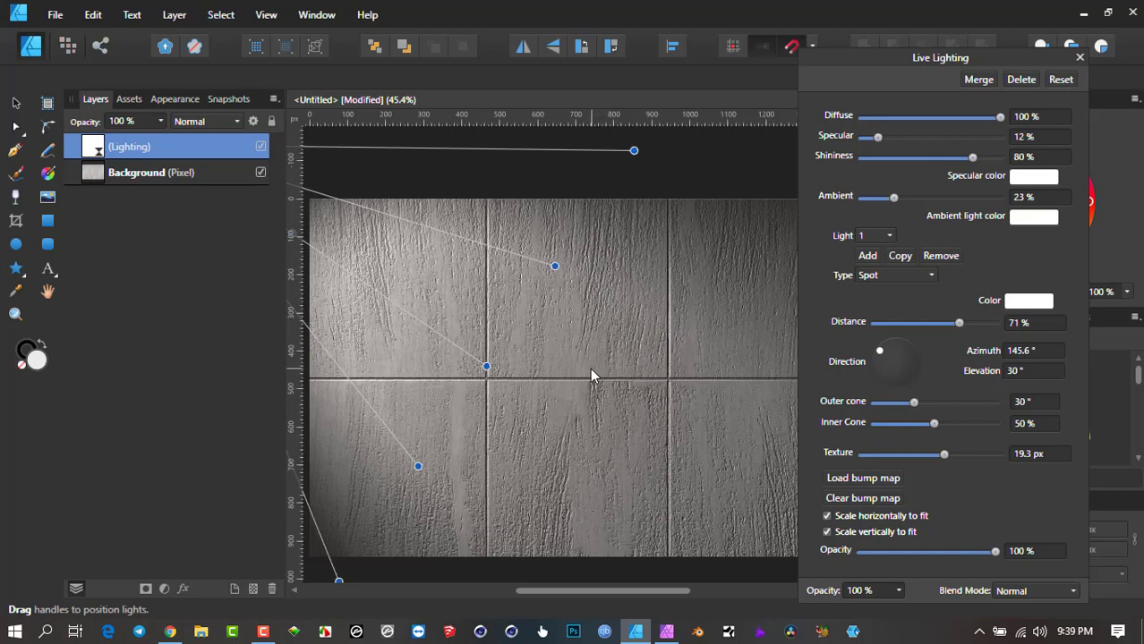
Lower the lighting texture to 7.2 px to soften the wood grain relief.
scroll(548, 384, up, 1)
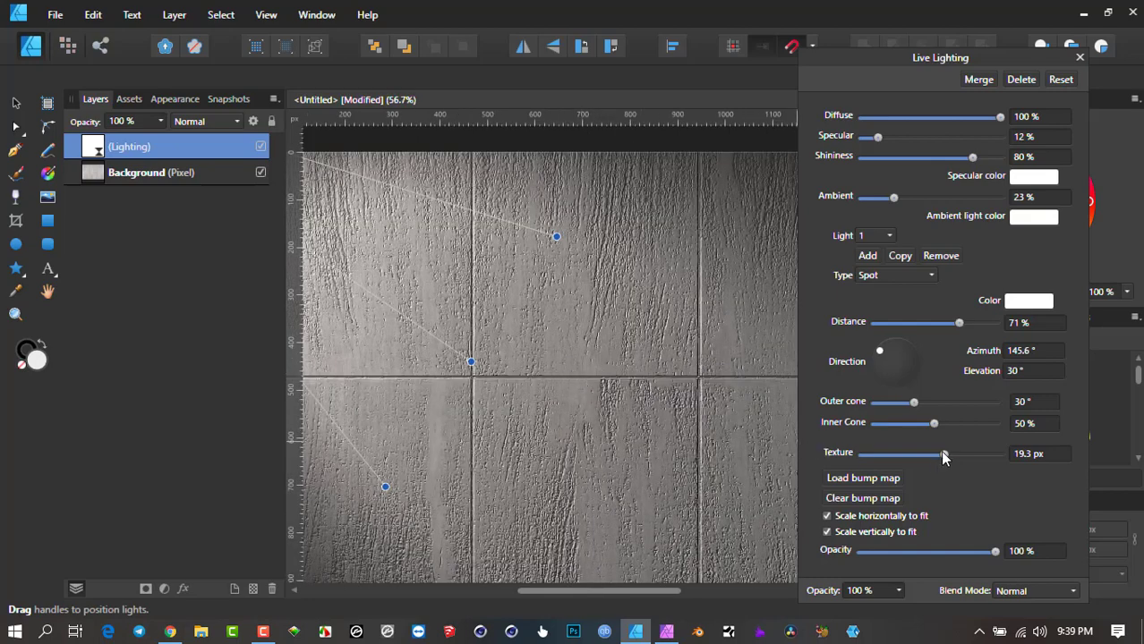
mouse_move(945, 452)
mouse_down()
mouse_move(988, 454)
mouse_move(935, 455)
mouse_up()
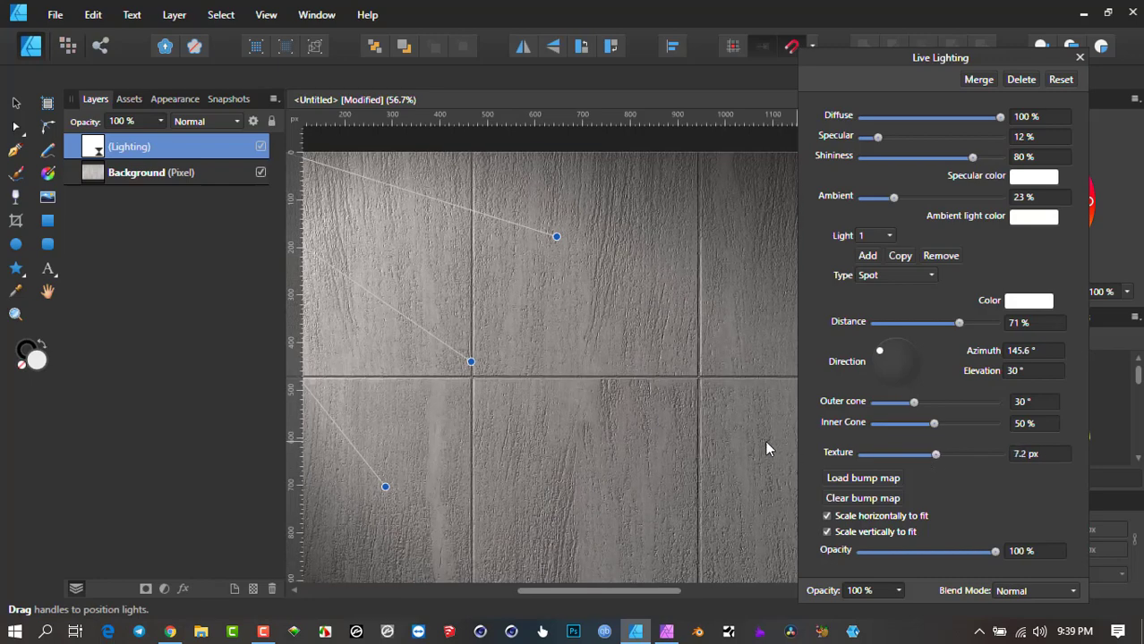
scroll(764, 441, down, 3)
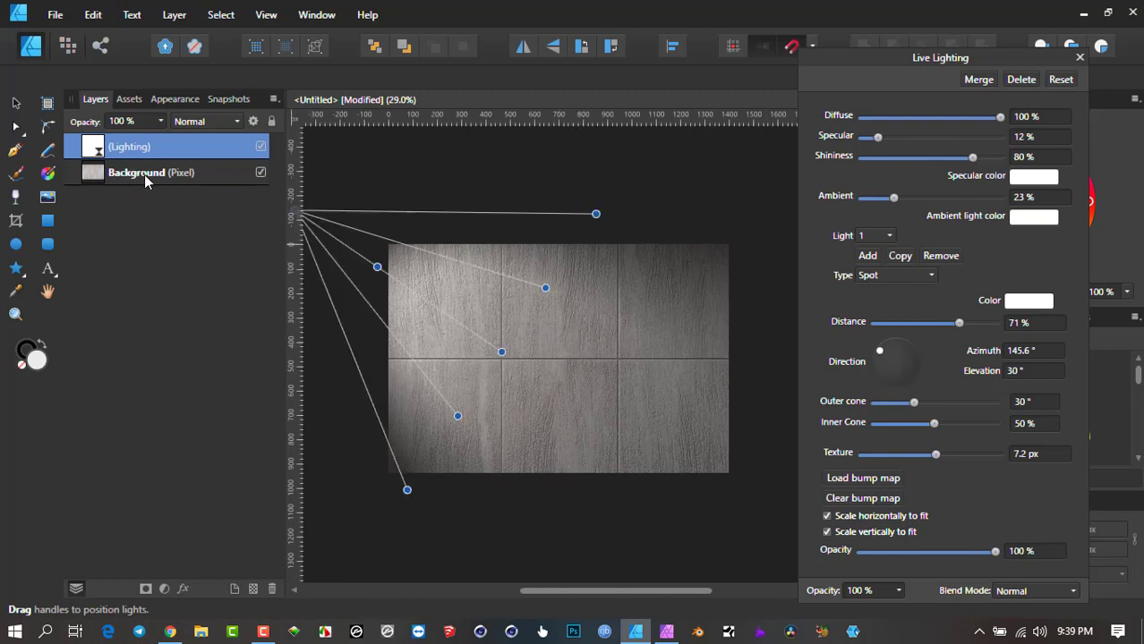
Add a second spot light beyond the image's upper-right corner, aimed at the upper-right tile at about 66% distance and 35.4° azimuth.
scroll(394, 199, up, 1)
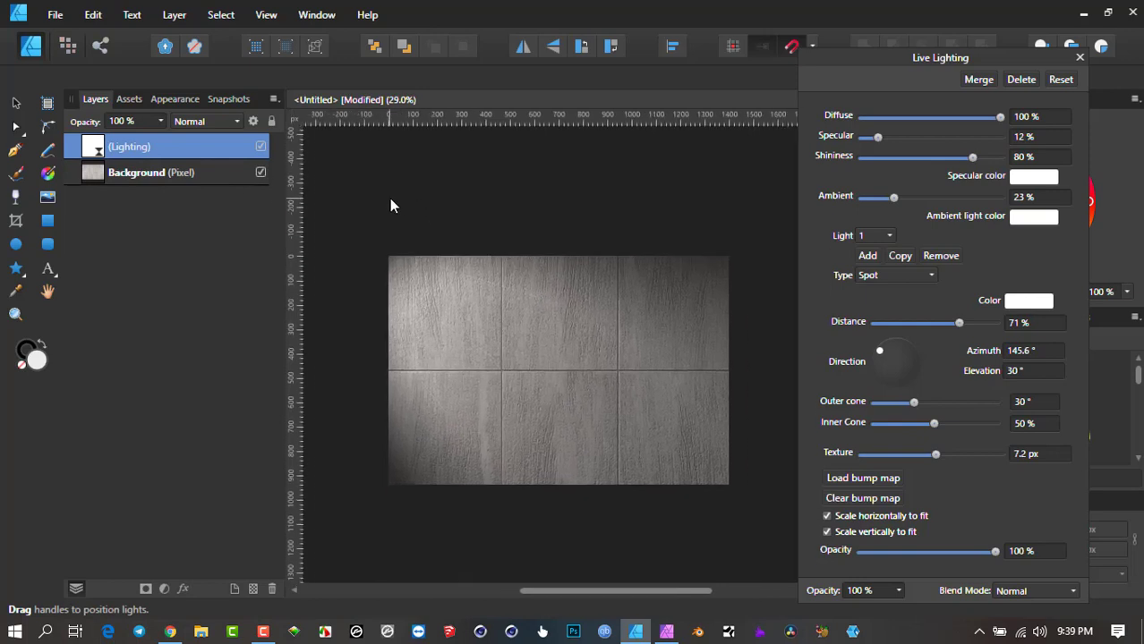
drag(390, 200, 408, 196)
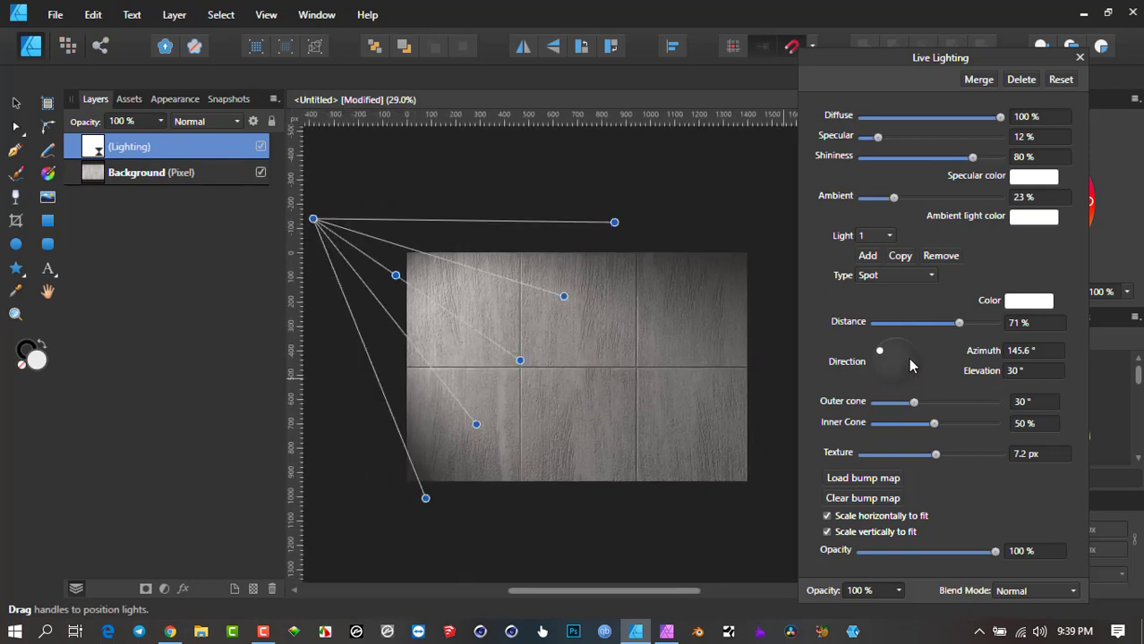
click(868, 257)
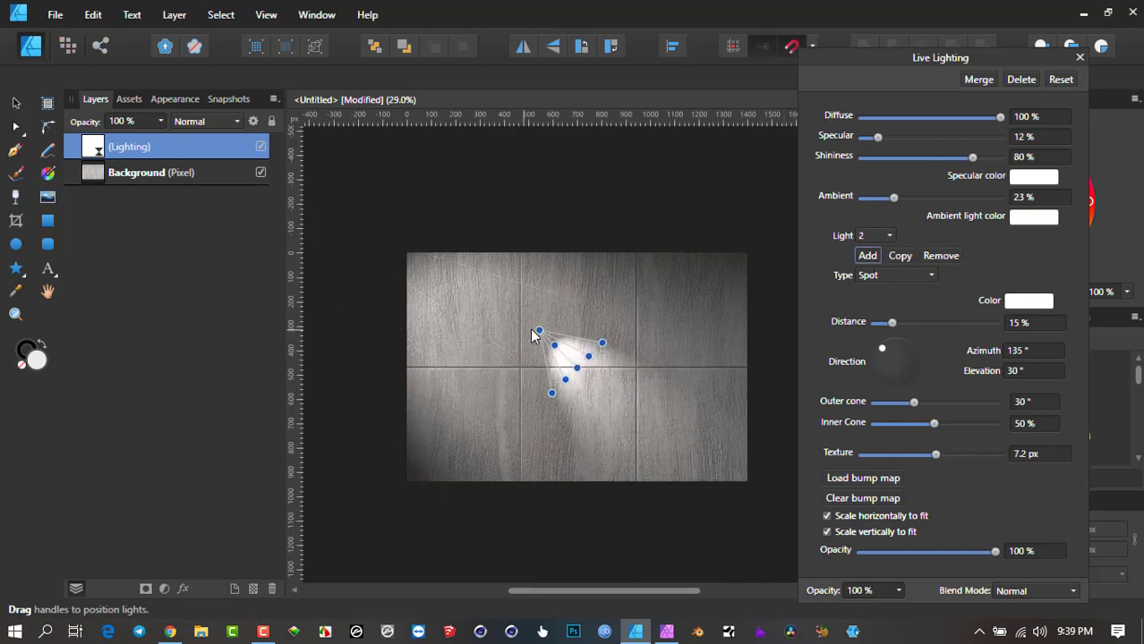
drag(633, 356, 760, 471)
drag(775, 476, 768, 231)
drag(580, 370, 667, 324)
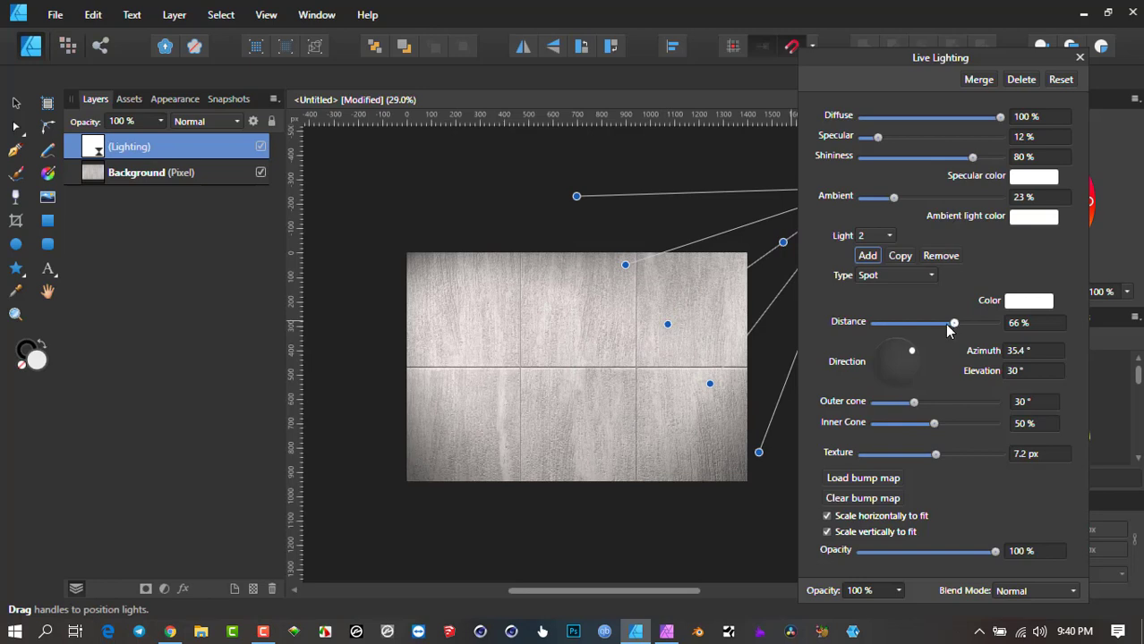
Shorten the second light's distance to 28% and raise the ambient light to 39%.
drag(947, 325, 912, 324)
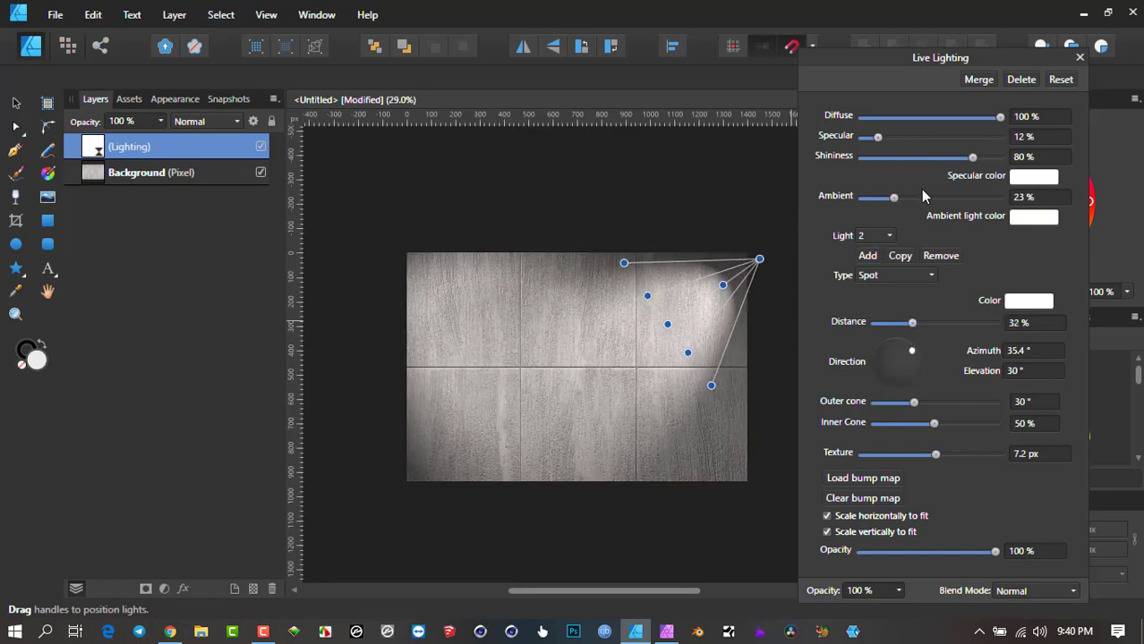
mouse_move(897, 198)
mouse_down()
mouse_move(858, 204)
mouse_move(914, 206)
mouse_up()
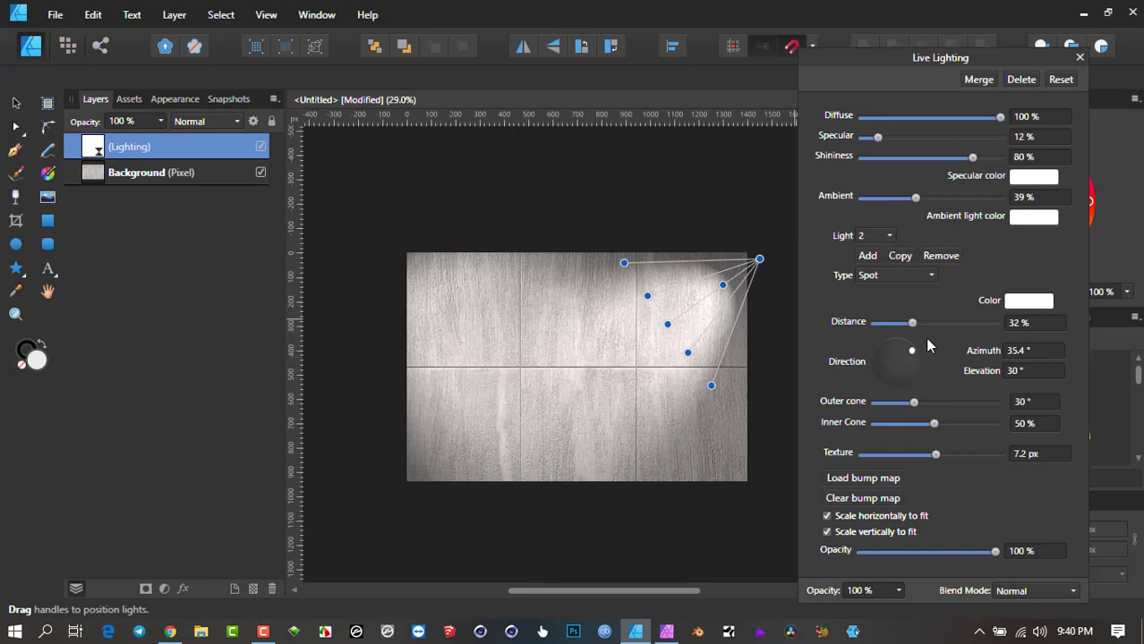
drag(912, 323, 906, 359)
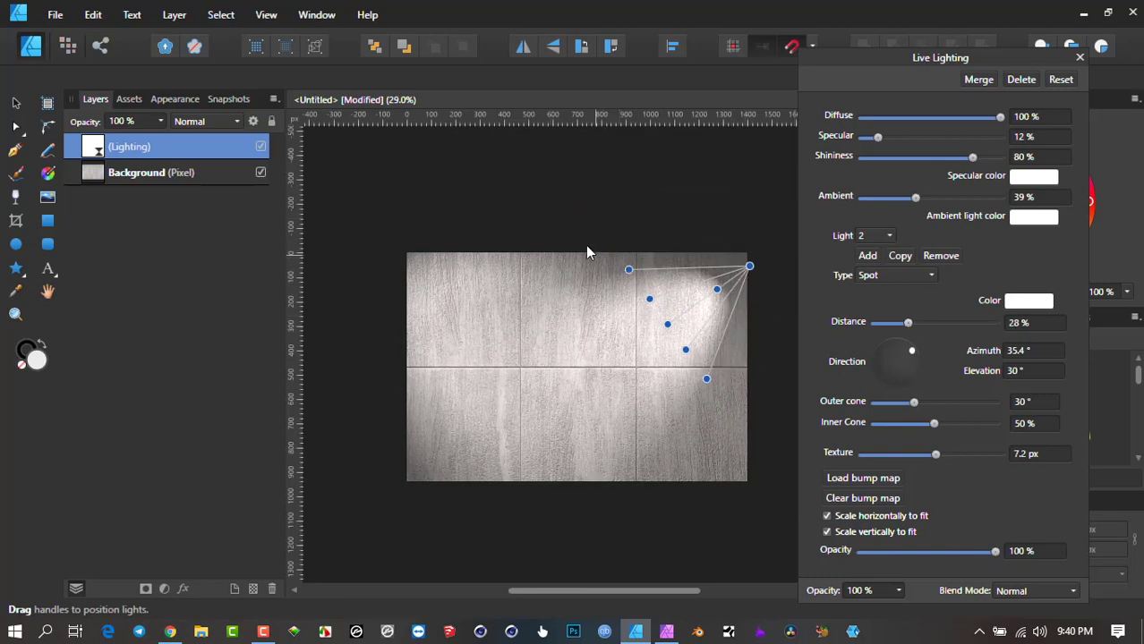
Try the second light above the image's upper edge at about 47% distance and 127.9° azimuth, and remove that light.
scroll(625, 302, up, 1)
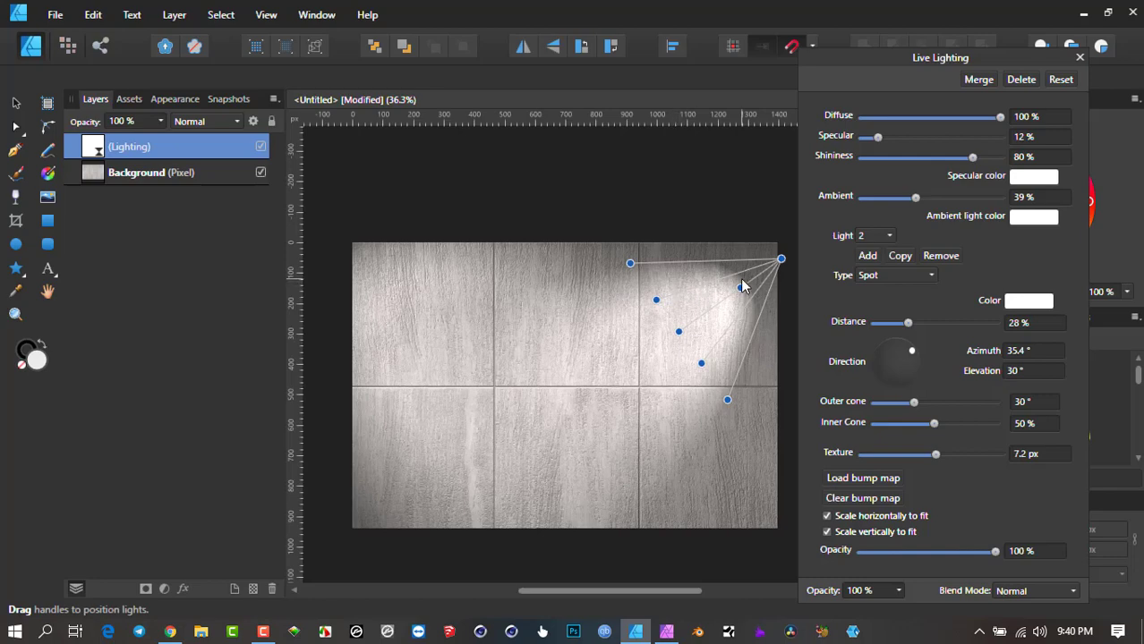
drag(781, 259, 550, 170)
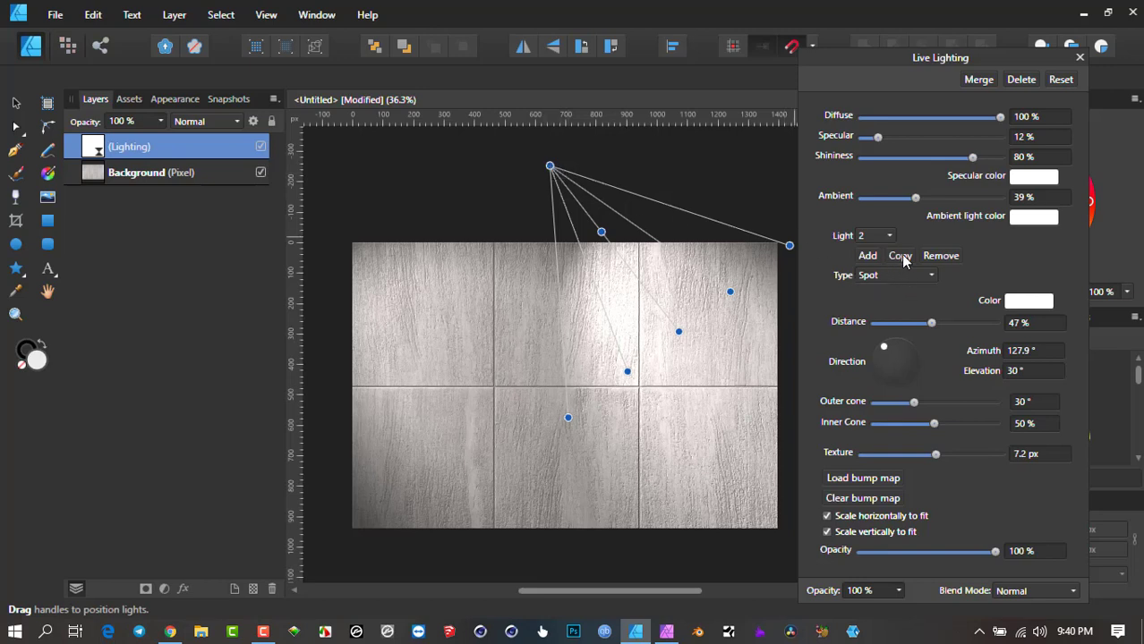
click(941, 256)
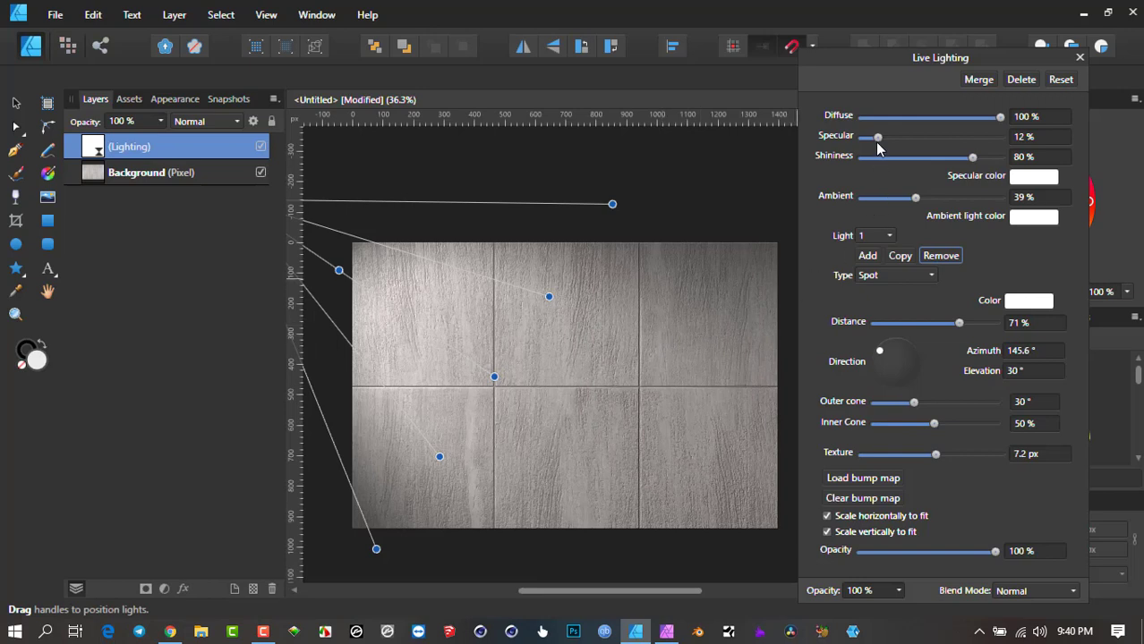
Set the remaining light's specular to 64%, ambient to 31% and texture to 13.3 px.
drag(877, 138, 918, 143)
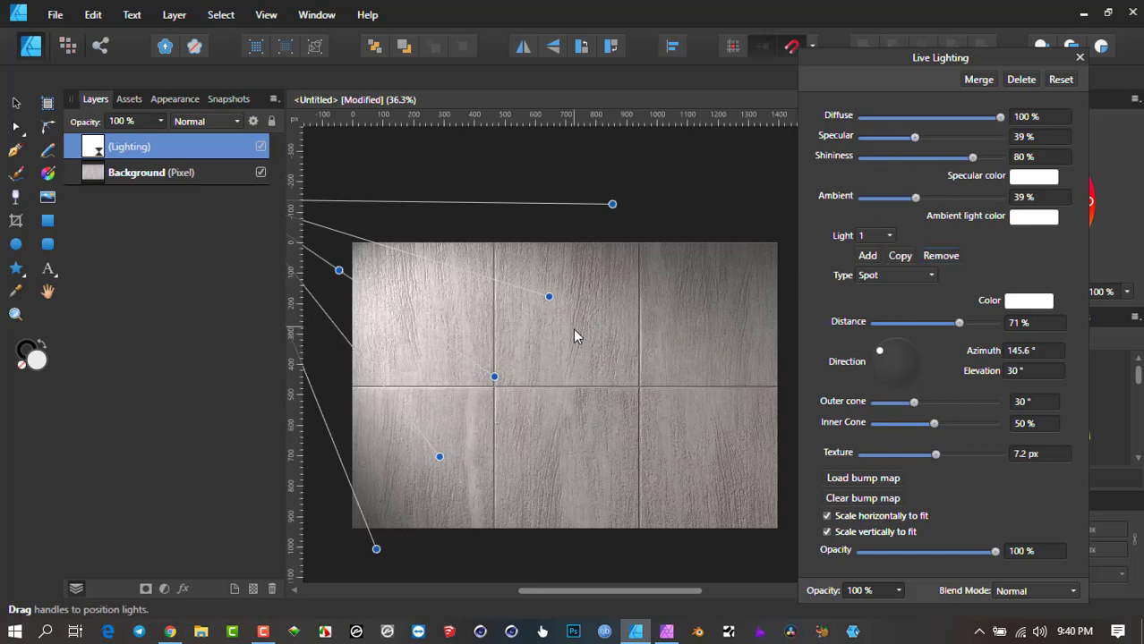
scroll(530, 308, up, 1)
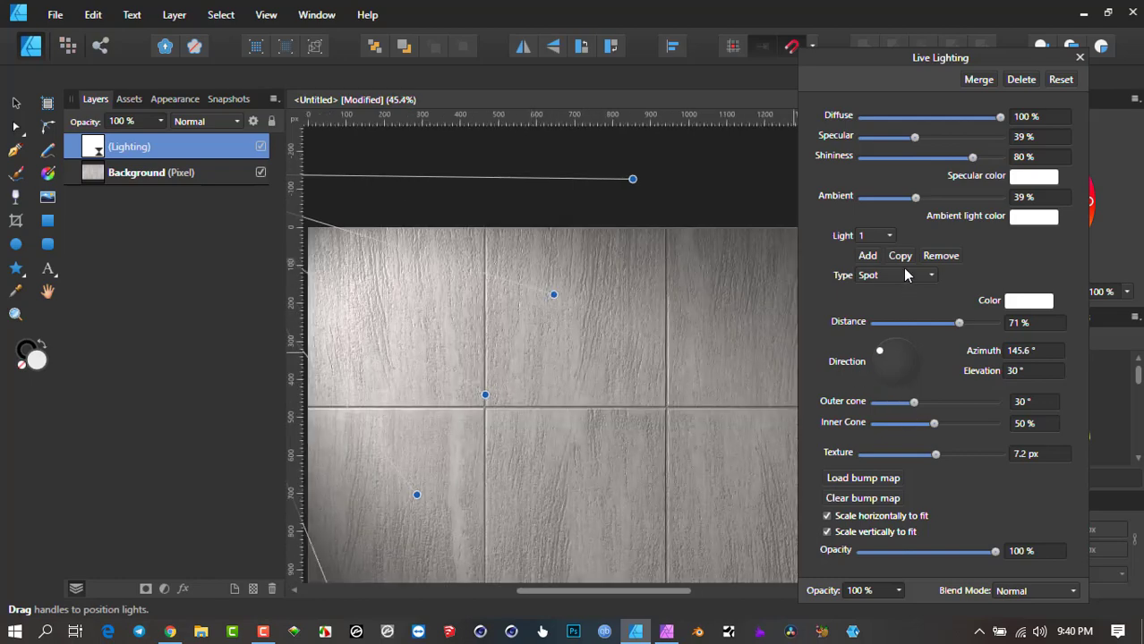
drag(915, 141, 953, 158)
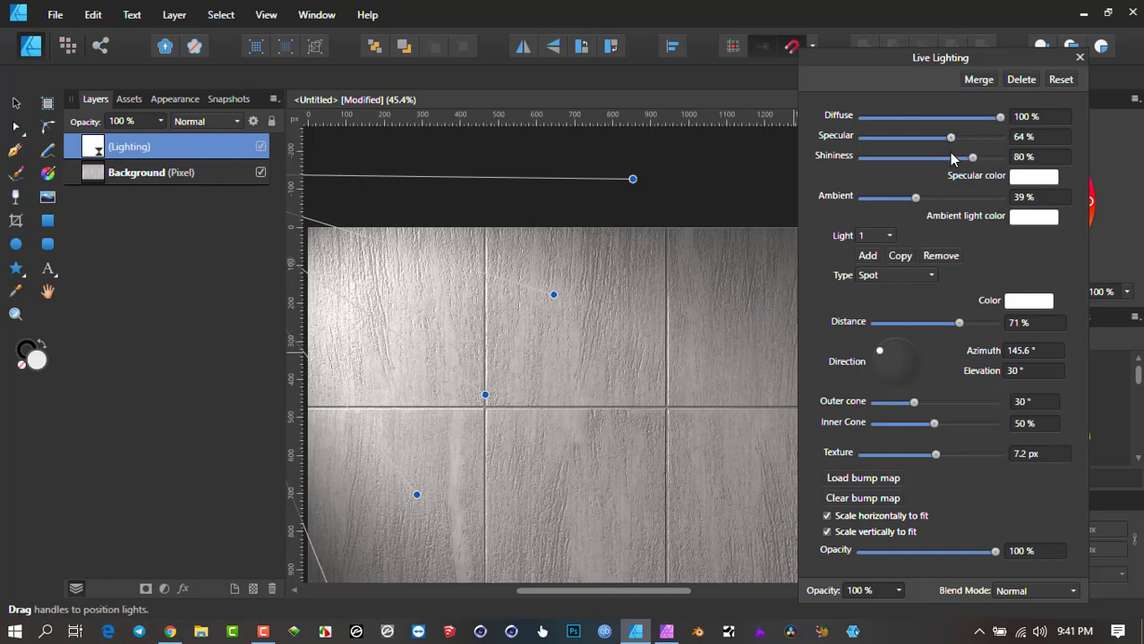
drag(900, 199, 905, 200)
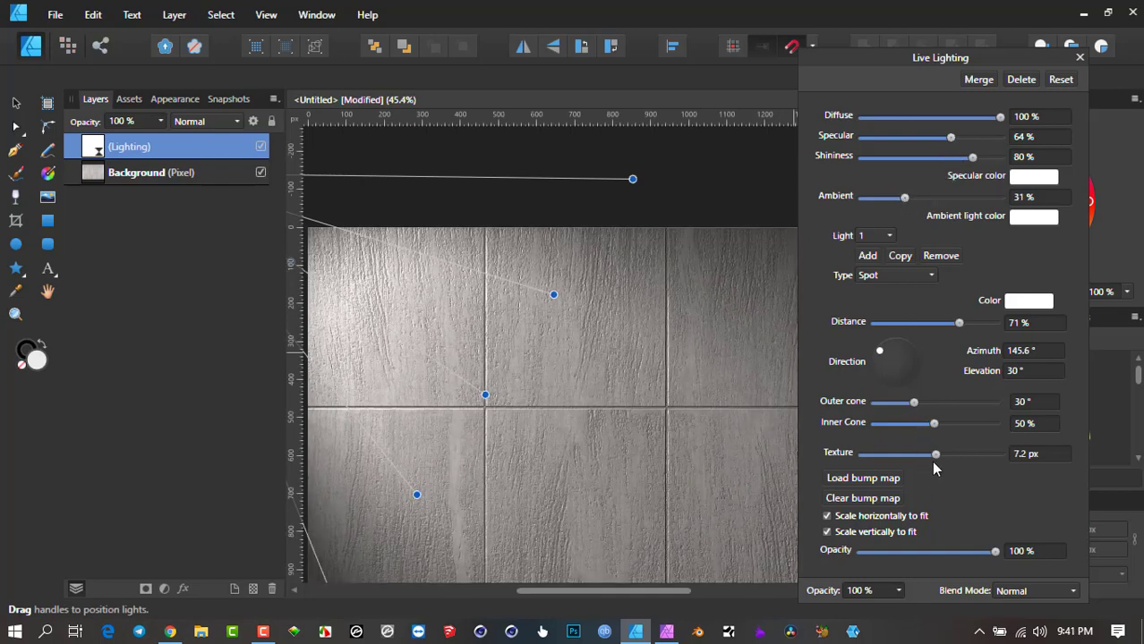
drag(936, 455, 940, 456)
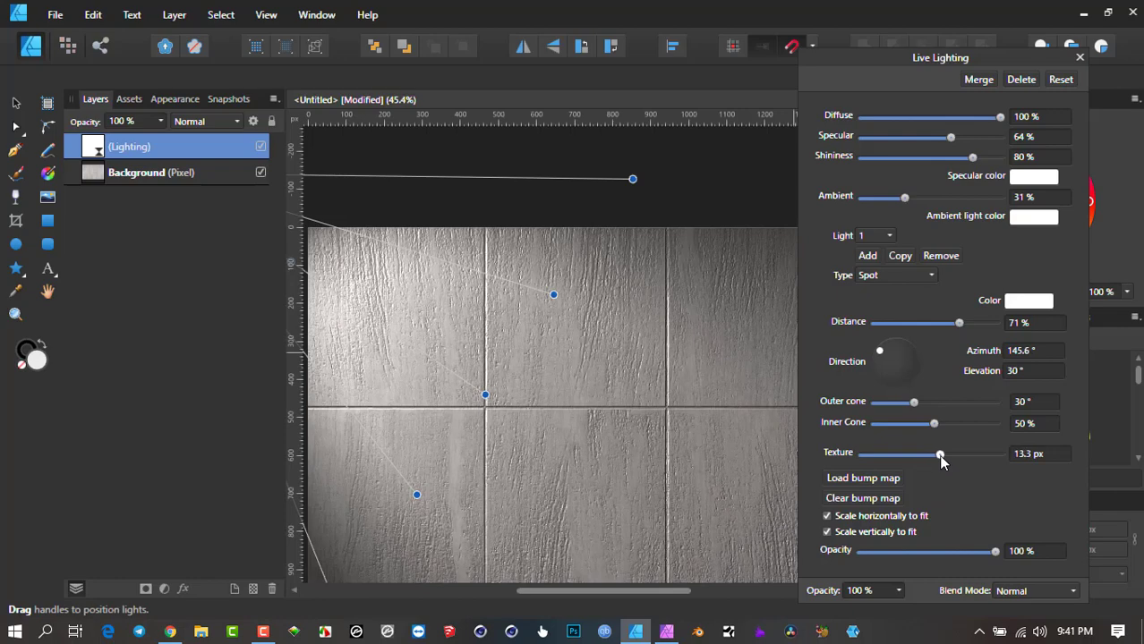
scroll(698, 454, down, 3)
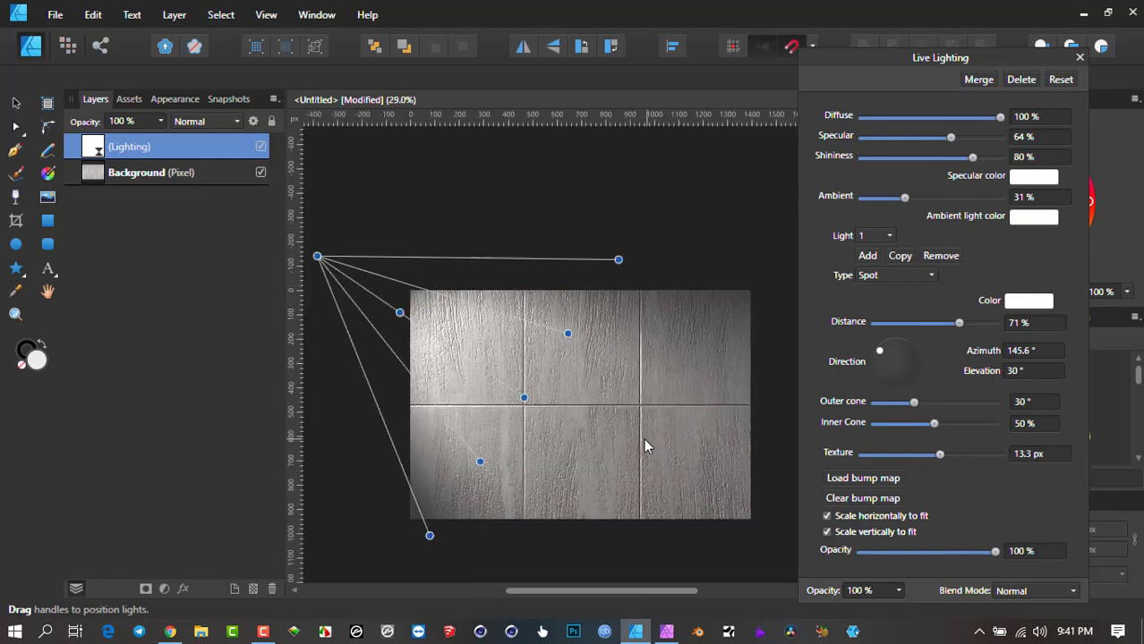
Add the artistic text "Afinity" in black Arial at about 173.1 pt, starting on the upper-left tile.
click(154, 178)
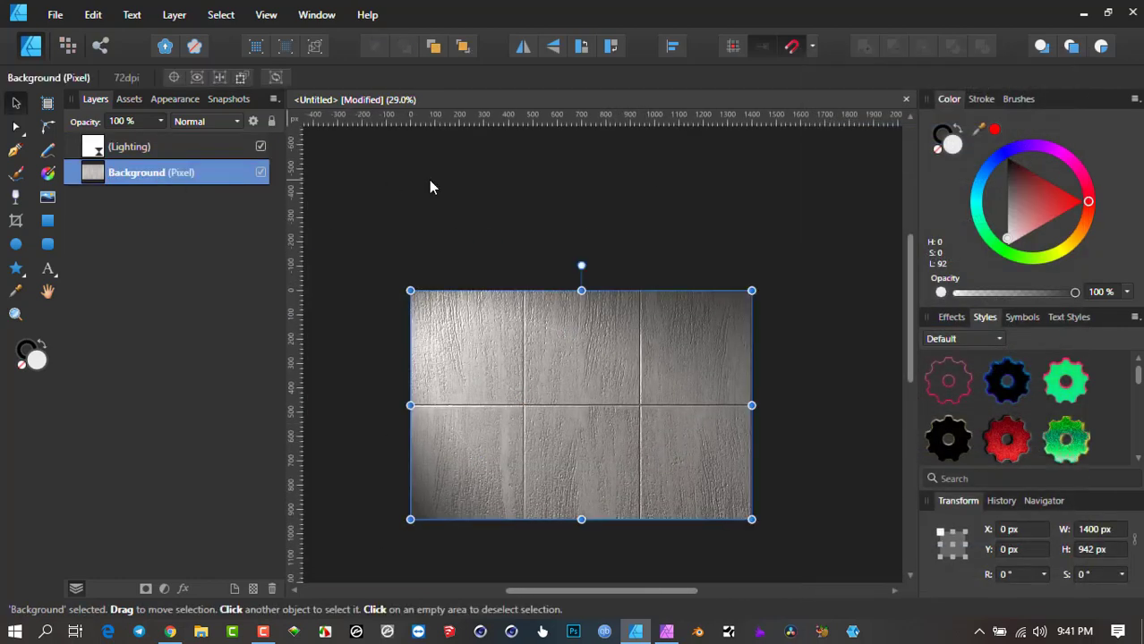
click(430, 178)
click(55, 278)
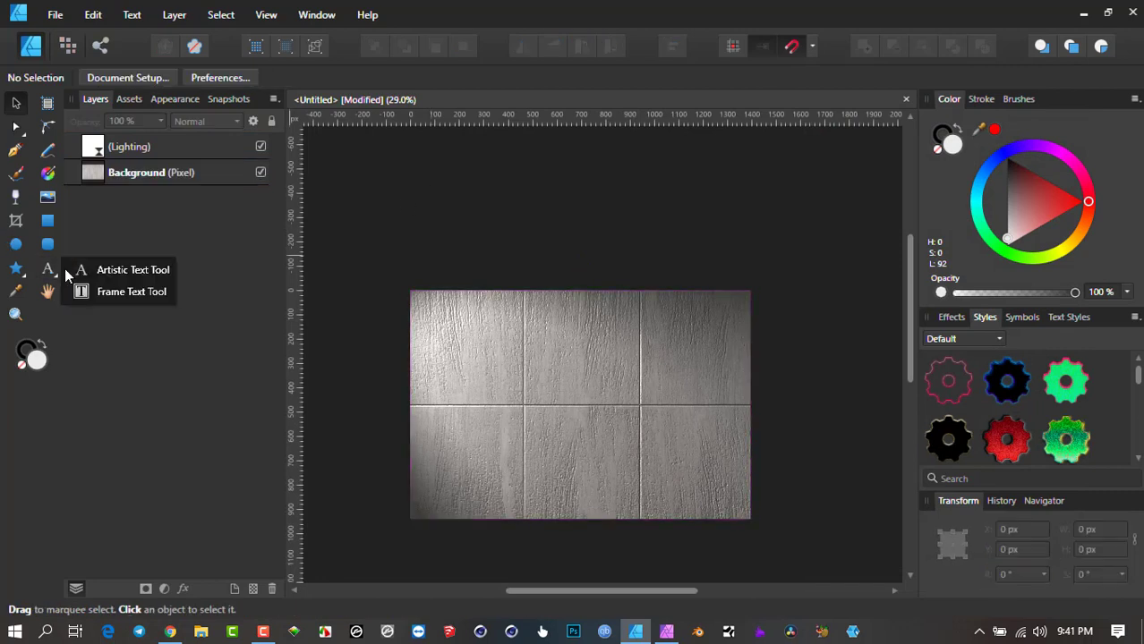
click(112, 267)
drag(439, 335, 463, 365)
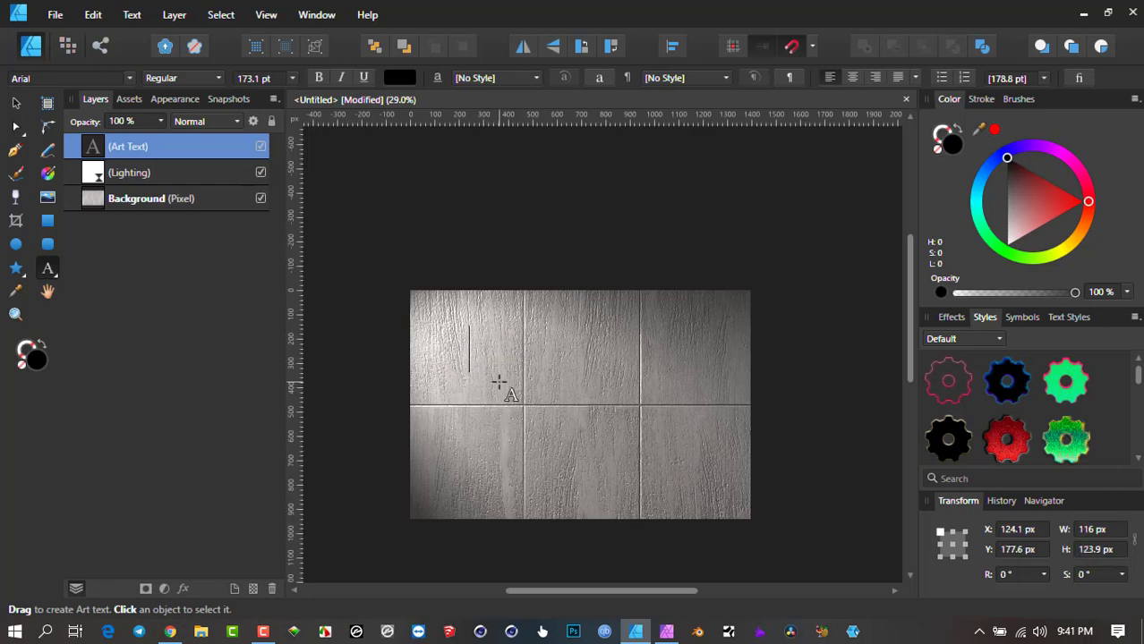
text(Afinity)
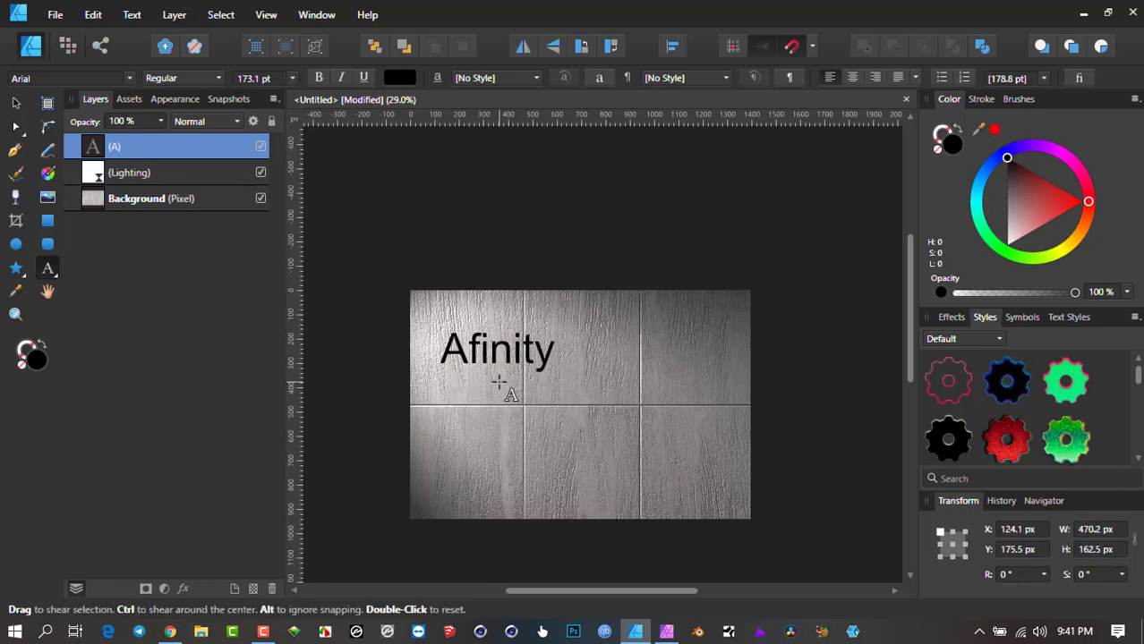
Enlarge the "Afinity" text to about 413.7 pt so that it spans the upper tiles, about 1123.5 px wide.
key(Escape)
drag(561, 376, 727, 402)
scroll(639, 429, up, 2)
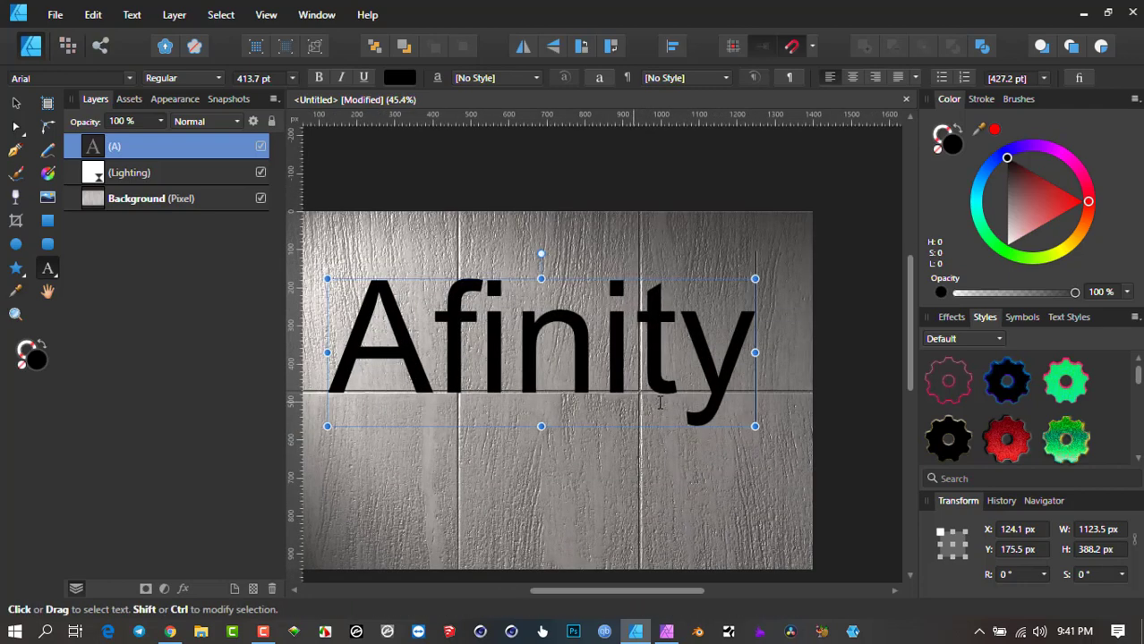
Colour all the characters of the "Afinity" text bright red (H 0, S 100, L 49) and deselect the text.
key(ctrl+d)
drag(1054, 190, 1059, 201)
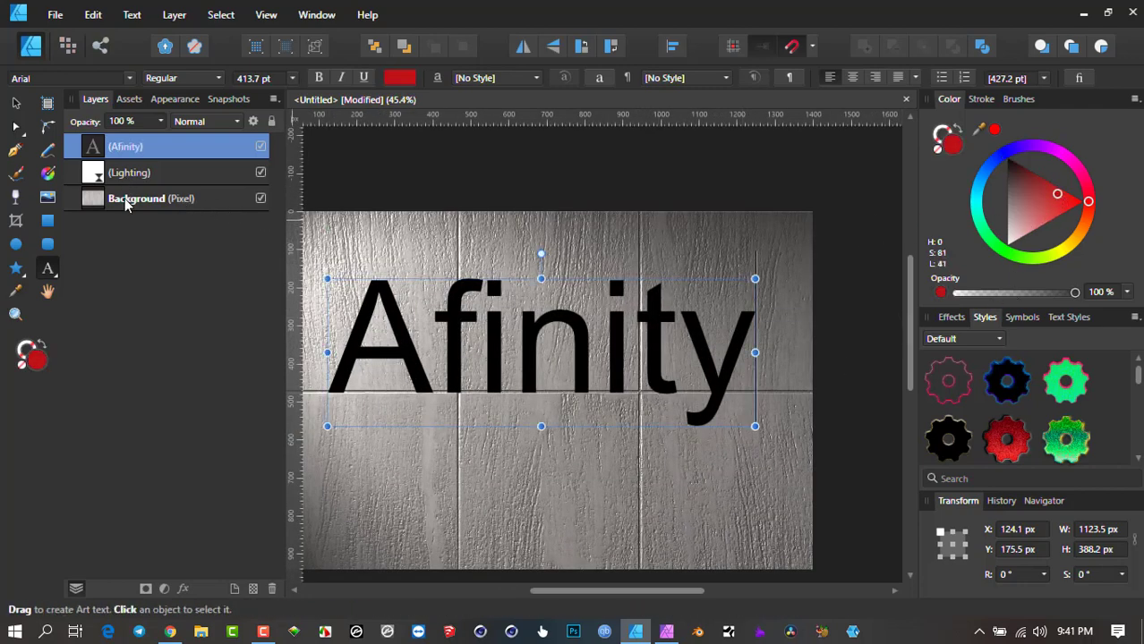
click(329, 327)
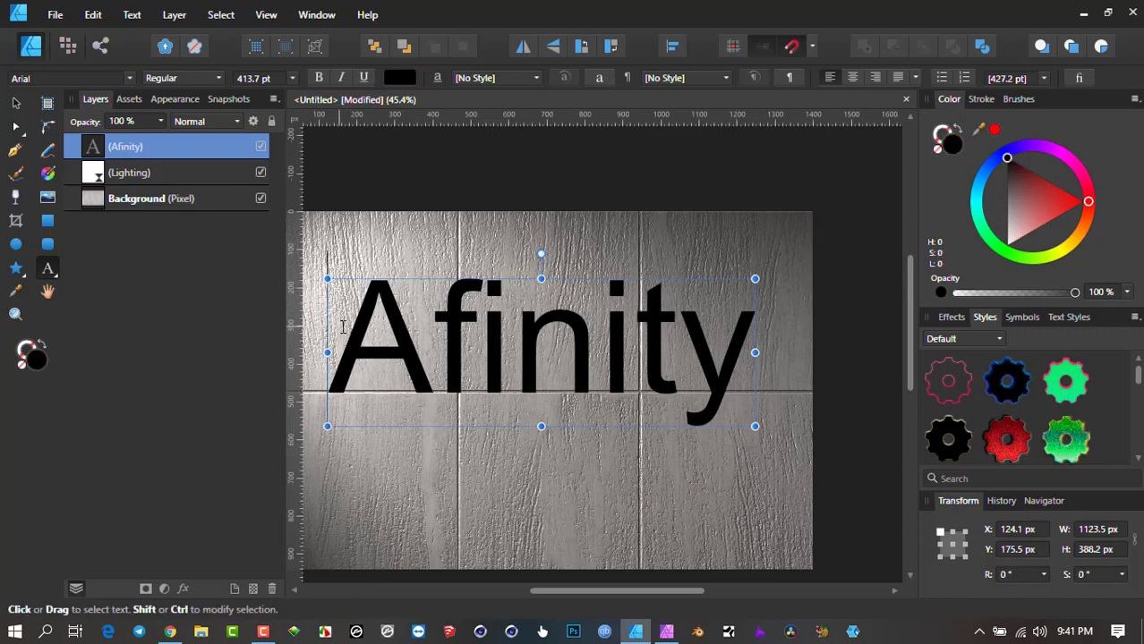
drag(342, 327, 760, 331)
drag(1040, 205, 1083, 185)
click(17, 104)
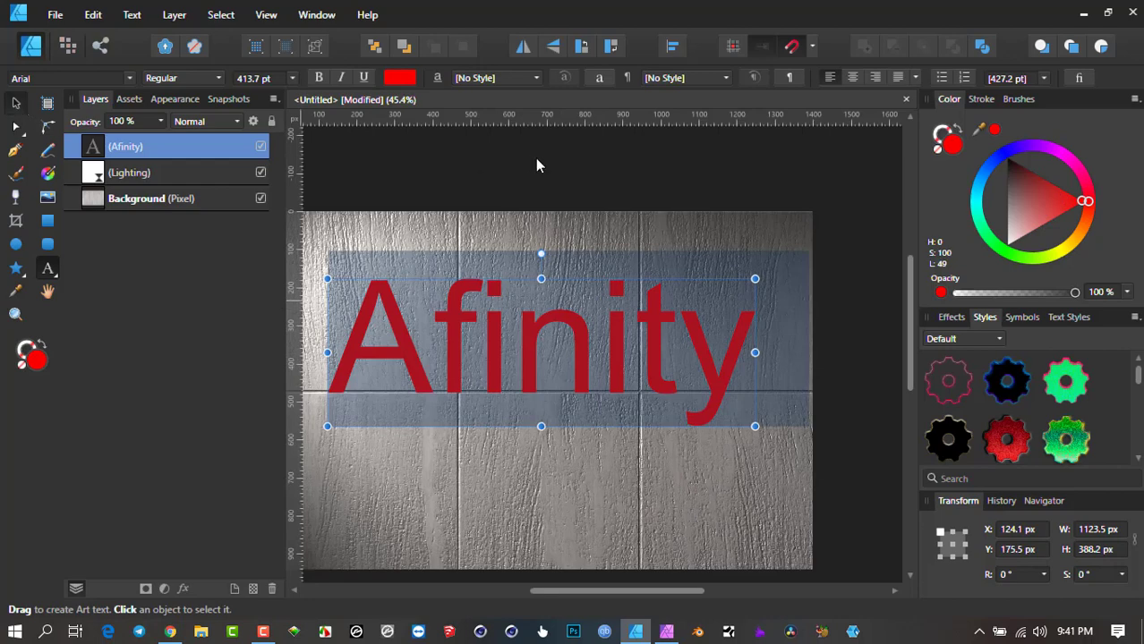
click(537, 159)
Move the "Afinity" text layer beneath the Lighting layer and above the Background so the wood relief affects the letters.
scroll(537, 286, down, 2)
scroll(537, 287, left, 3)
scroll(566, 298, up, 1)
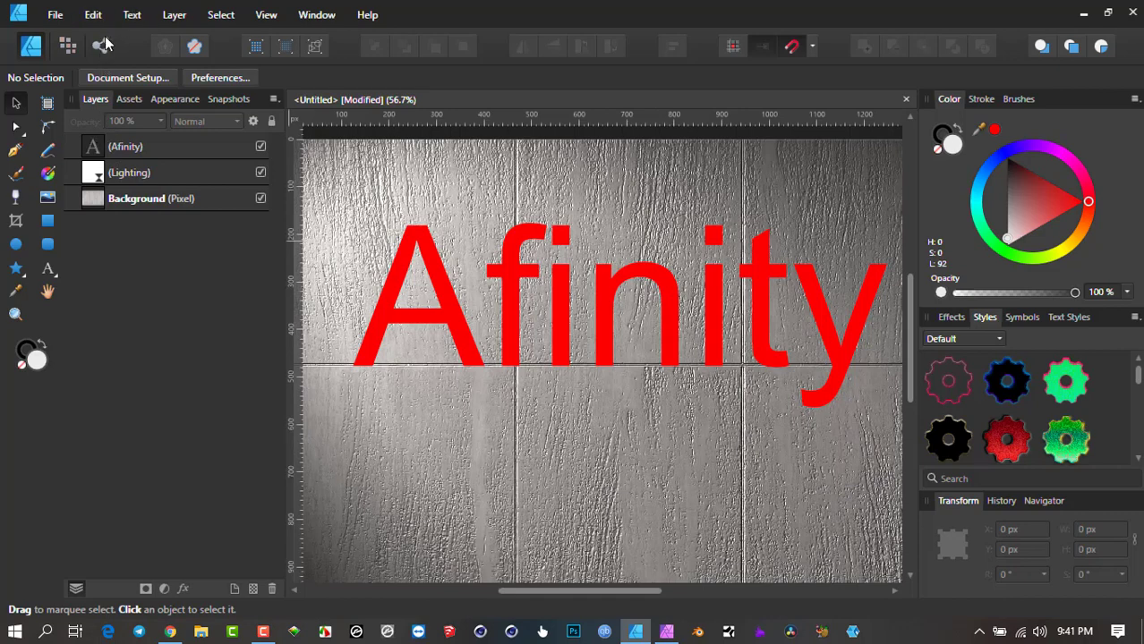
click(99, 177)
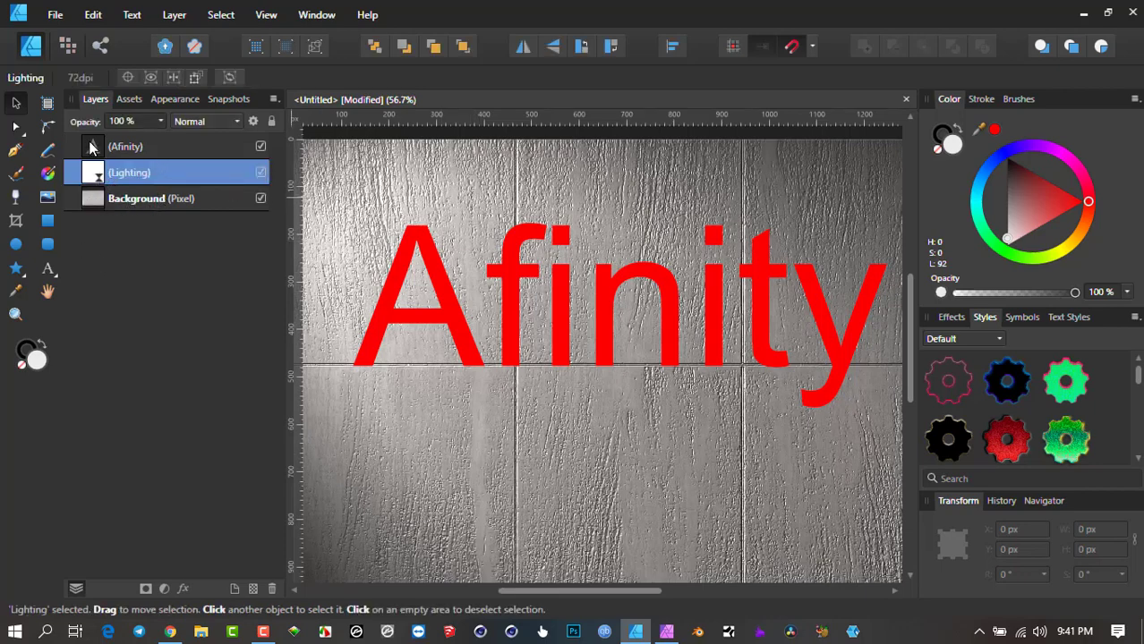
click(94, 147)
drag(94, 148, 86, 196)
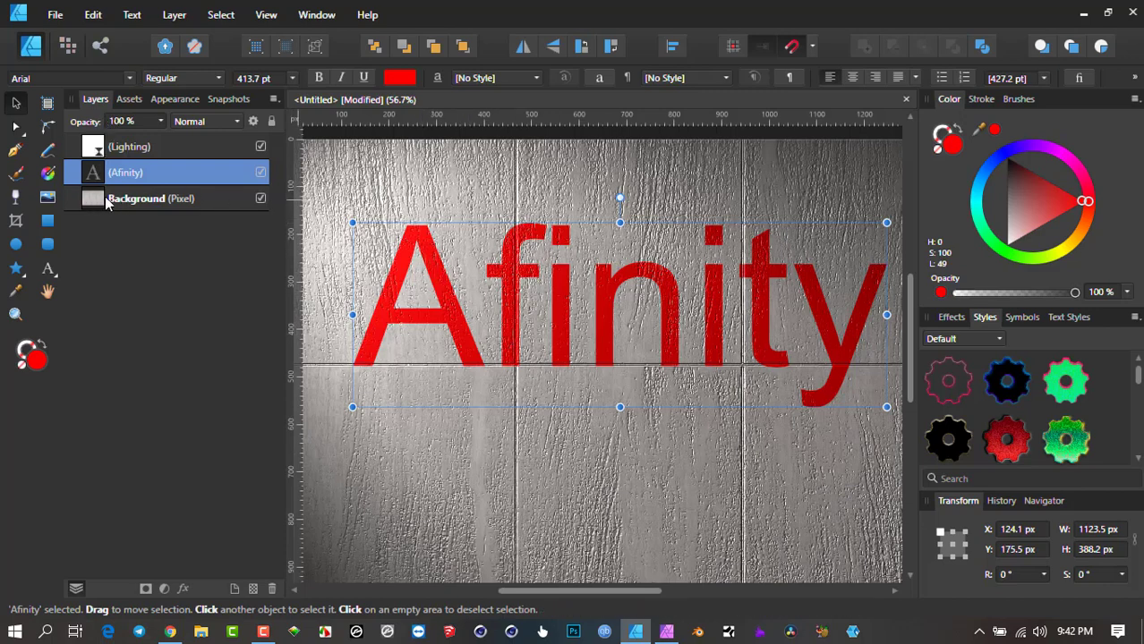
Shrink the "Afinity" text to about 212 pt and place it at the lower middle tile, at about X 432.8, Y 686.2 px.
scroll(589, 434, down, 1)
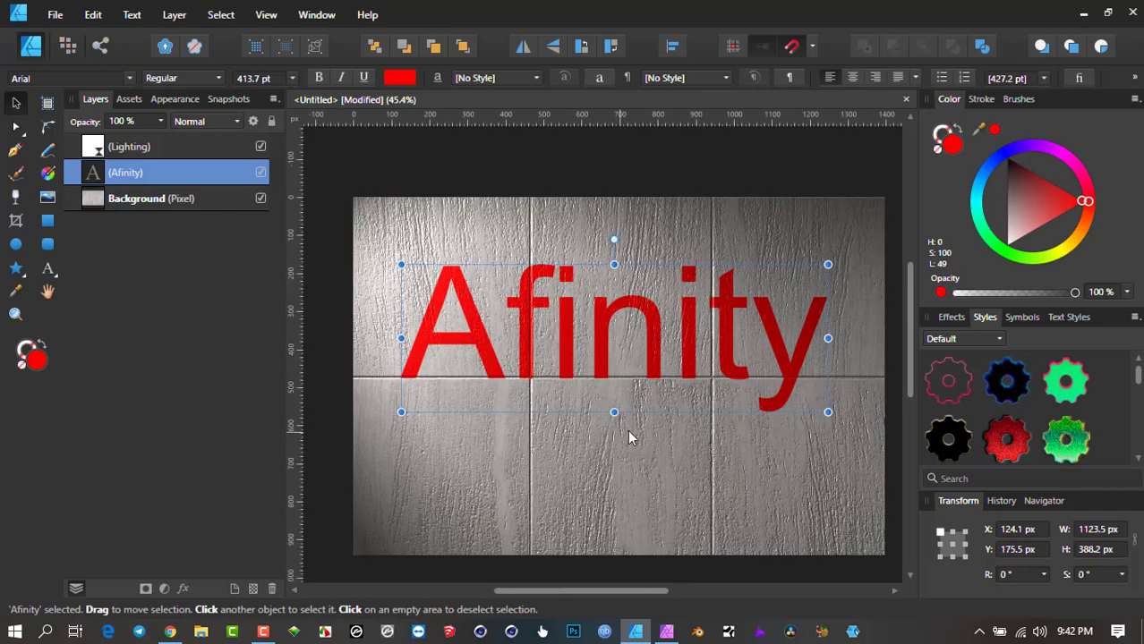
mouse_move(827, 411)
mouse_down()
mouse_move(727, 377)
mouse_move(822, 398)
mouse_move(820, 409)
mouse_move(814, 396)
mouse_up()
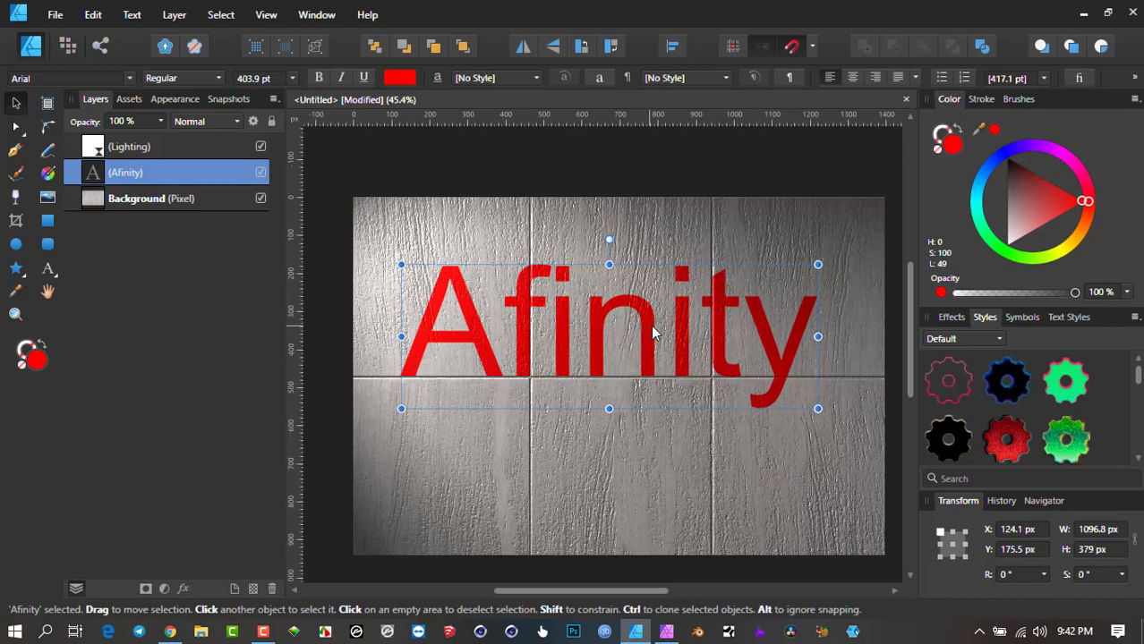
click(53, 15)
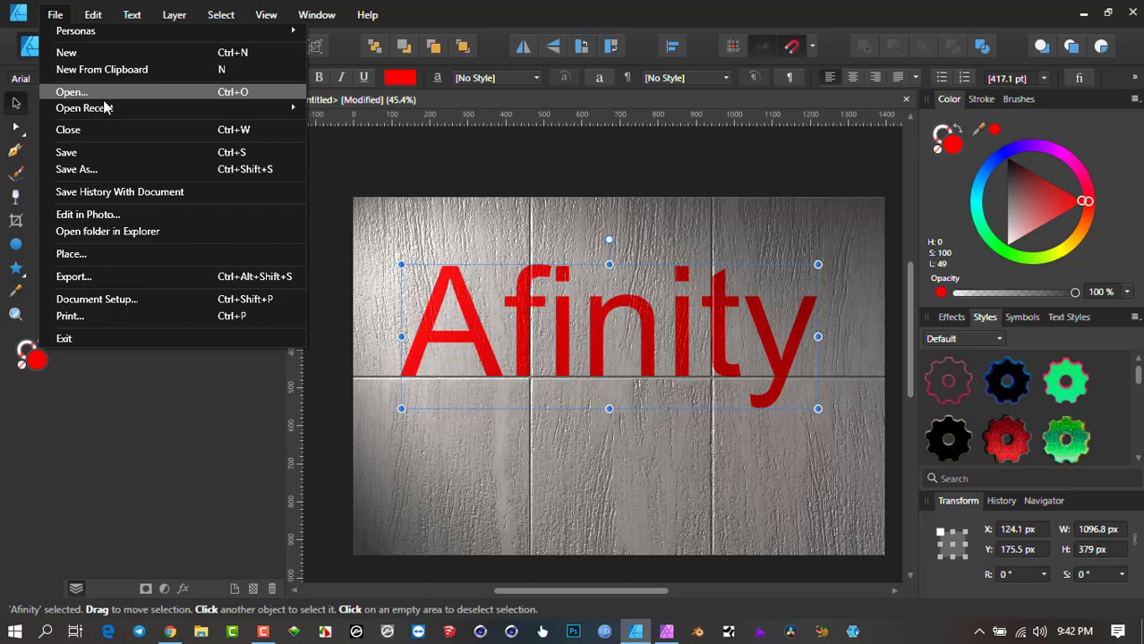
click(524, 327)
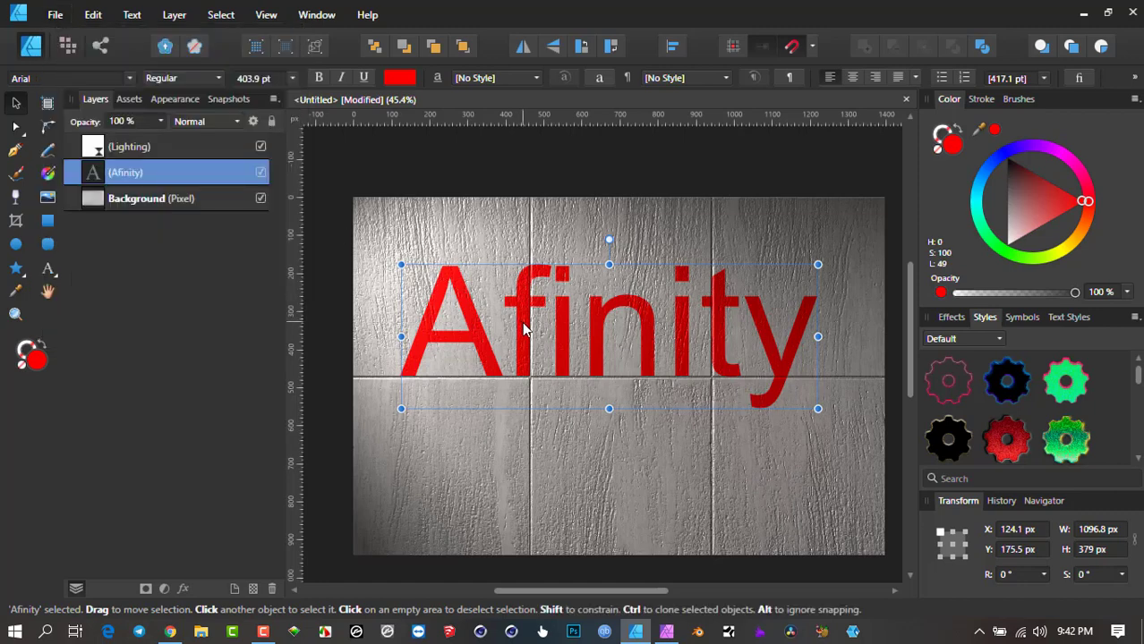
drag(818, 264, 615, 324)
drag(537, 363, 657, 500)
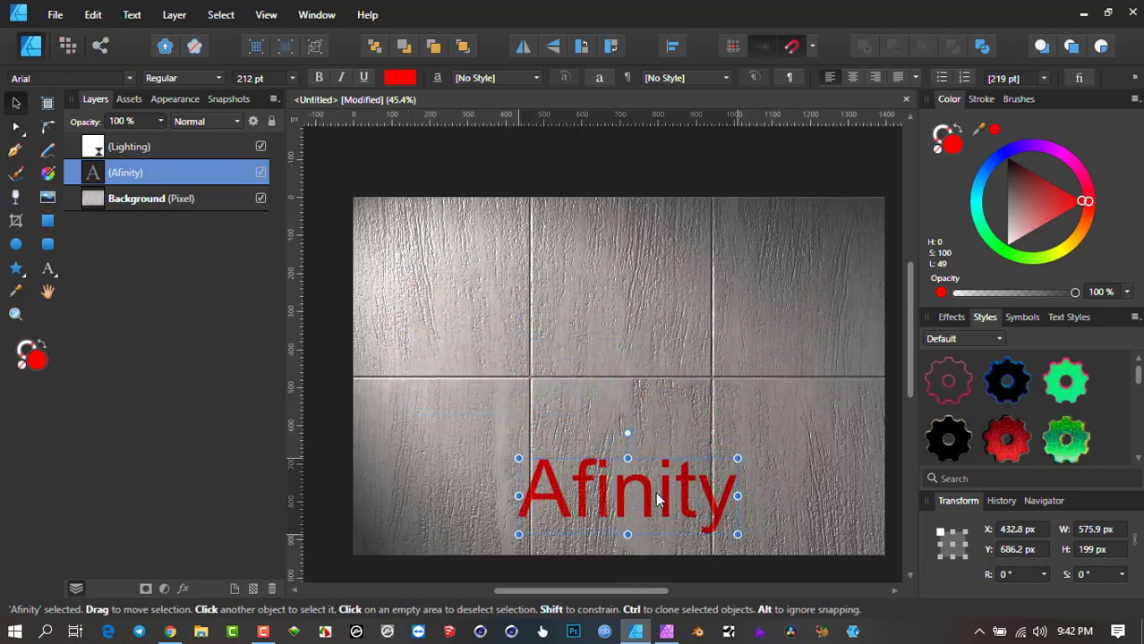
click(465, 151)
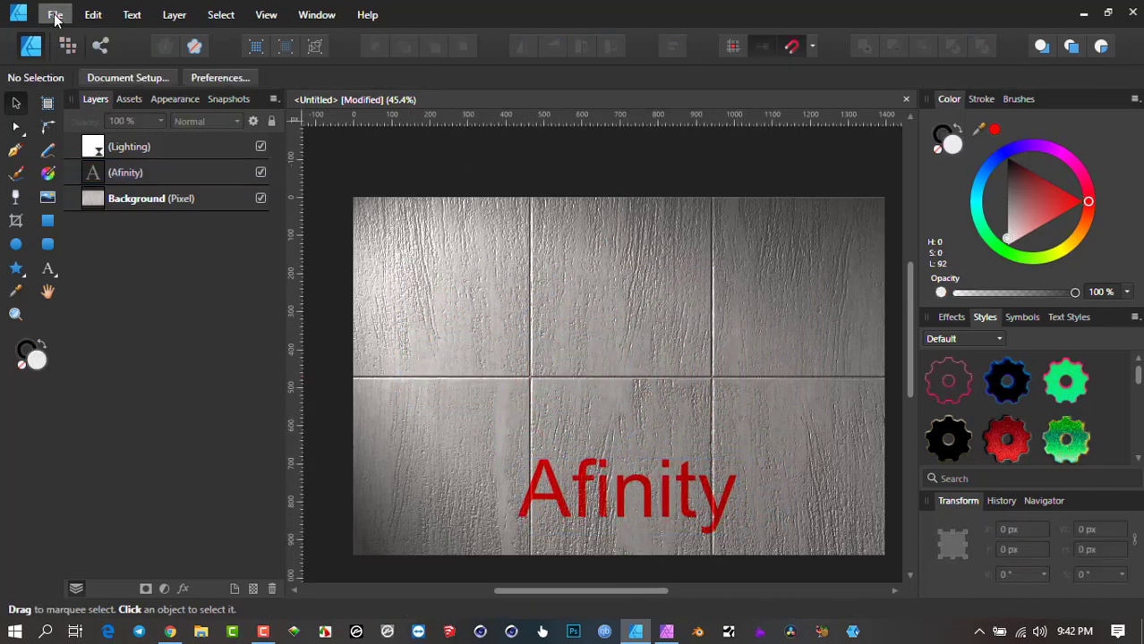
Place RockinBillys.png from the Client Logo Export folder over the middle tiles, about 513.7 px square.
click(56, 16)
click(92, 254)
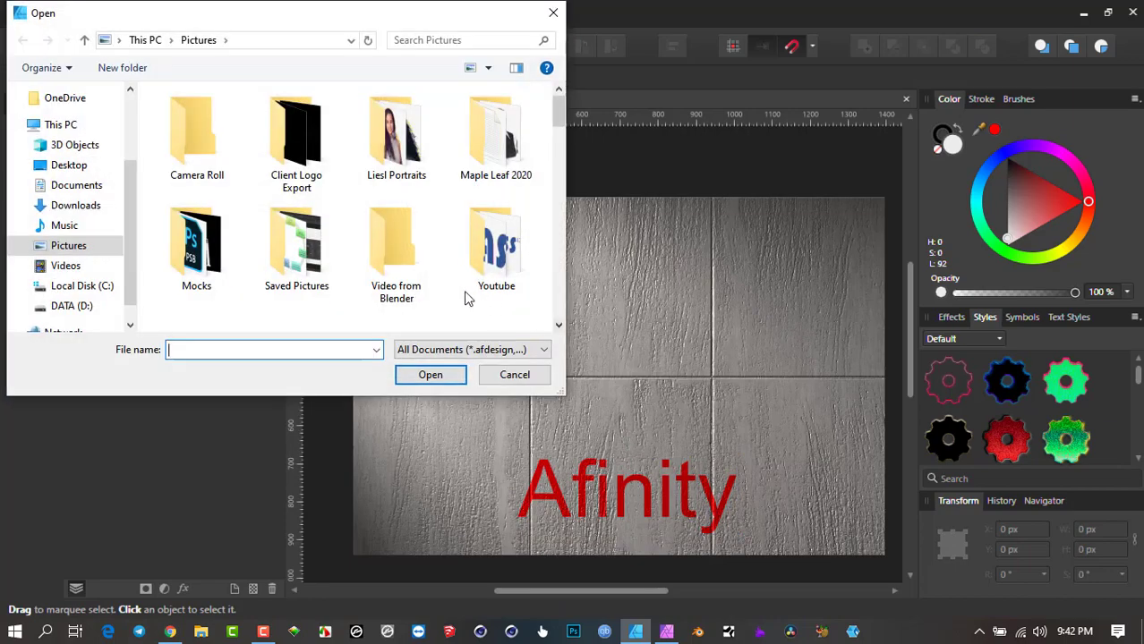
scroll(447, 278, down, 10)
scroll(426, 255, down, 3)
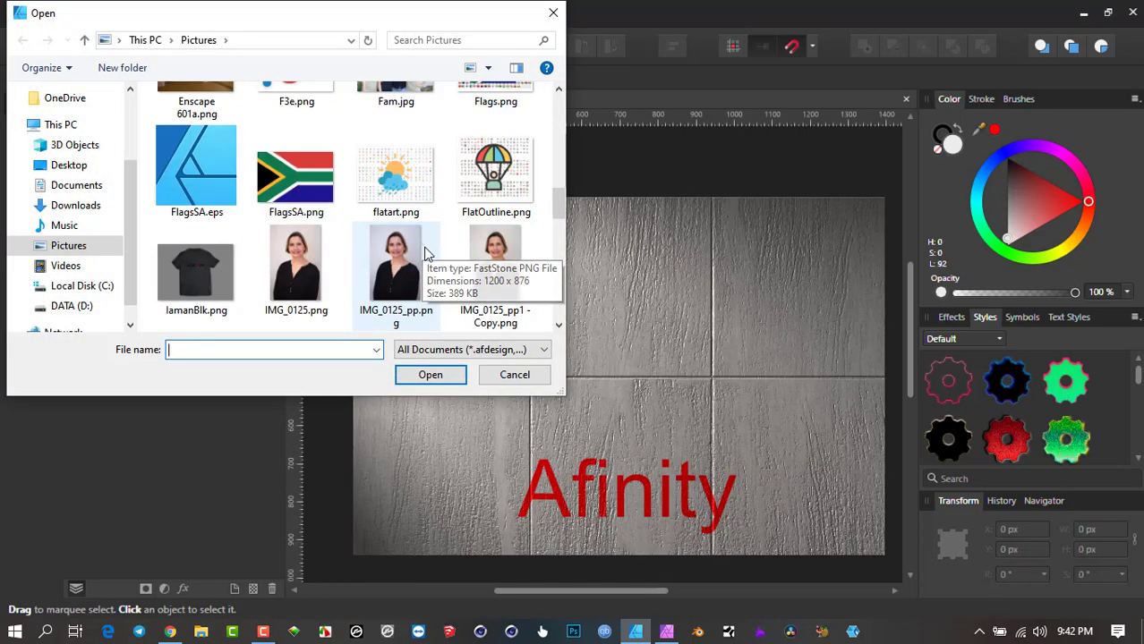
scroll(426, 255, down, 8)
scroll(414, 253, up, 6)
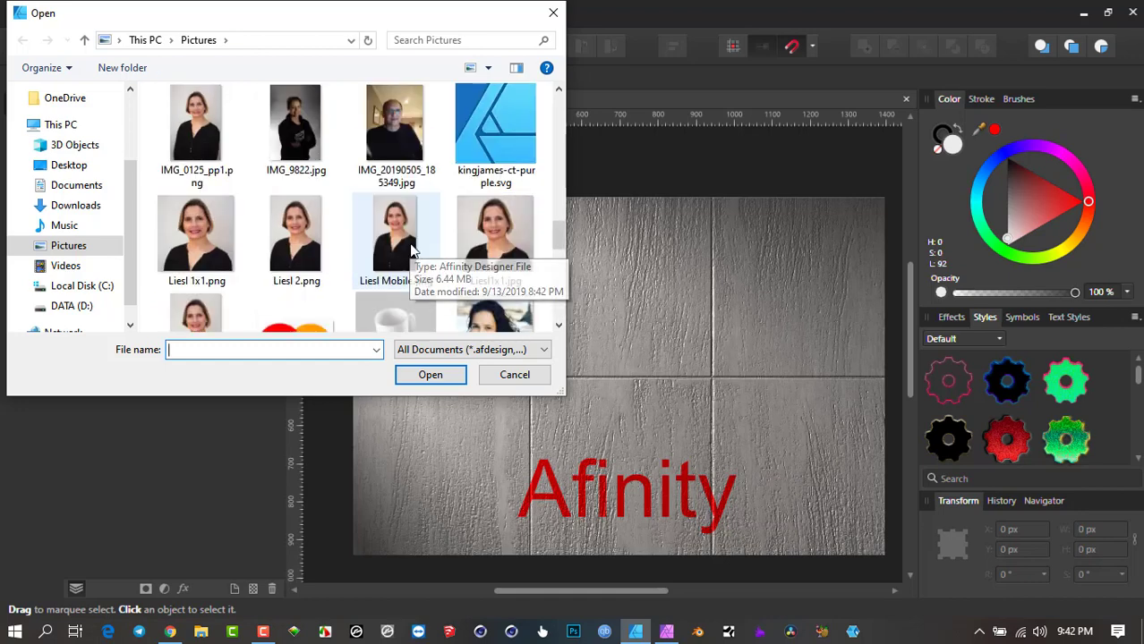
scroll(386, 223, up, 15)
click(287, 152)
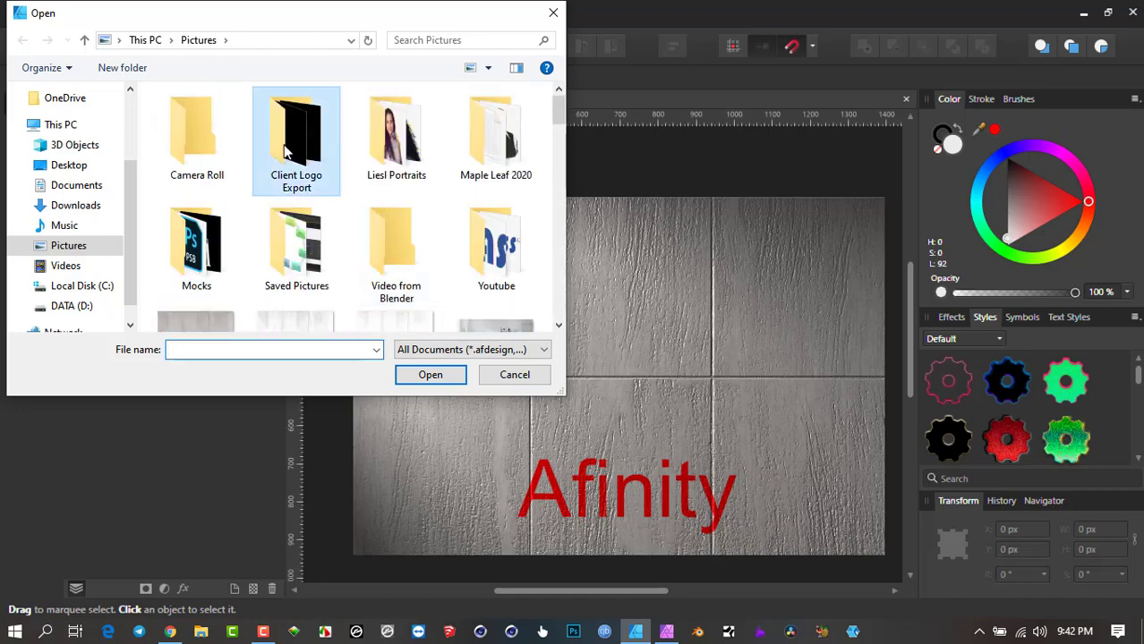
double_click(287, 152)
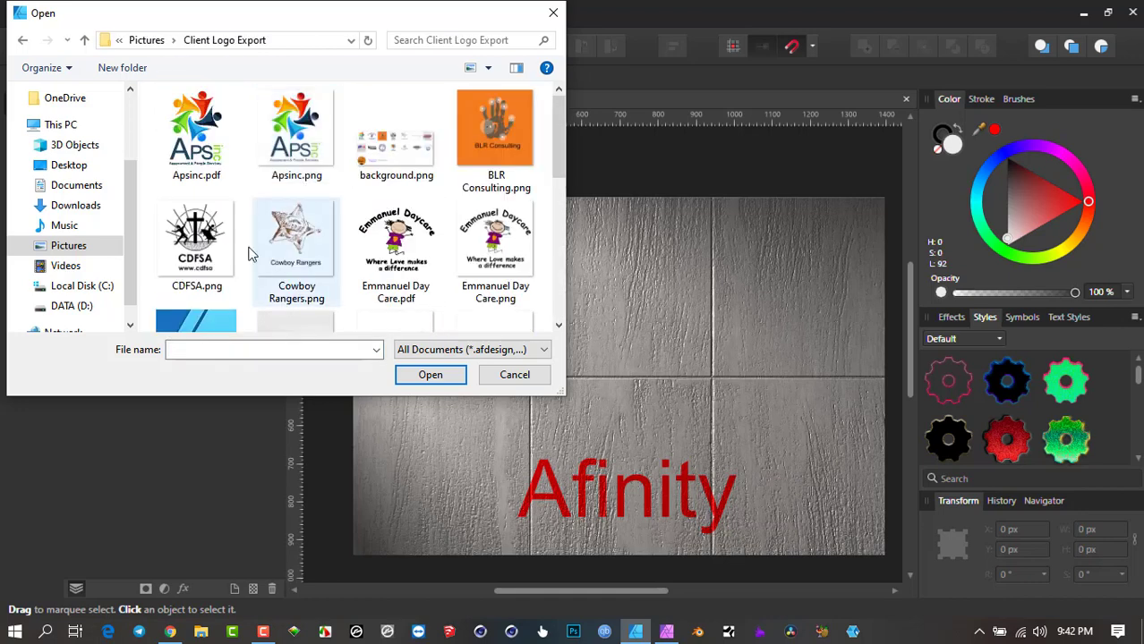
scroll(219, 262, down, 3)
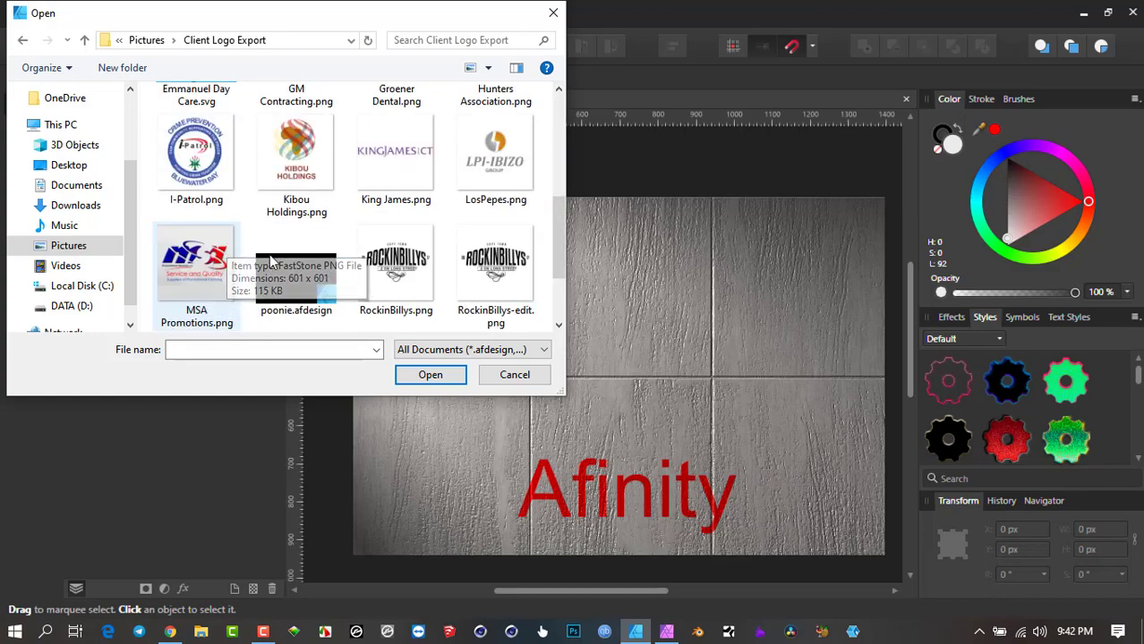
click(426, 261)
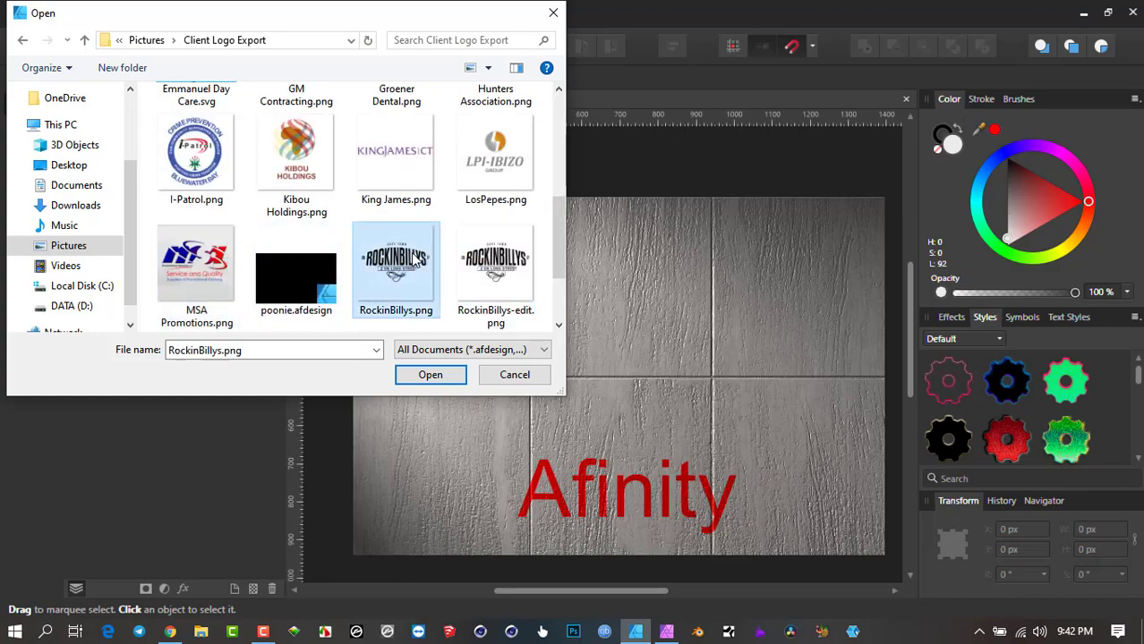
click(443, 375)
click(458, 269)
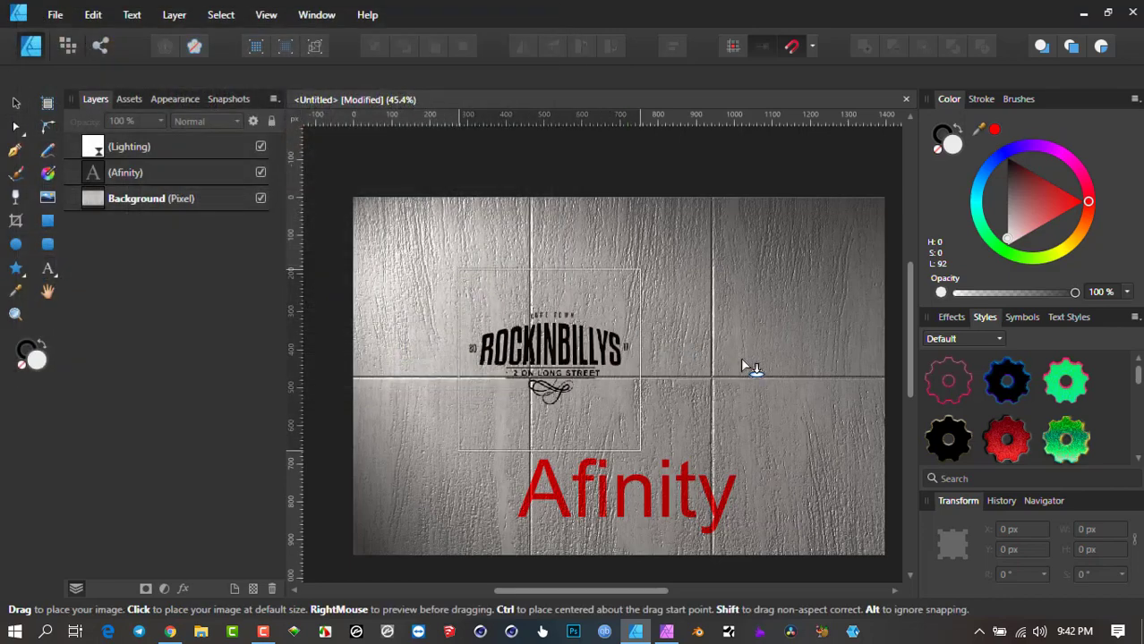
drag(580, 349, 666, 327)
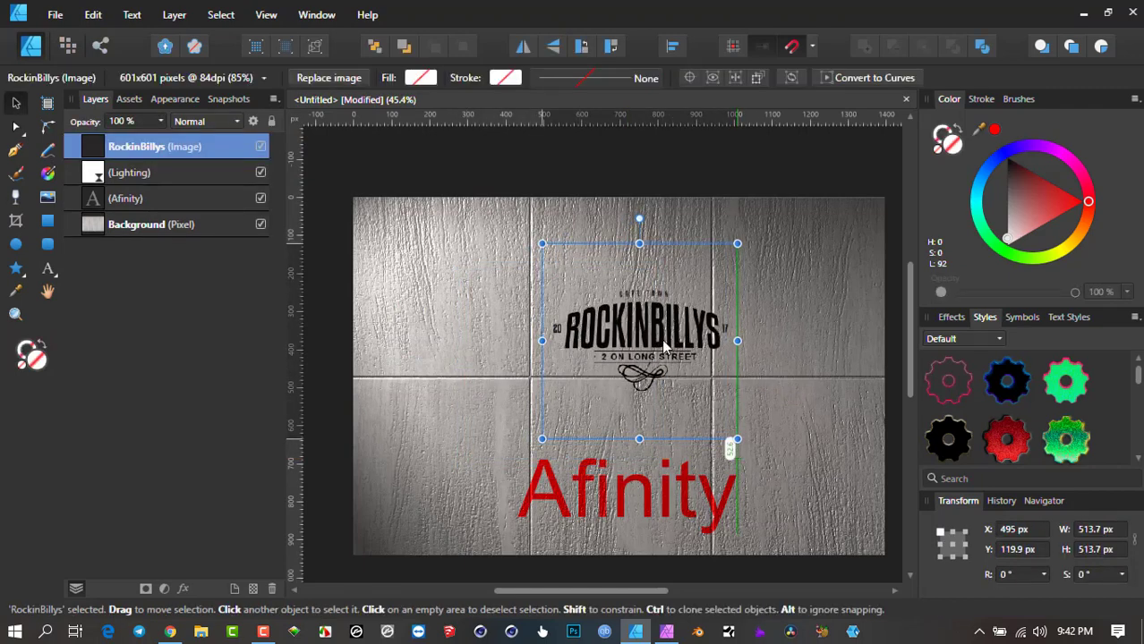
Shrink "Afinity" into the artwork's lower-right corner and enlarge the RockinBillys logo to about 917.2 px square, centred on the tiles.
click(645, 497)
drag(737, 458, 845, 529)
drag(637, 324, 488, 302)
drag(586, 414, 814, 483)
drag(624, 407, 672, 365)
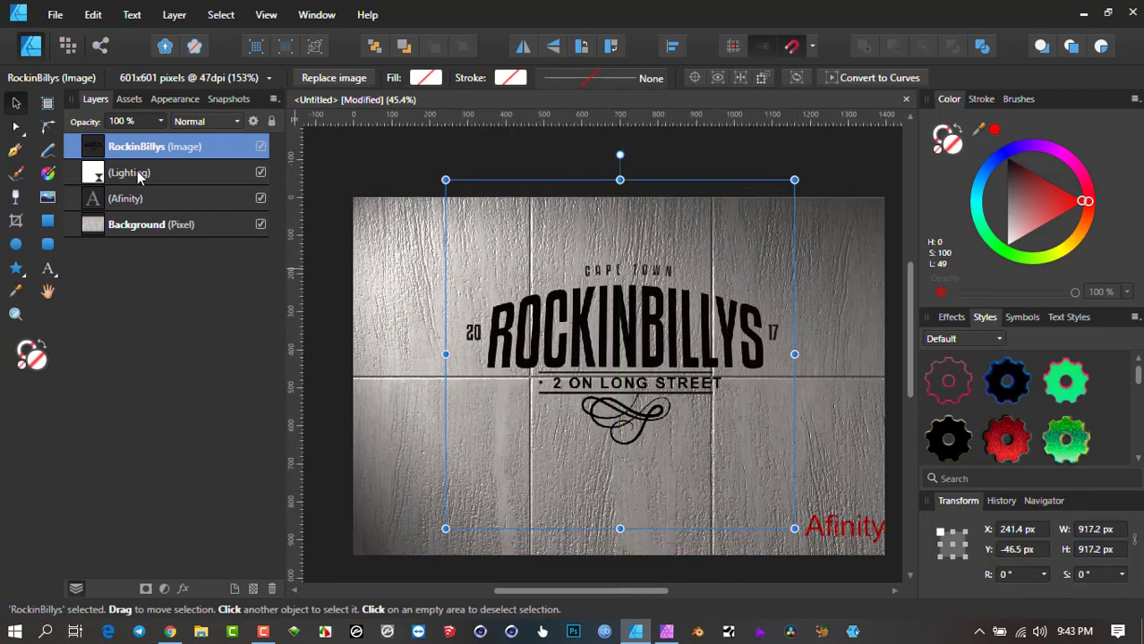
Move the RockinBillys image layer directly beneath the Lighting layer so the logo takes on the wood relief.
drag(95, 150, 93, 185)
scroll(512, 347, up, 2)
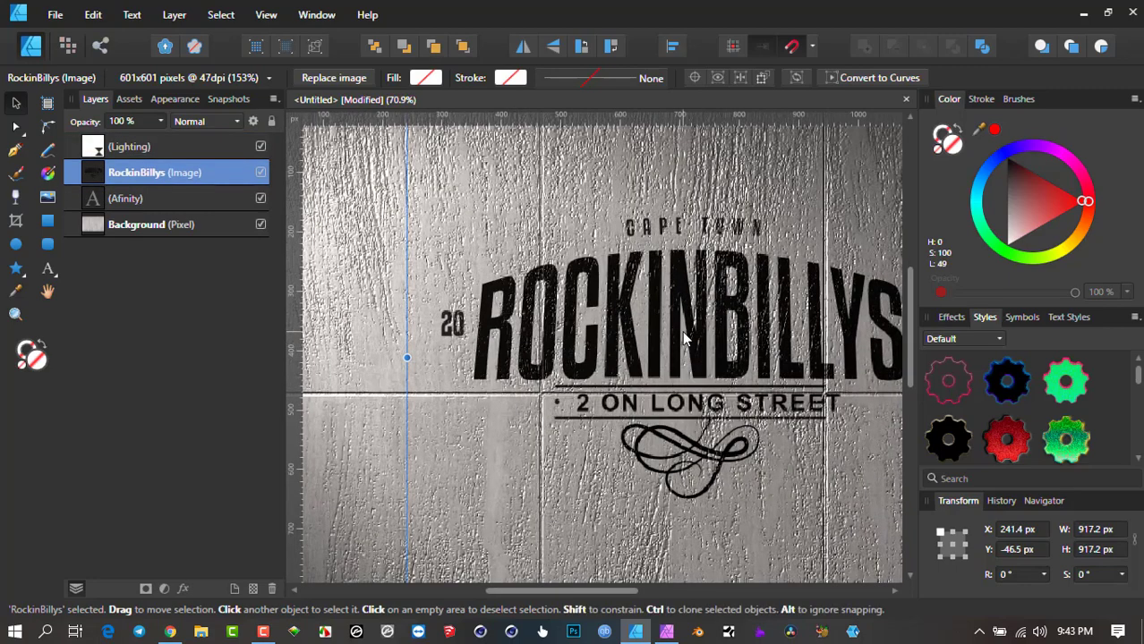
scroll(684, 338, down, 2)
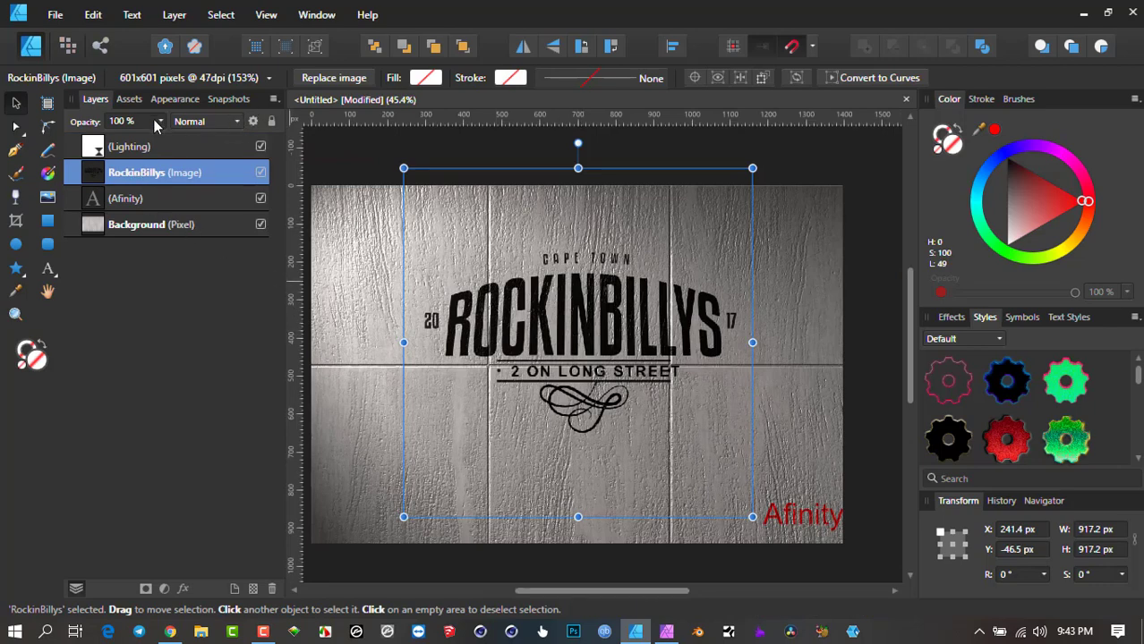
Reduce the RockinBillys logo's opacity to 66% and move it straight up to about Y -194.2 px.
click(201, 124)
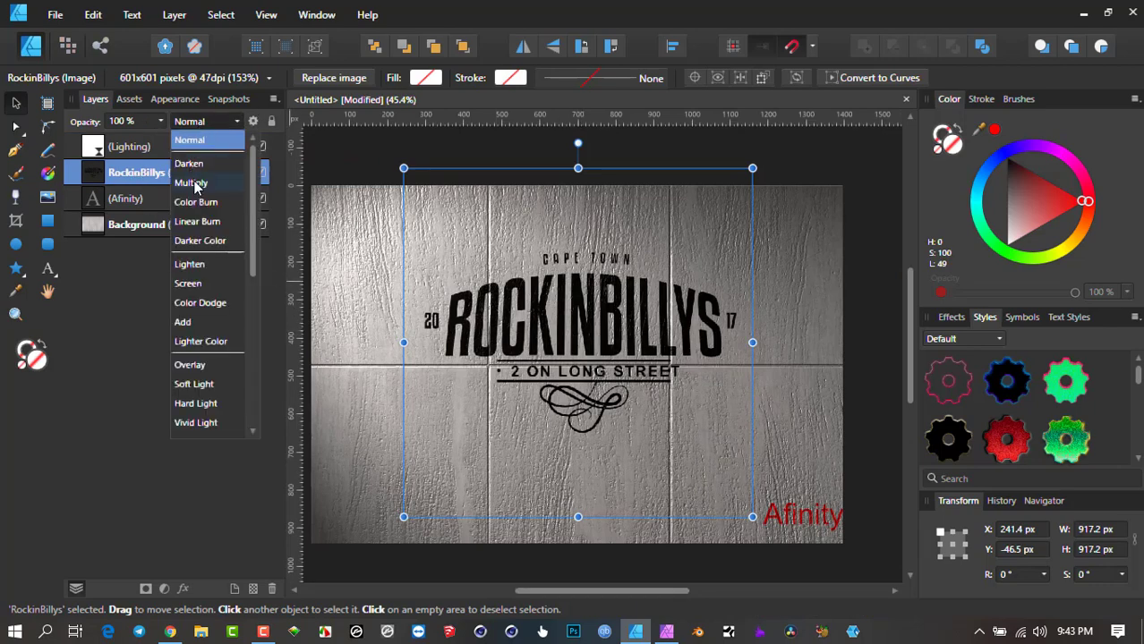
click(160, 120)
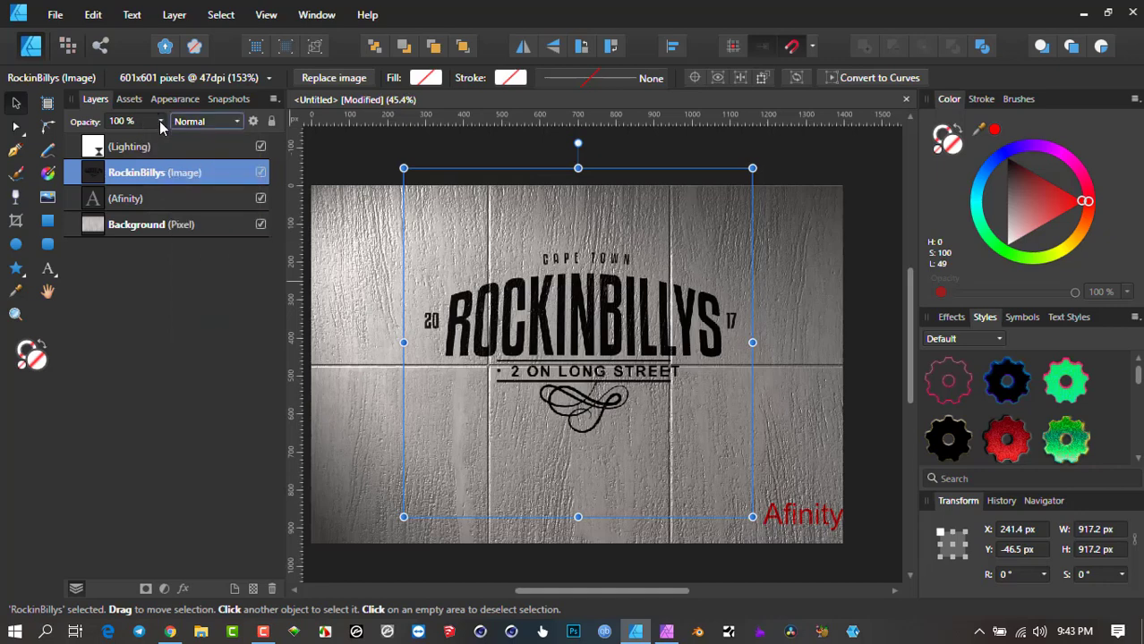
click(161, 122)
drag(163, 139, 133, 143)
drag(111, 139, 123, 149)
drag(544, 313, 550, 259)
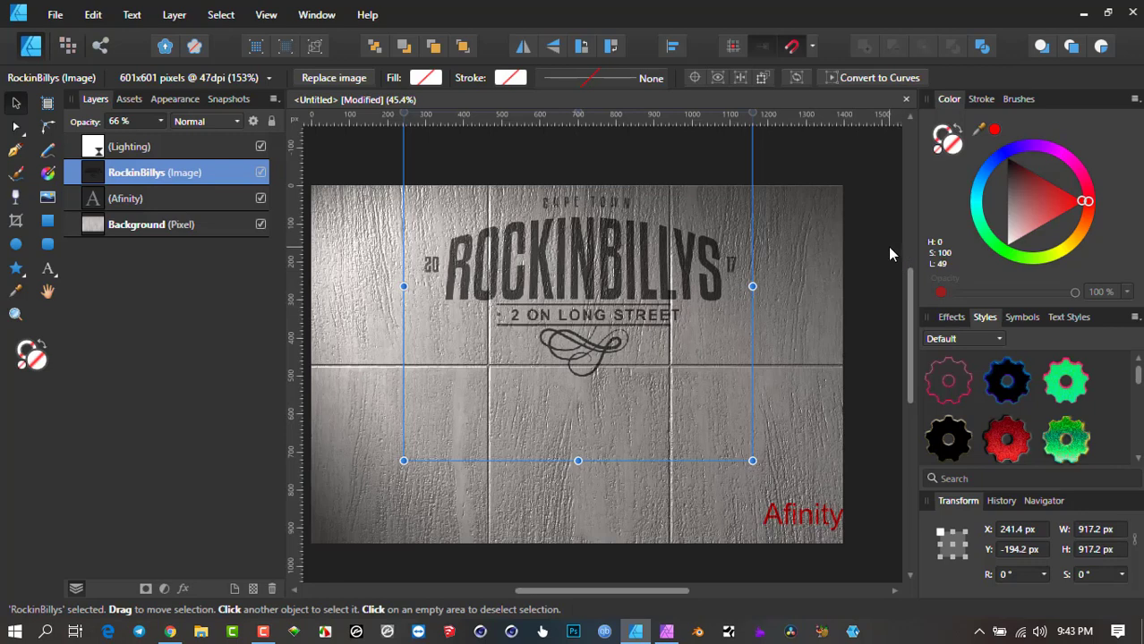
click(889, 256)
Add a Recolor adjustment to the Background layer with hue 17.5° and lightness -34% for an orange wood tone.
click(788, 293)
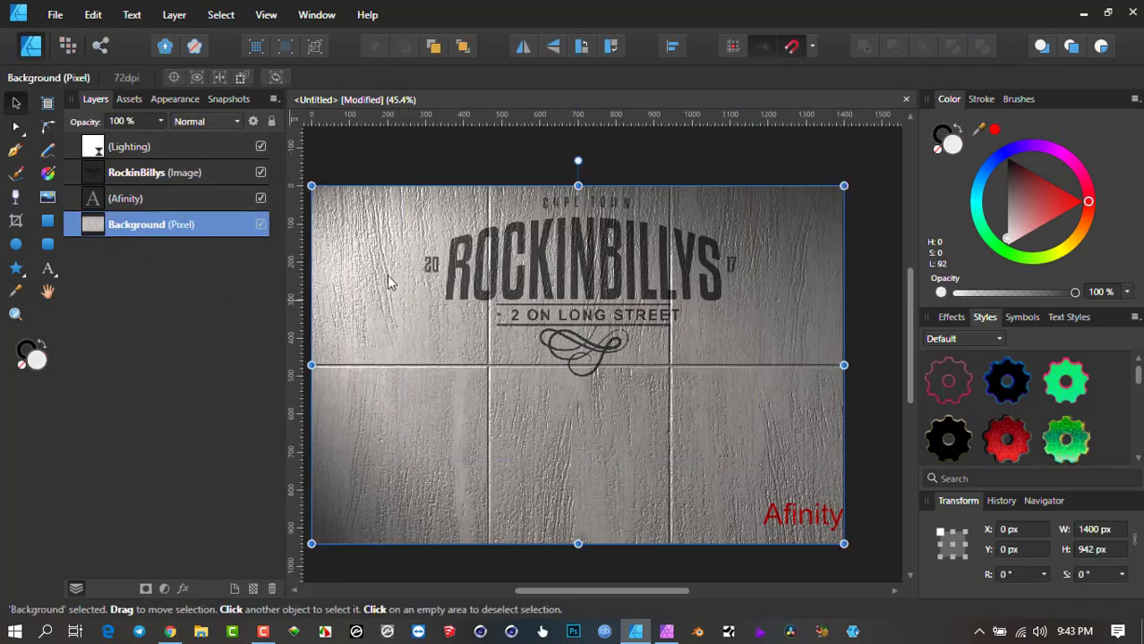
drag(1037, 206, 1054, 197)
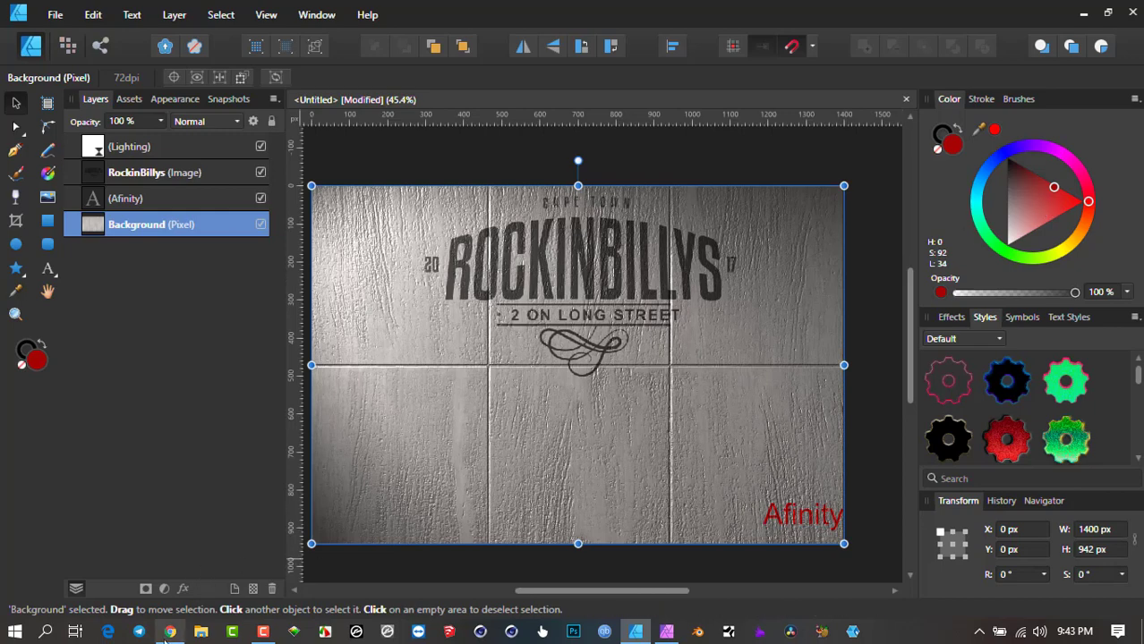
click(162, 591)
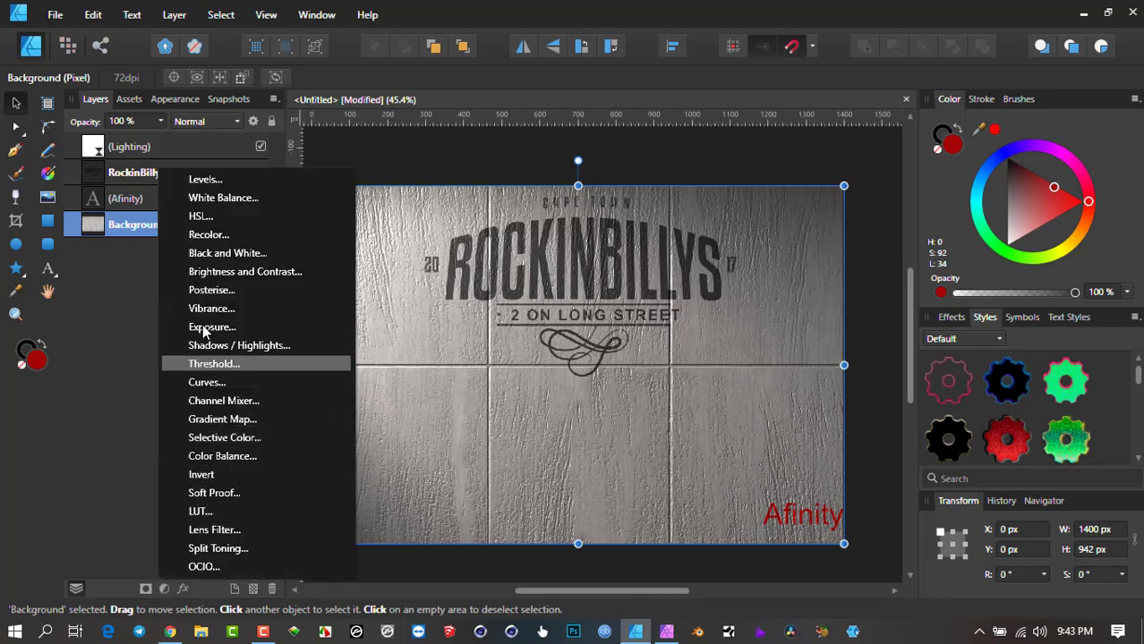
click(208, 235)
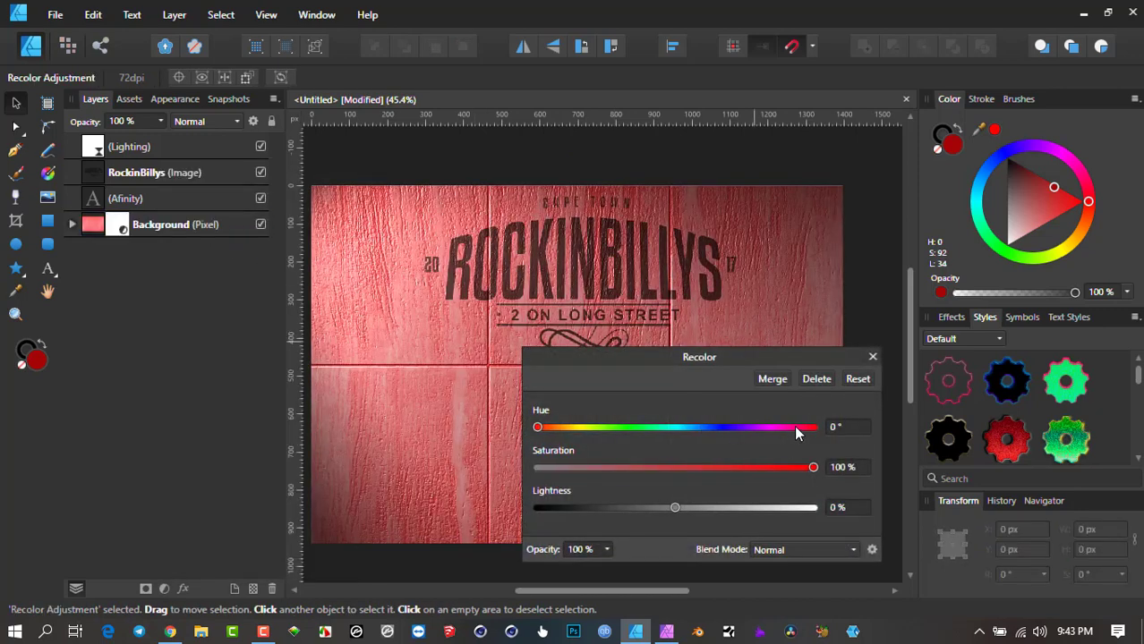
drag(728, 358, 962, 277)
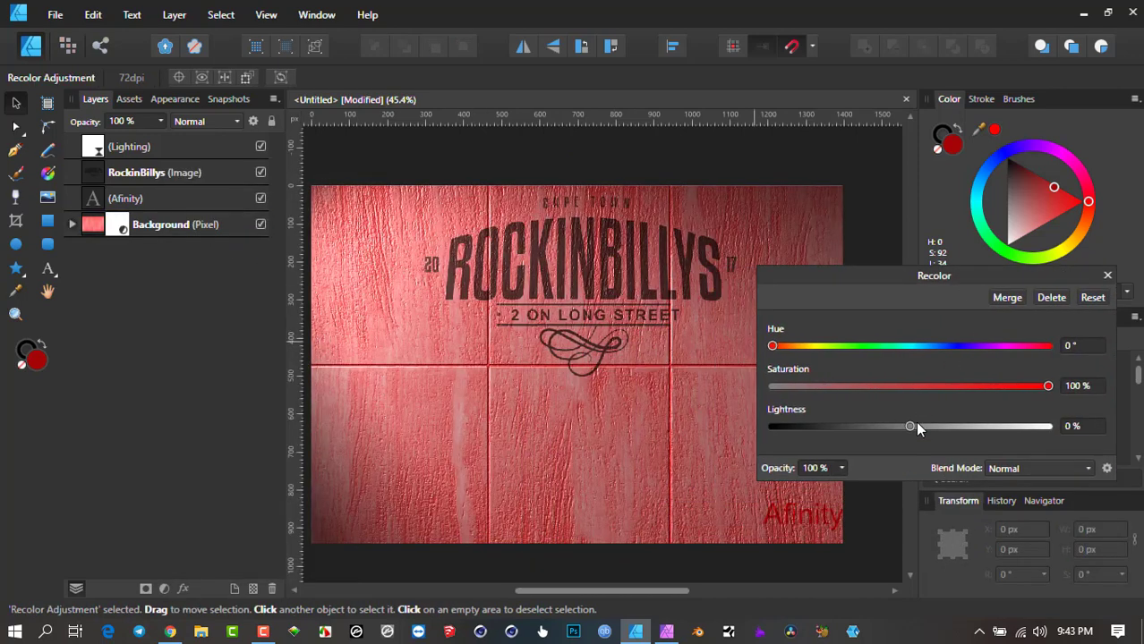
mouse_move(772, 345)
mouse_down()
mouse_move(880, 345)
mouse_move(772, 354)
mouse_move(786, 348)
mouse_up()
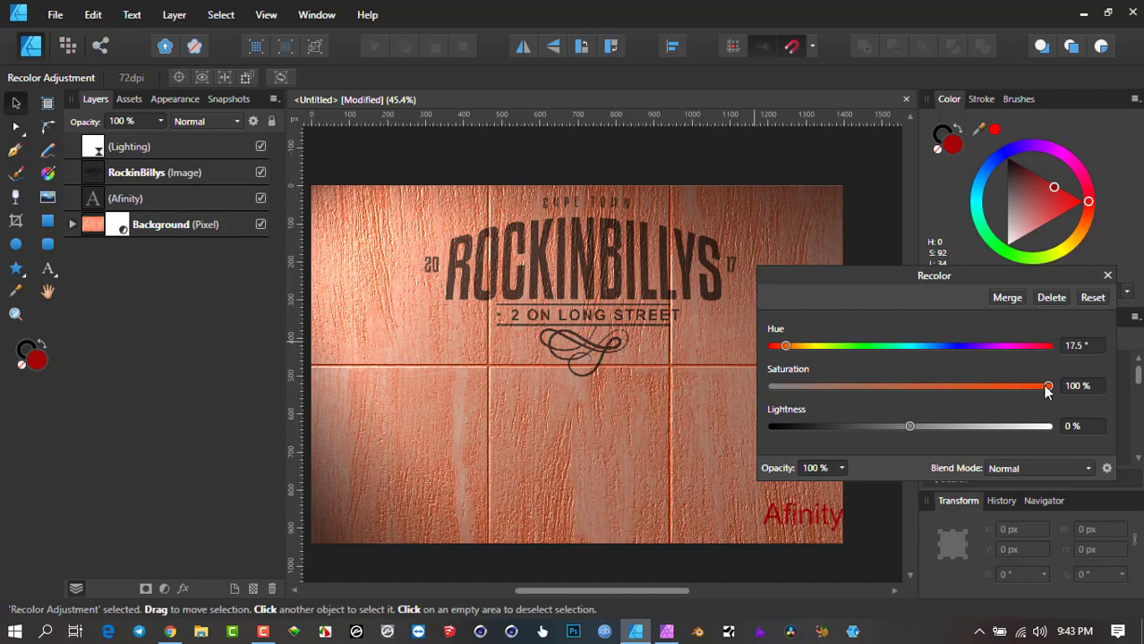
drag(907, 427, 863, 427)
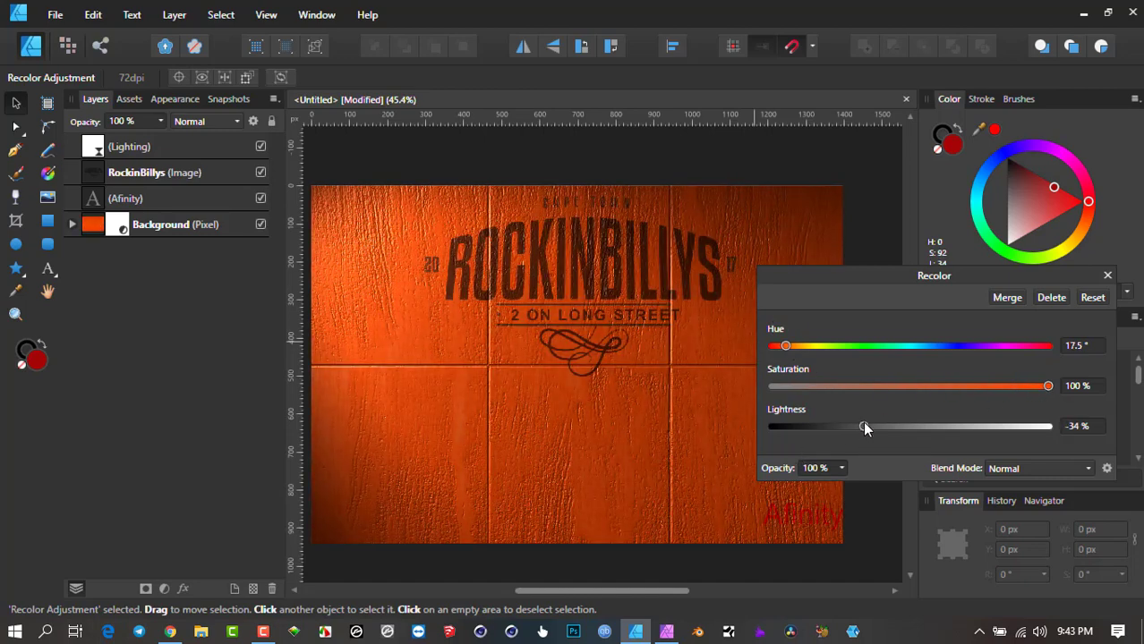
Raise the Lighting filter's specular to 83% and pull the spotlight's source closer to the artwork, at 57% distance.
click(771, 160)
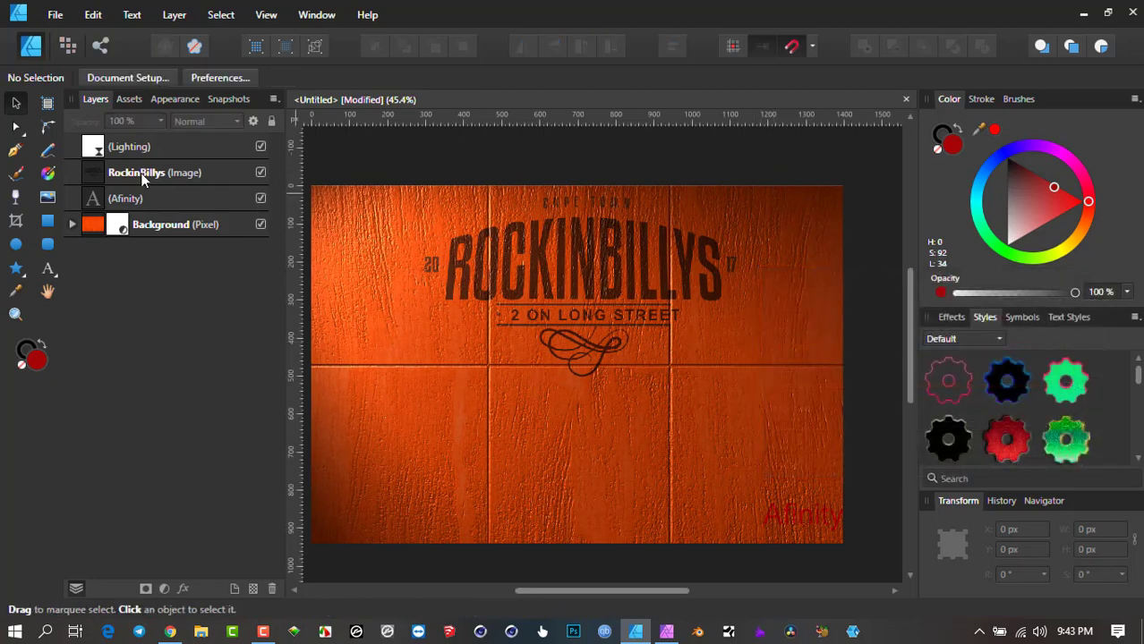
double_click(98, 151)
drag(606, 318, 699, 354)
scroll(699, 353, down, 2)
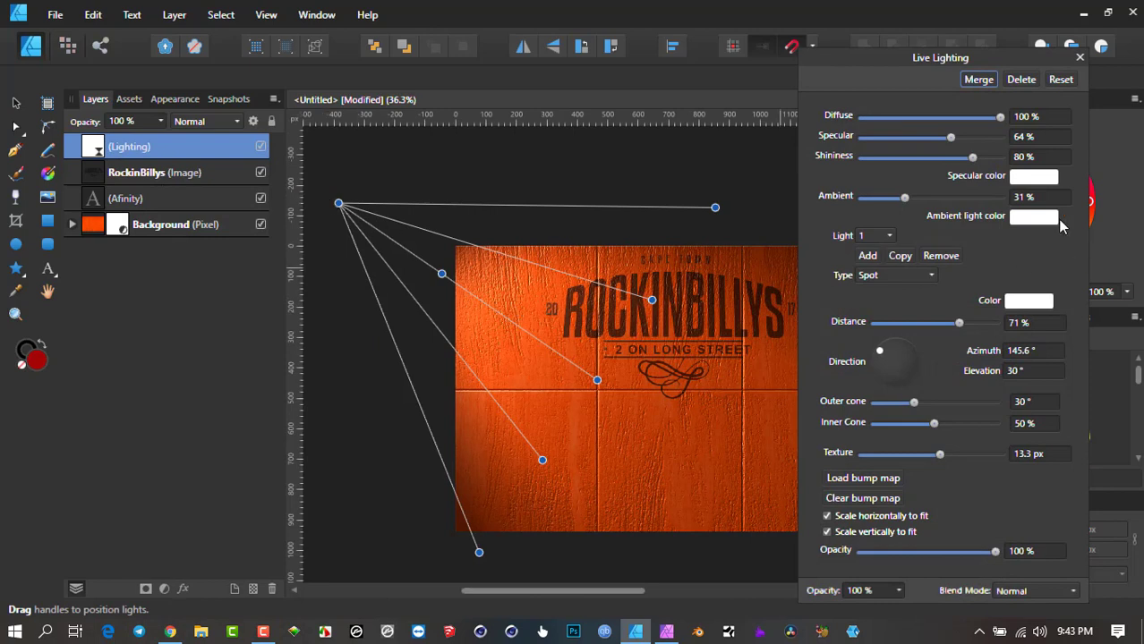
drag(950, 137, 976, 136)
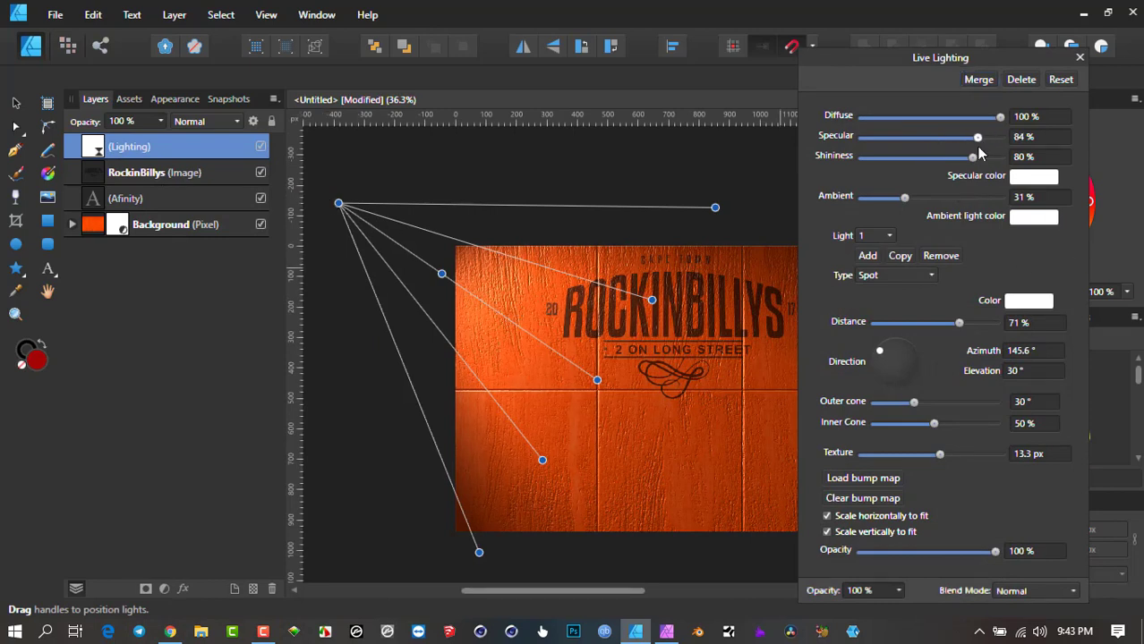
drag(339, 203, 389, 240)
scroll(439, 324, right, 3)
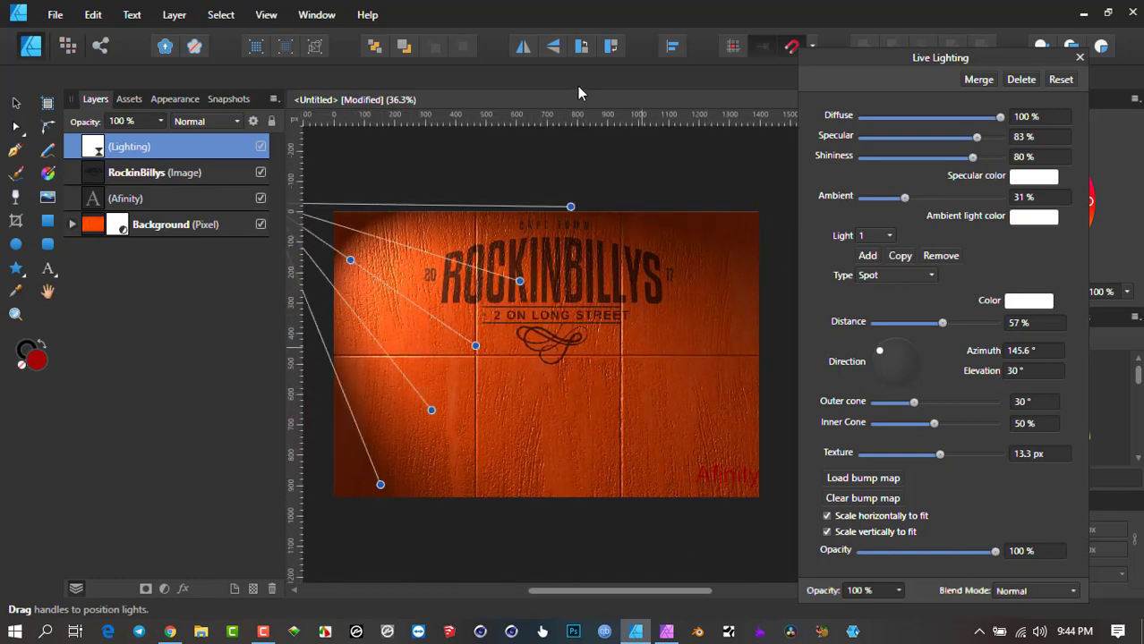
click(114, 175)
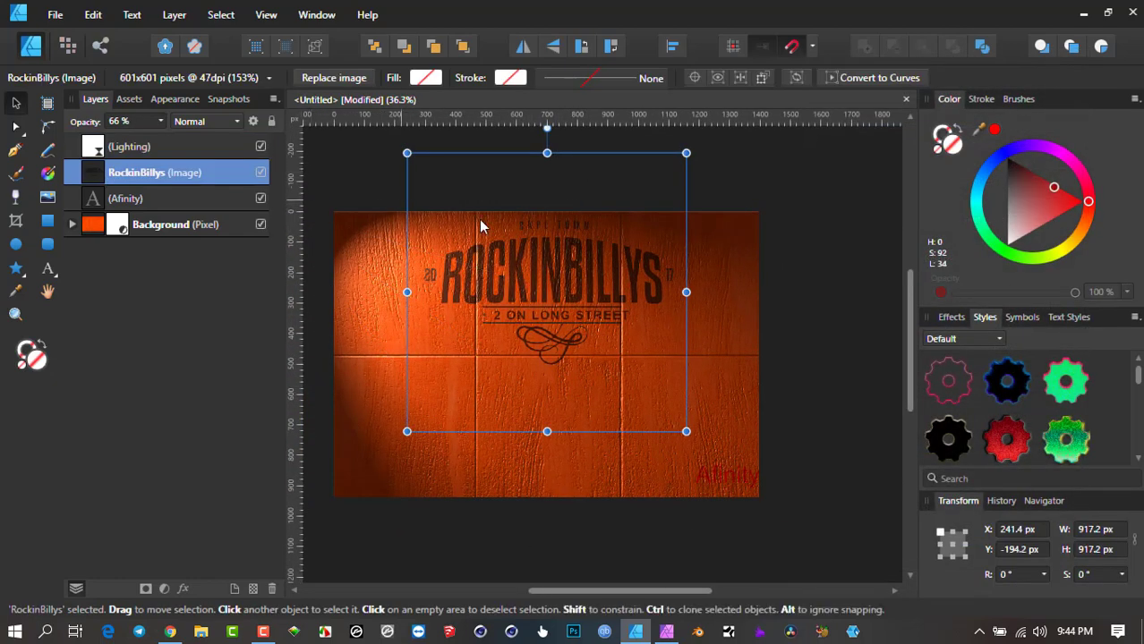
click(771, 232)
Move the Lighting layer's spotlight source above the artwork so it shines straight down, at azimuth 89.6° and distance 42%.
ctrl+scroll(561, 276, up, 2)
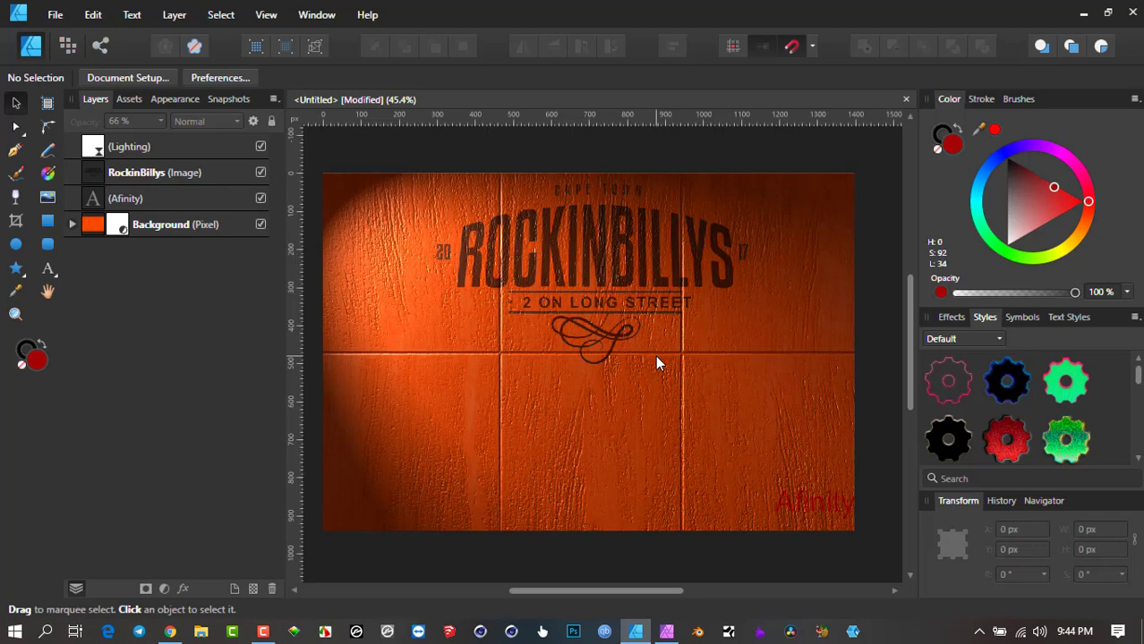
scroll(409, 416, down, 5)
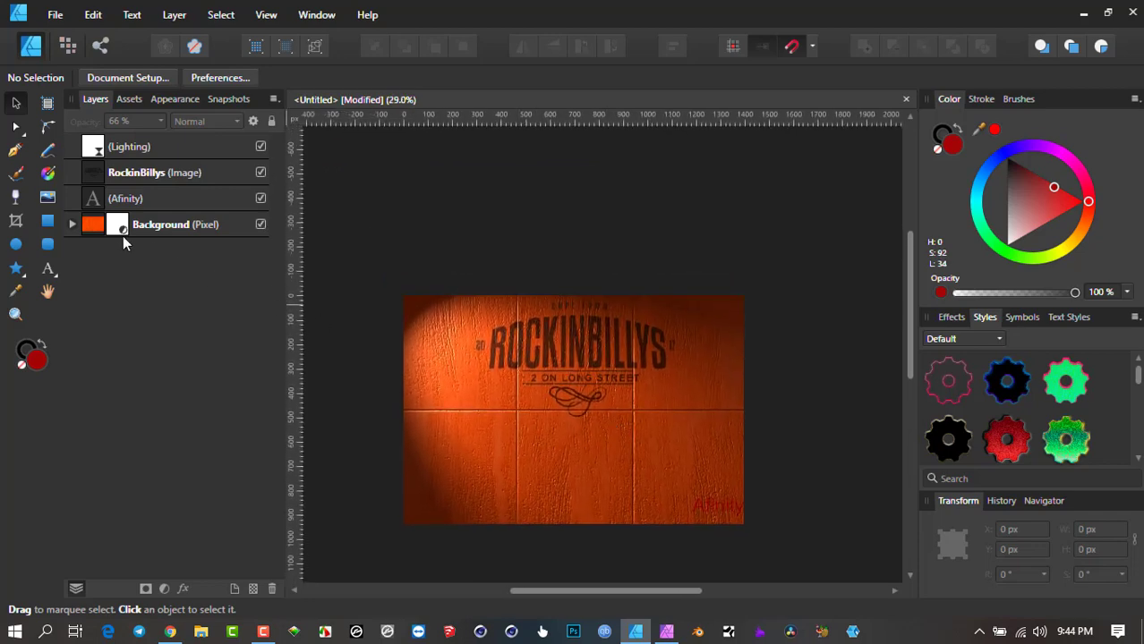
double_click(101, 158)
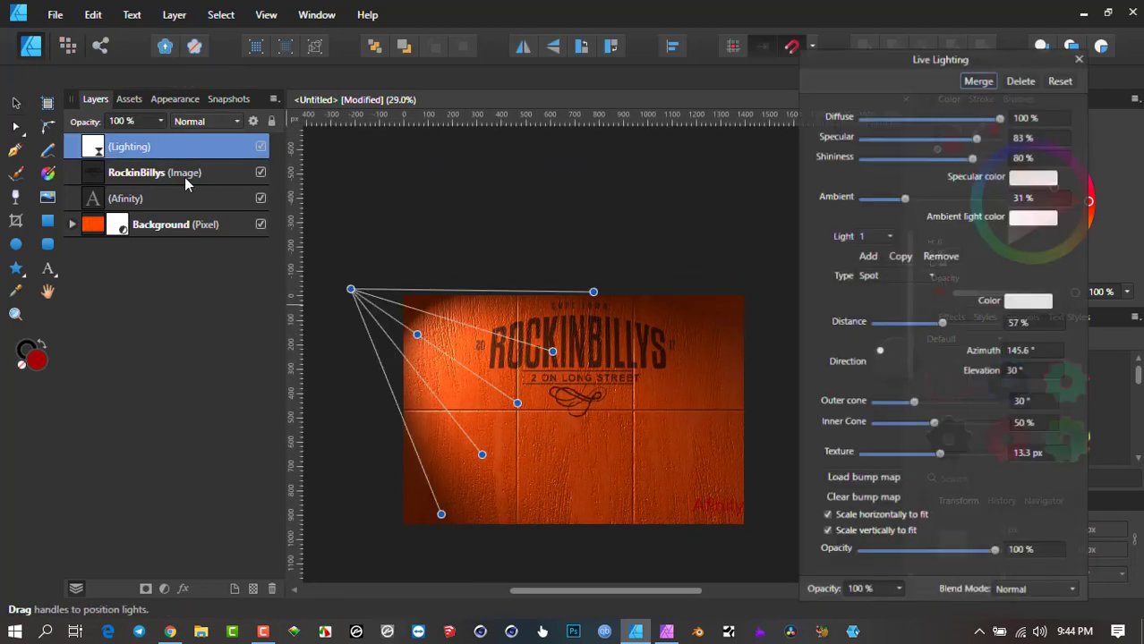
drag(351, 288, 521, 259)
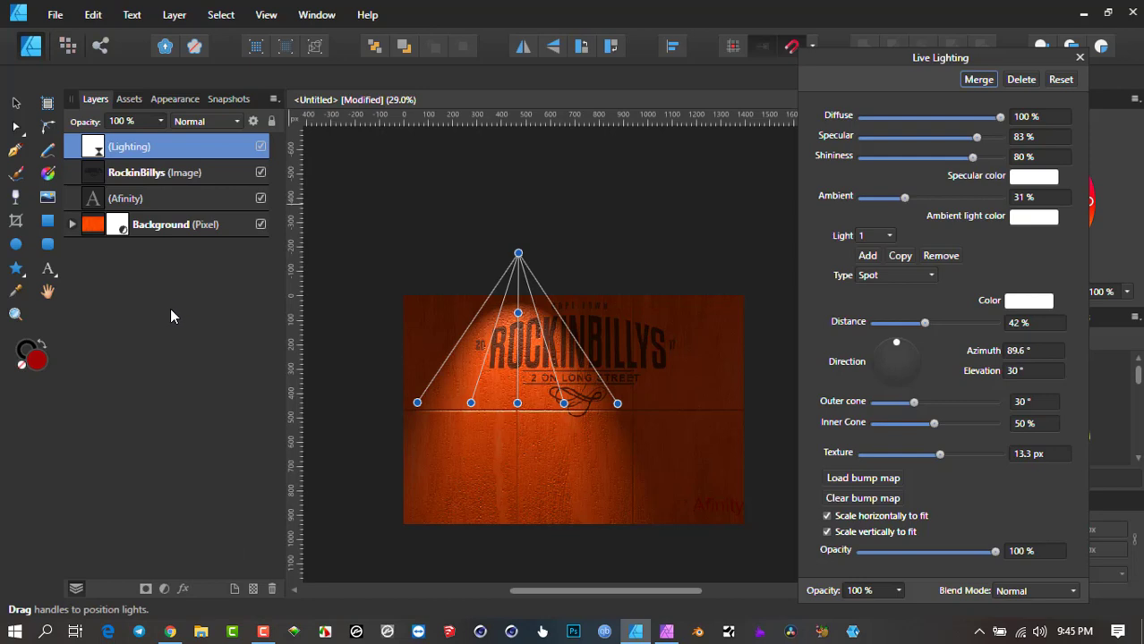
Try to light the logo's right side with a duplicate Lighting layer, using azimuth 81.1°, distance 31% and ambient 46%.
key(ctrl+j)
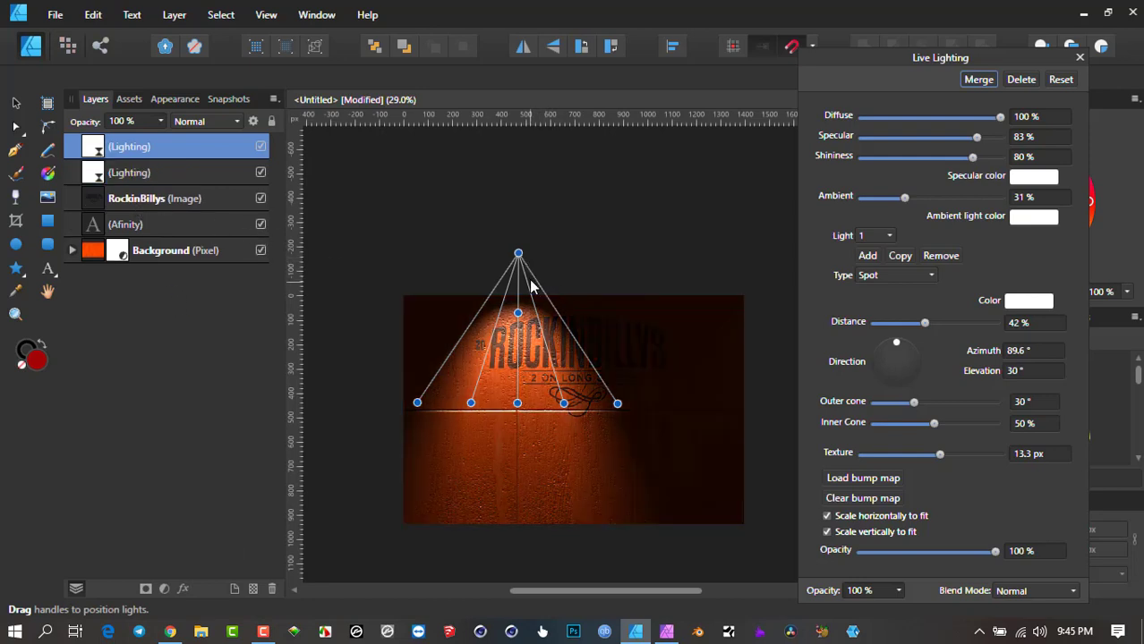
drag(518, 315, 608, 300)
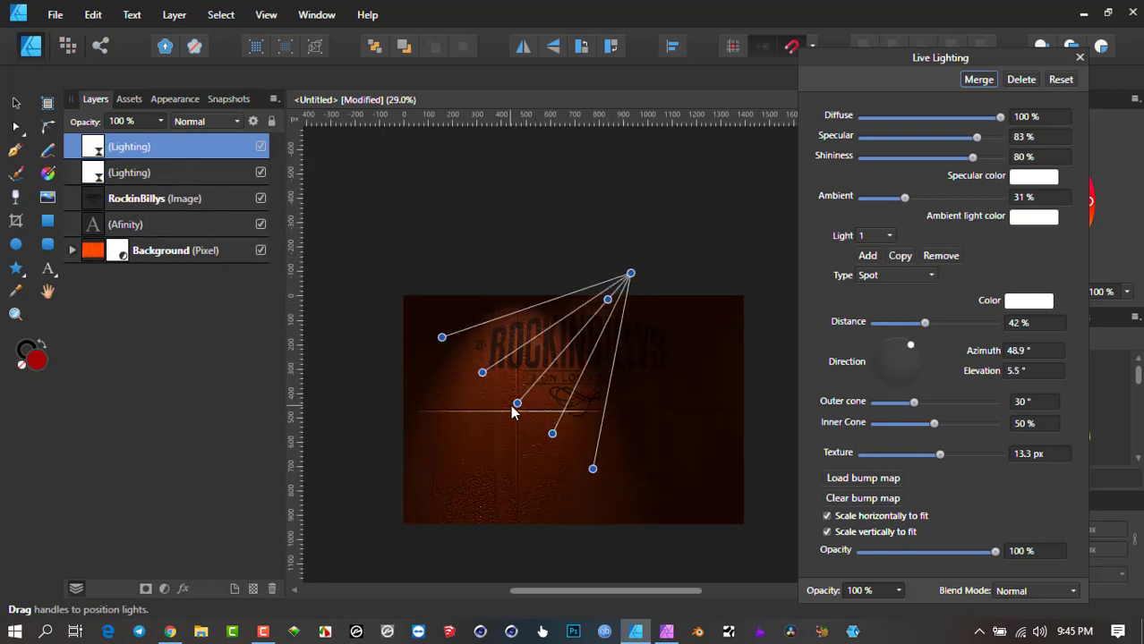
drag(517, 404, 634, 383)
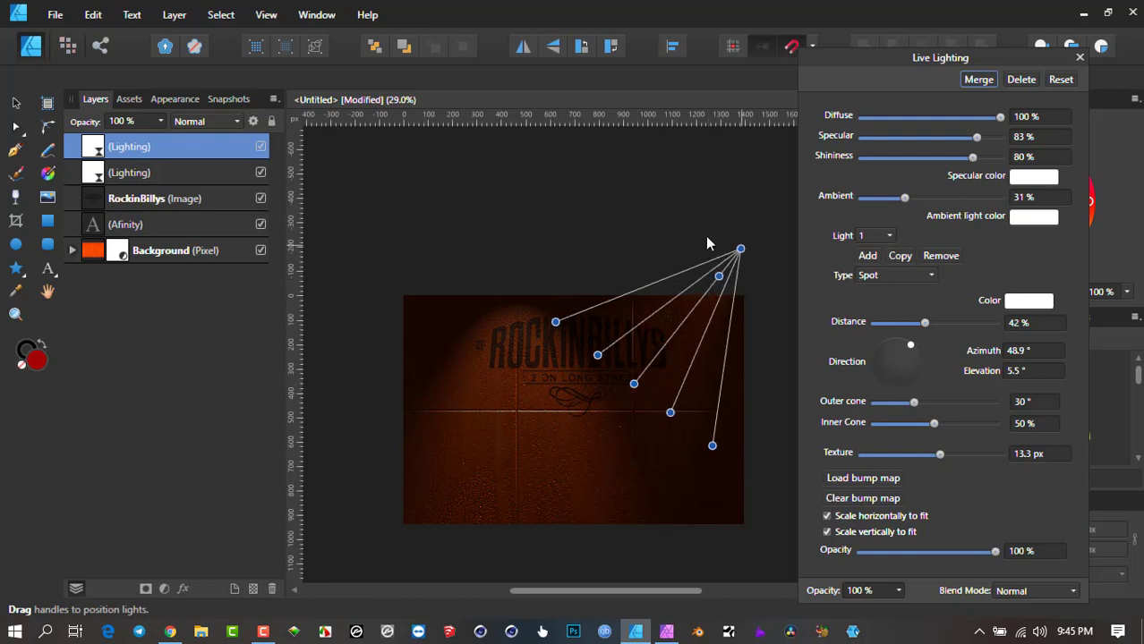
drag(740, 249, 653, 257)
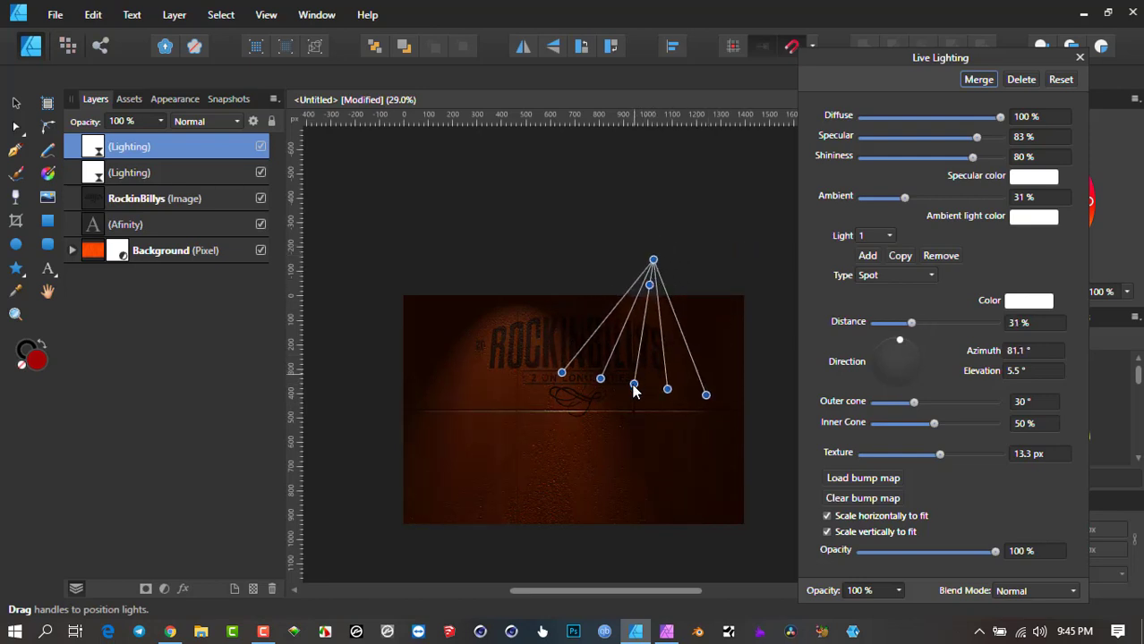
mouse_move(634, 391)
mouse_down()
mouse_move(662, 389)
mouse_move(650, 388)
mouse_up()
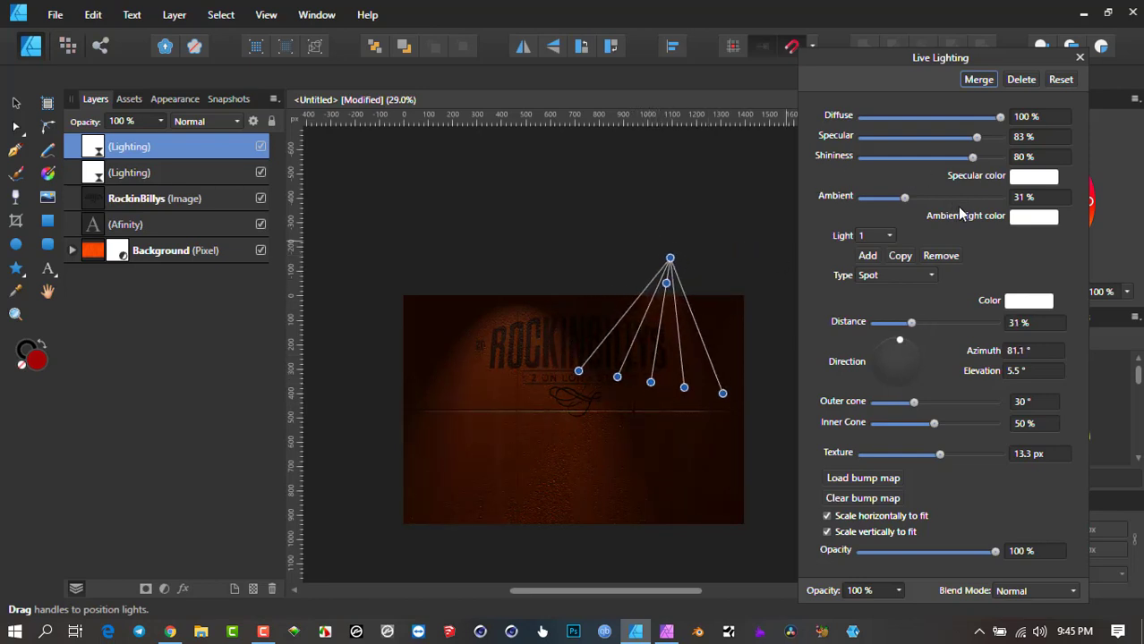
drag(905, 197, 927, 202)
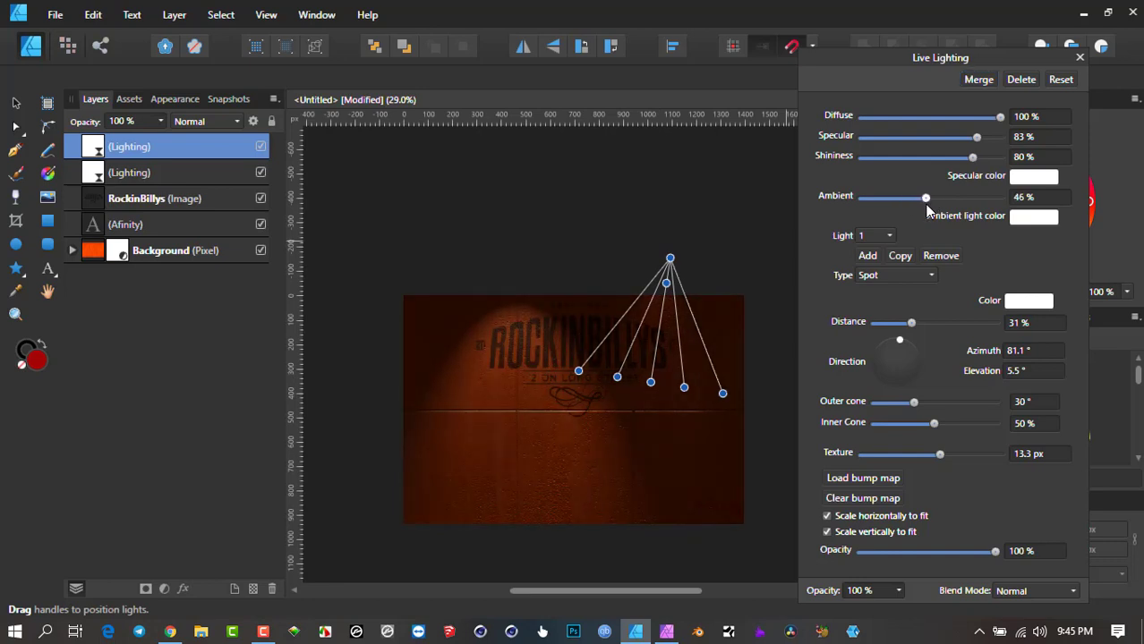
Undo the duplicated Lighting layer together with its spotlight and ambient changes.
click(875, 236)
click(870, 251)
key(ctrl+z)
key(ctrl+z)
key(ctrl+z)
key(ctrl+z)
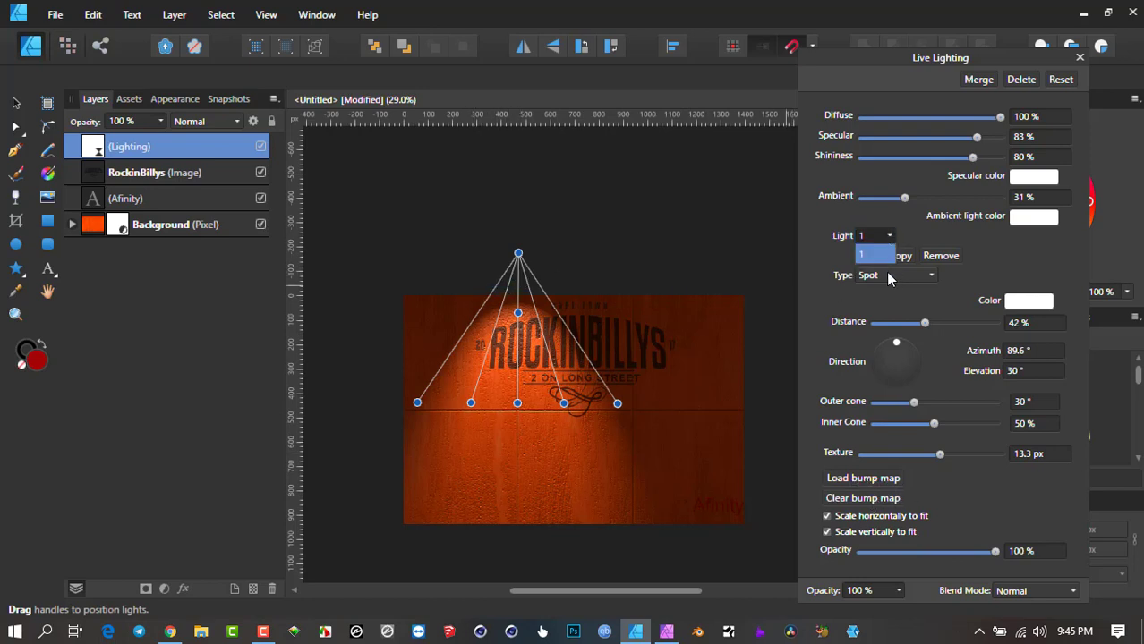
Add a second spotlight to the Lighting layer, shining from the artwork's upper right at azimuth 51.4° and distance 52%.
click(864, 255)
click(866, 257)
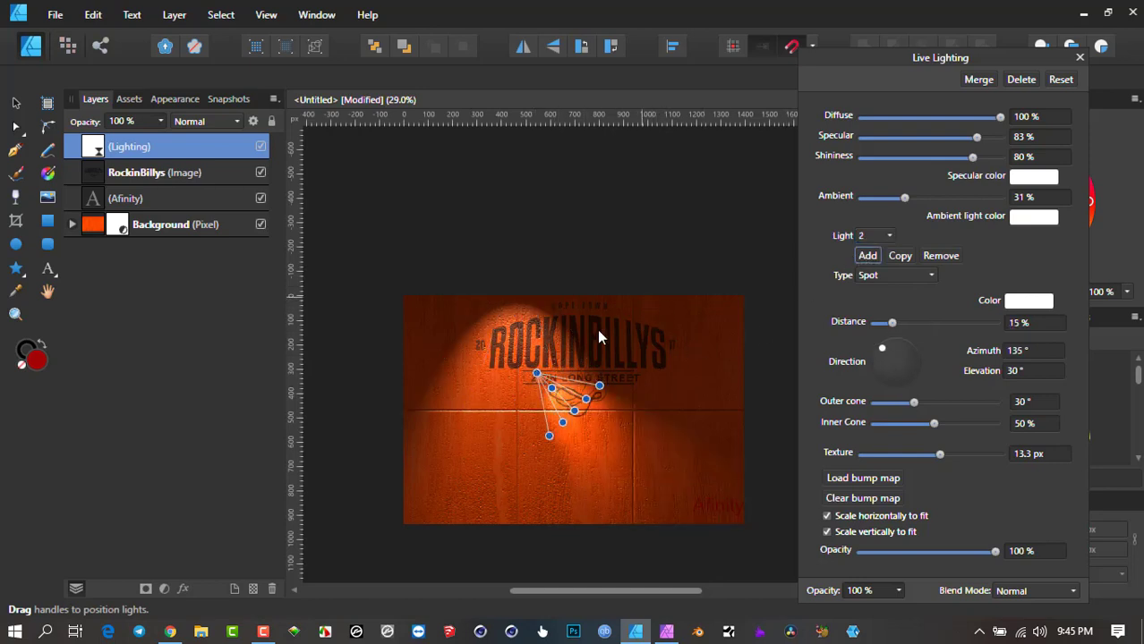
drag(536, 373, 694, 273)
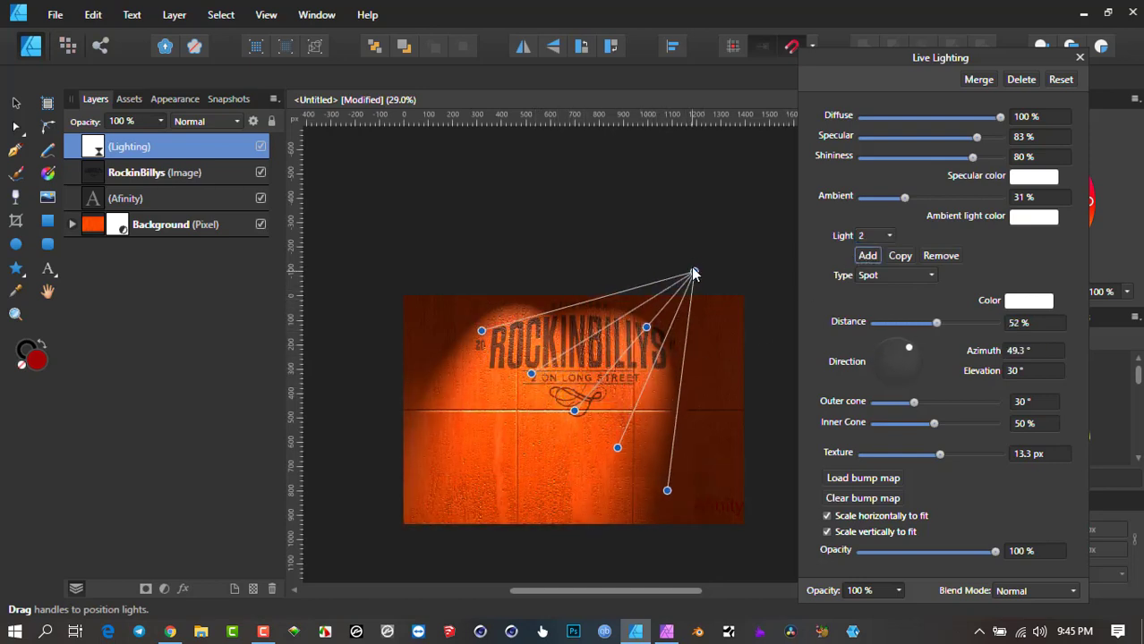
drag(576, 410, 612, 425)
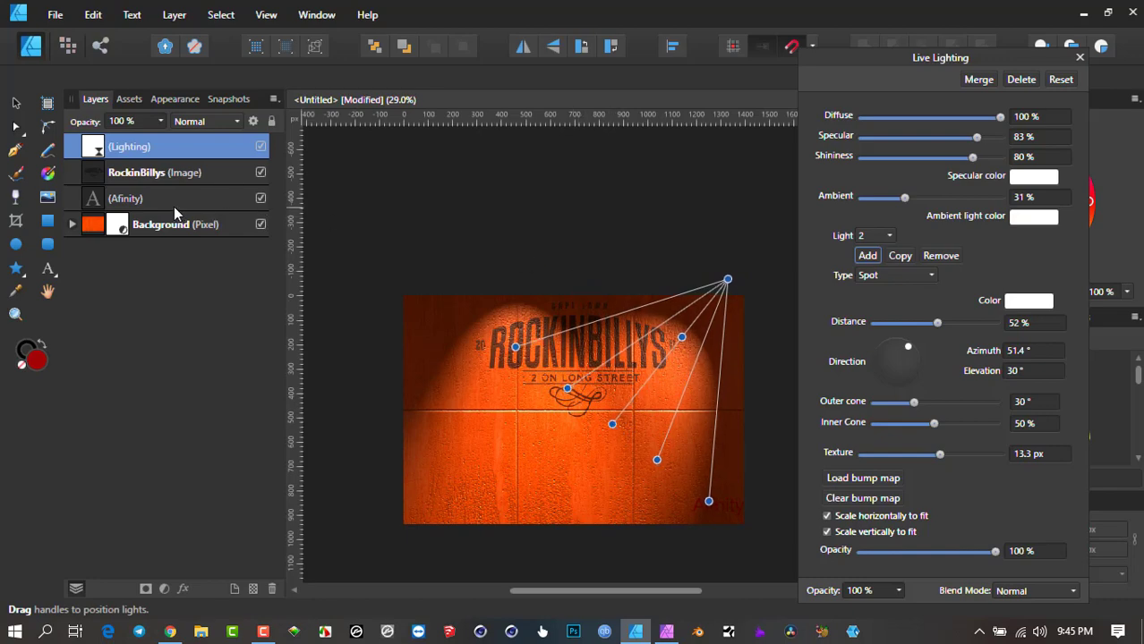
click(175, 208)
scroll(602, 393, up, 3)
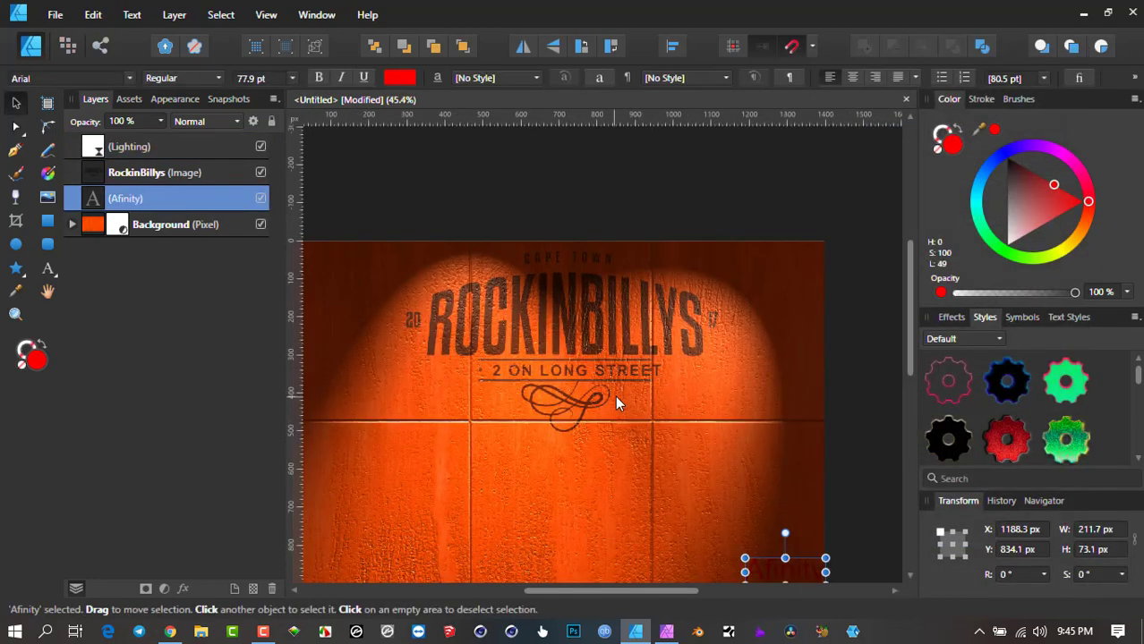
scroll(617, 392, down, 2)
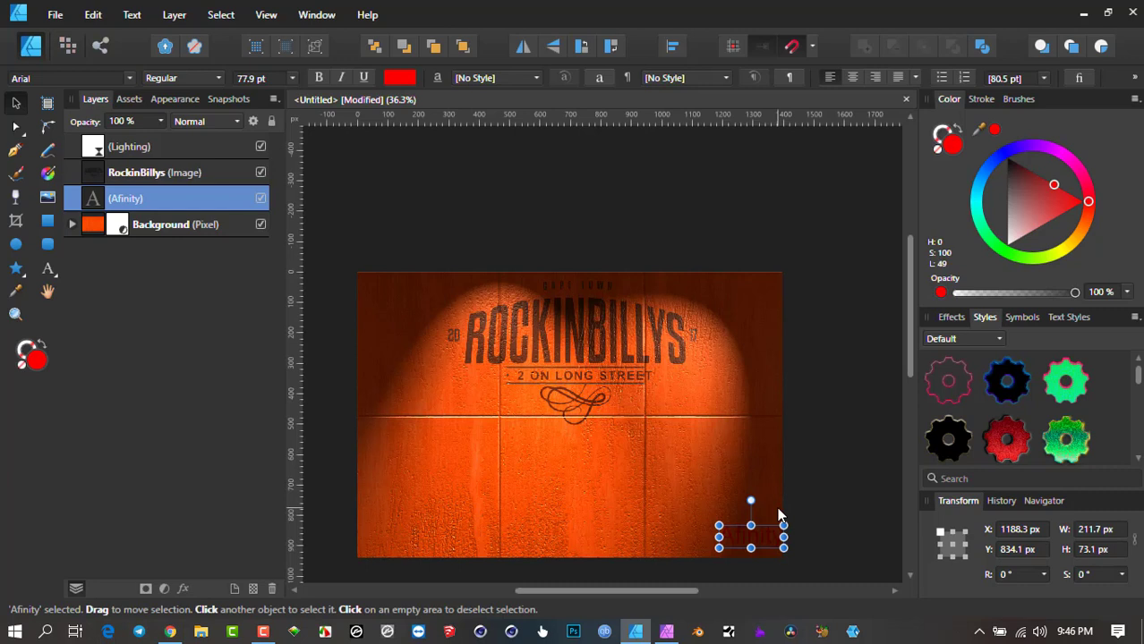
drag(675, 434, 710, 398)
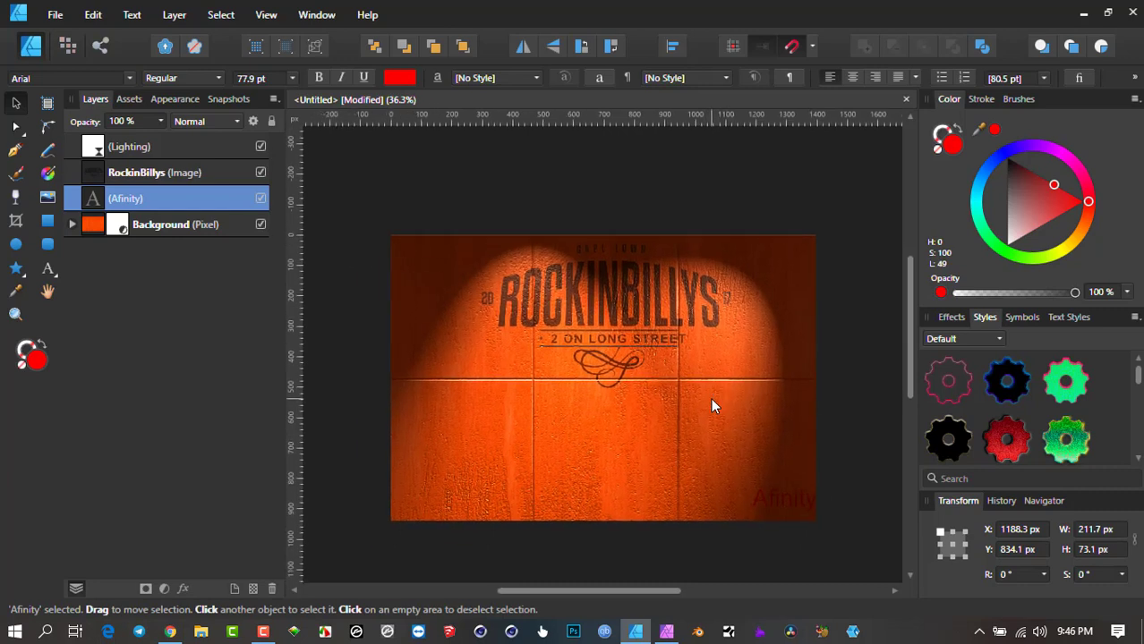
click(784, 202)
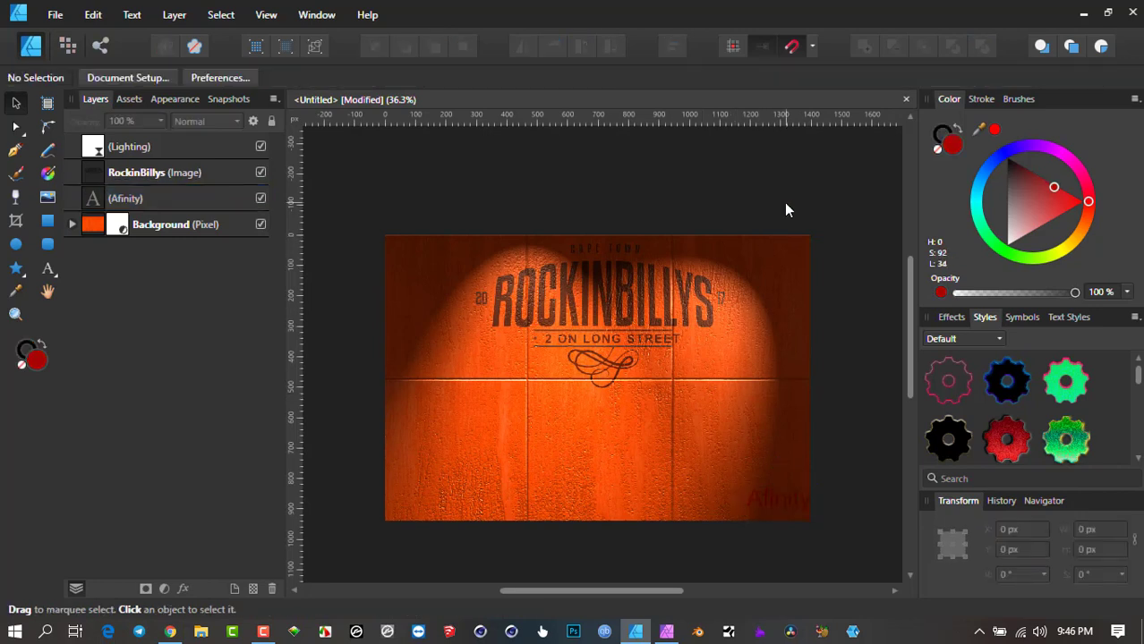